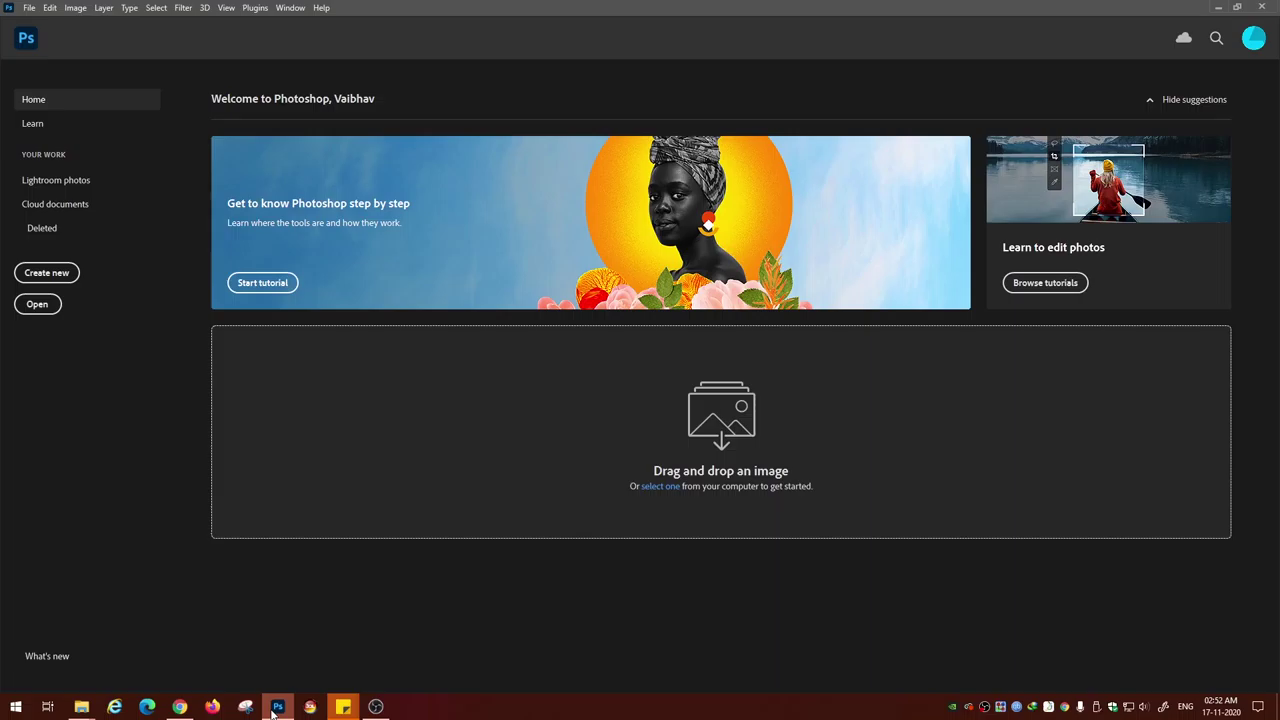
- Load the raw photo _MG_5639.CR2 from the Marathi Engagment folder into Photoshop for raw development
{"action": "mouse_move", "coordinate": [81, 706]}
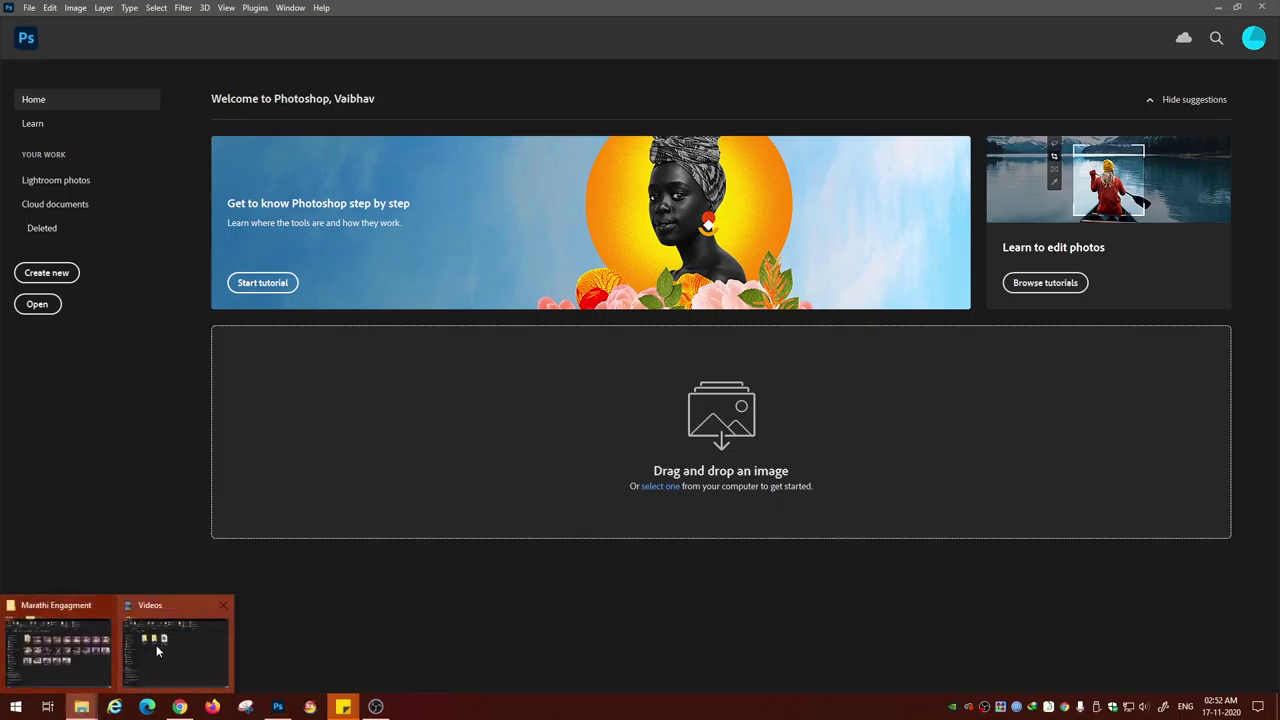
{"action": "left_click", "coordinate": [68, 644]}
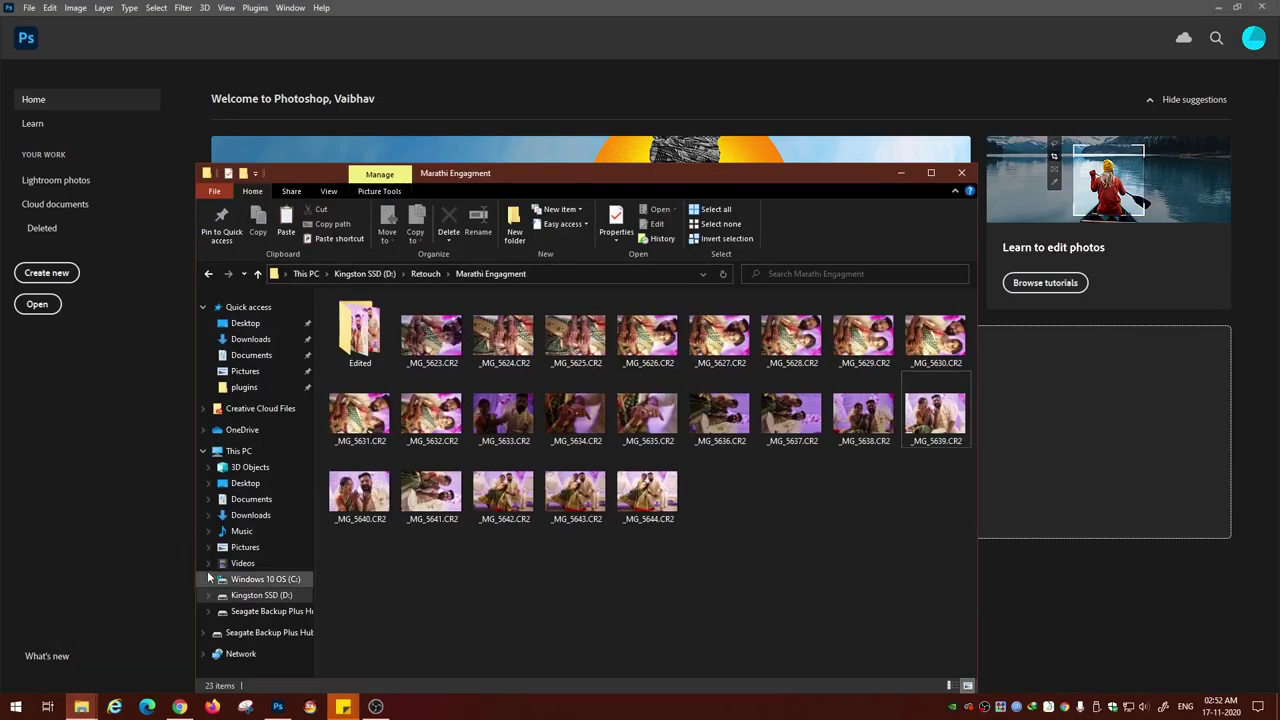
{"action": "left_click_drag", "start_coordinate": [932, 425], "coordinate": [1061, 364]}
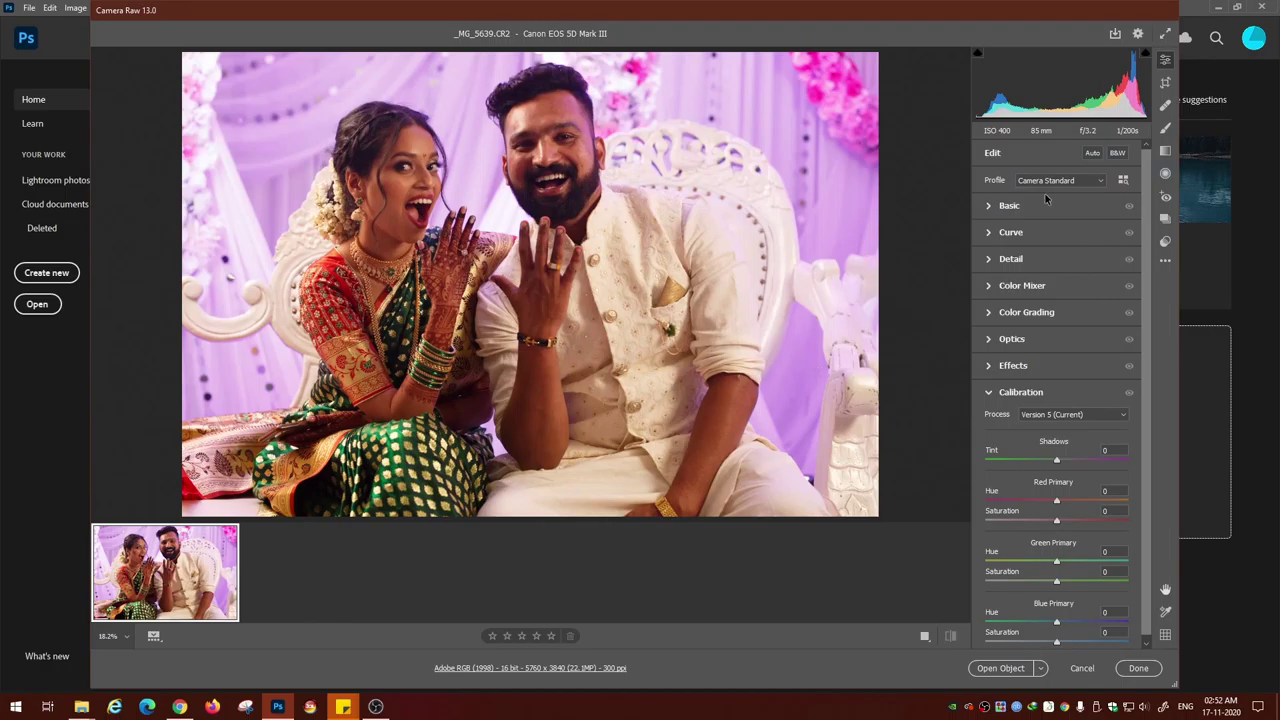
- Set the raw photo's Exposure to +0.60, Highlights to -43, Whites to +10 and Dehaze to +5, and raise the Shadows
{"action": "left_click", "coordinate": [1015, 392]}
{"action": "left_click", "coordinate": [1012, 206]}
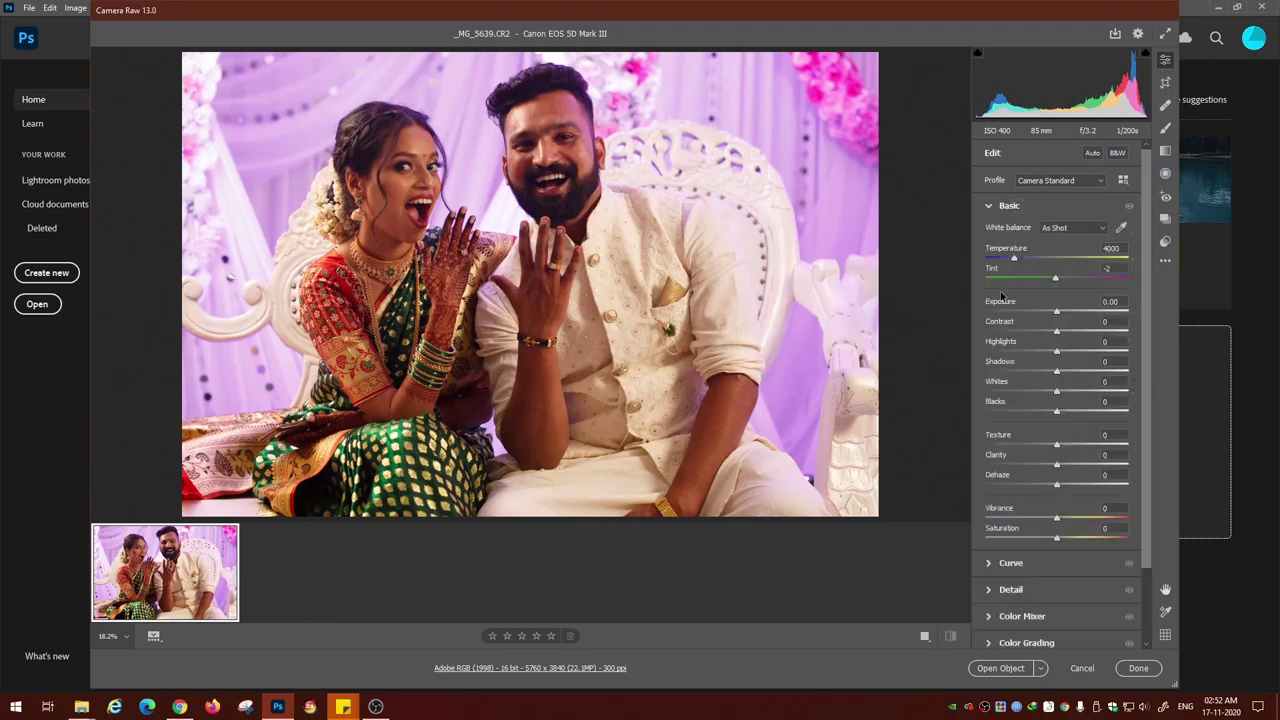
{"action": "left_click_drag", "start_coordinate": [1057, 311], "coordinate": [1030, 352]}
{"action": "mouse_move", "coordinate": [1057, 371]}
{"action": "left_mouse_down"}
{"action": "mouse_move", "coordinate": [1071, 372]}
{"action": "mouse_move", "coordinate": [1064, 392]}
{"action": "left_mouse_up"}
{"action": "left_click_drag", "start_coordinate": [1057, 411], "coordinate": [1076, 372]}
{"action": "left_click_drag", "start_coordinate": [1057, 485], "coordinate": [1063, 486]}
{"action": "left_click_drag", "start_coordinate": [1076, 372], "coordinate": [1078, 412]}
{"action": "left_click_drag", "start_coordinate": [1030, 352], "coordinate": [1026, 353]}
- Increase contrast with the parametric curve by slightly raising the lighter tones and lowering the darks and shadows
{"action": "left_click", "coordinate": [1011, 563]}
{"action": "mouse_move", "coordinate": [1057, 457]}
{"action": "left_mouse_down"}
{"action": "mouse_move", "coordinate": [1033, 458]}
{"action": "mouse_move", "coordinate": [1060, 478]}
{"action": "left_mouse_up"}
{"action": "left_click_drag", "start_coordinate": [1057, 517], "coordinate": [1051, 518]}
{"action": "left_click_drag", "start_coordinate": [1057, 497], "coordinate": [1053, 518]}
- Enable the automatic lens corrections in the Optics section of the raw settings
{"action": "left_click", "coordinate": [1011, 541]}
{"action": "left_click", "coordinate": [1012, 454]}
{"action": "left_click", "coordinate": [993, 386]}
{"action": "left_click", "coordinate": [995, 404]}
- In Calibration, set the Blue Primary saturation to +21 and lower the Green Primary saturation
{"action": "left_click", "coordinate": [1021, 493]}
{"action": "left_click_drag", "start_coordinate": [1057, 637], "coordinate": [1072, 638]}
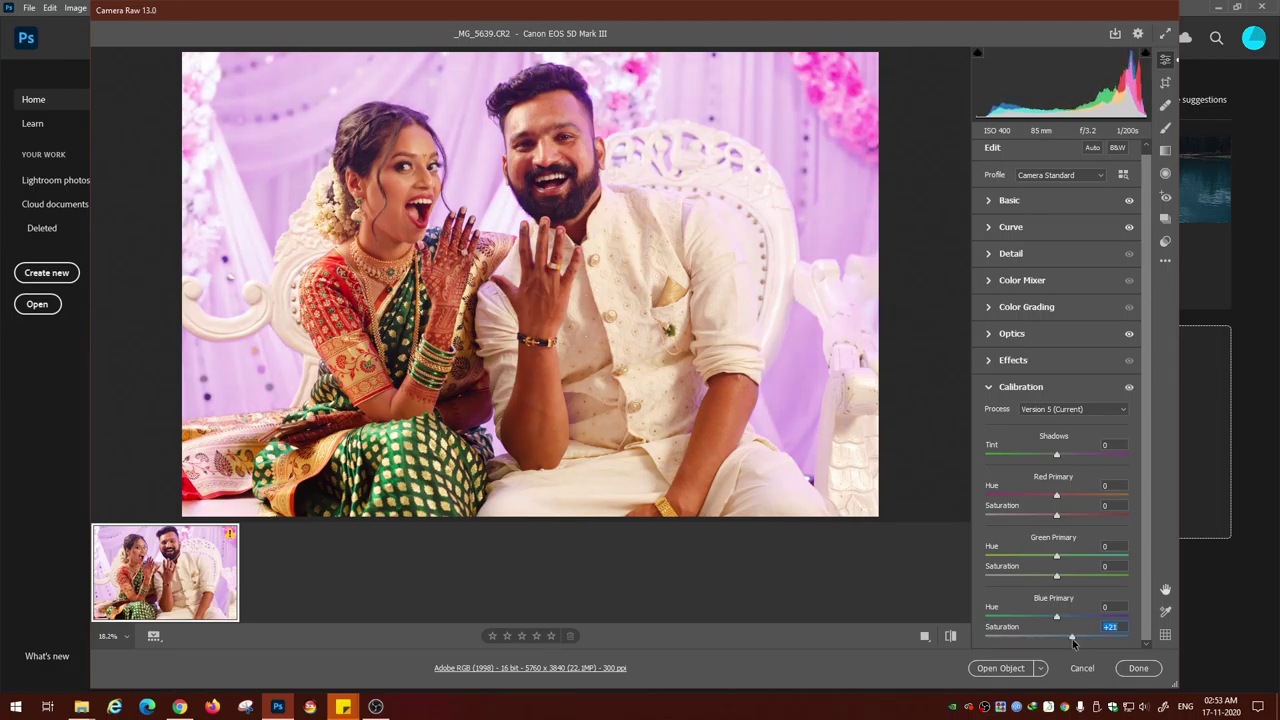
{"action": "left_click_drag", "start_coordinate": [1057, 576], "coordinate": [1040, 586]}
- Refine the basic tones by setting Shadows to +21 and Blacks to +3, keeping Contrast at 0
{"action": "key", "text": "ctrl+1"}
{"action": "left_click_drag", "start_coordinate": [1056, 331], "coordinate": [1060, 332]}
{"action": "left_click_drag", "start_coordinate": [1058, 411], "coordinate": [1072, 372]}
{"action": "left_click_drag", "start_coordinate": [1060, 331], "coordinate": [1058, 332]}
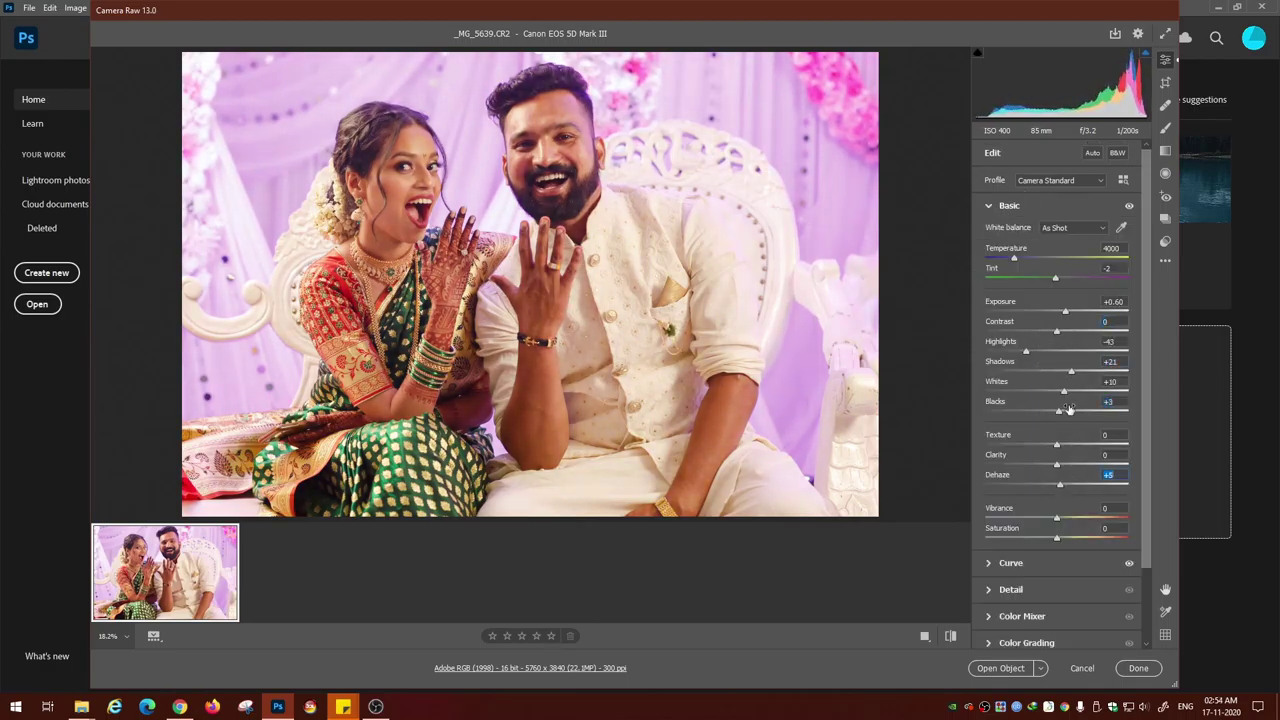
- Open the developed raw photo in the main editor as a regular image instead of a smart object
{"action": "left_click", "coordinate": [1009, 205]}
{"action": "left_click", "coordinate": [1040, 668]}
{"action": "left_click", "coordinate": [997, 638]}
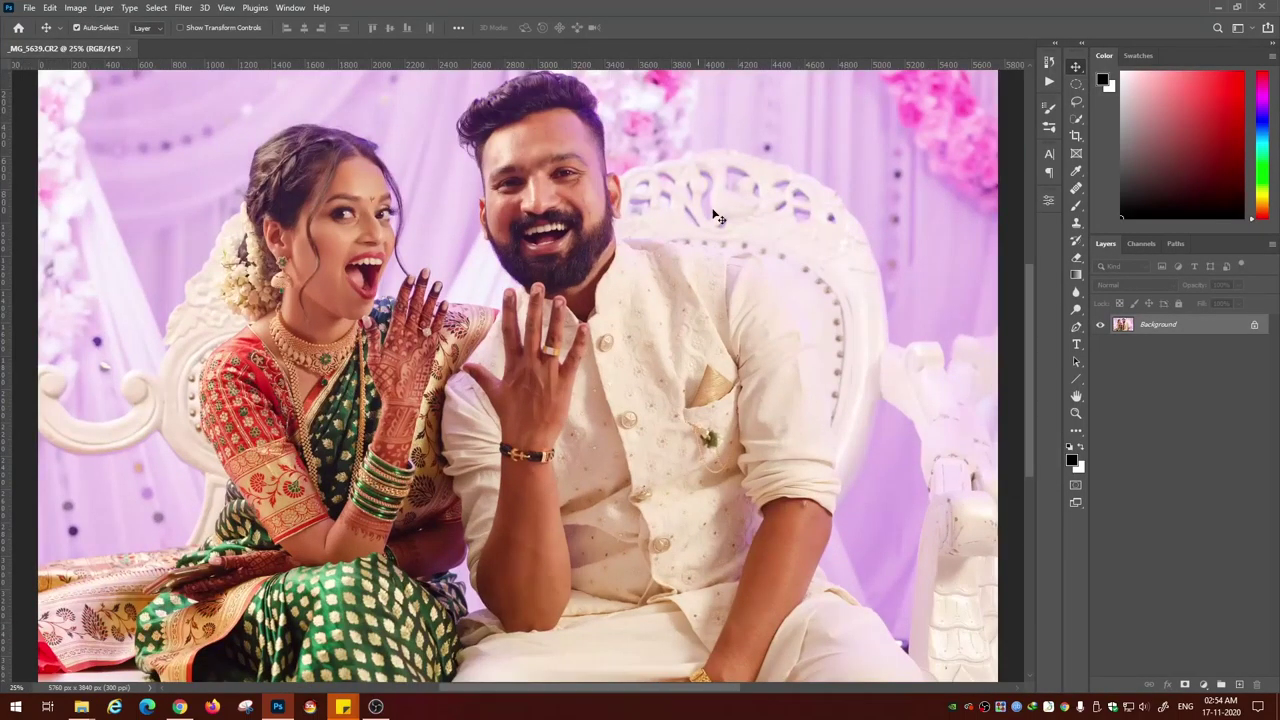
- Reshape the bride's hair outline in Liquify with a warp brush of size 250 and pressure 9, and apply it
{"action": "key", "text": "ctrl+plus"}
{"action": "left_click_drag", "start_coordinate": [713, 213], "coordinate": [801, 372]}
{"action": "left_click", "coordinate": [183, 8]}
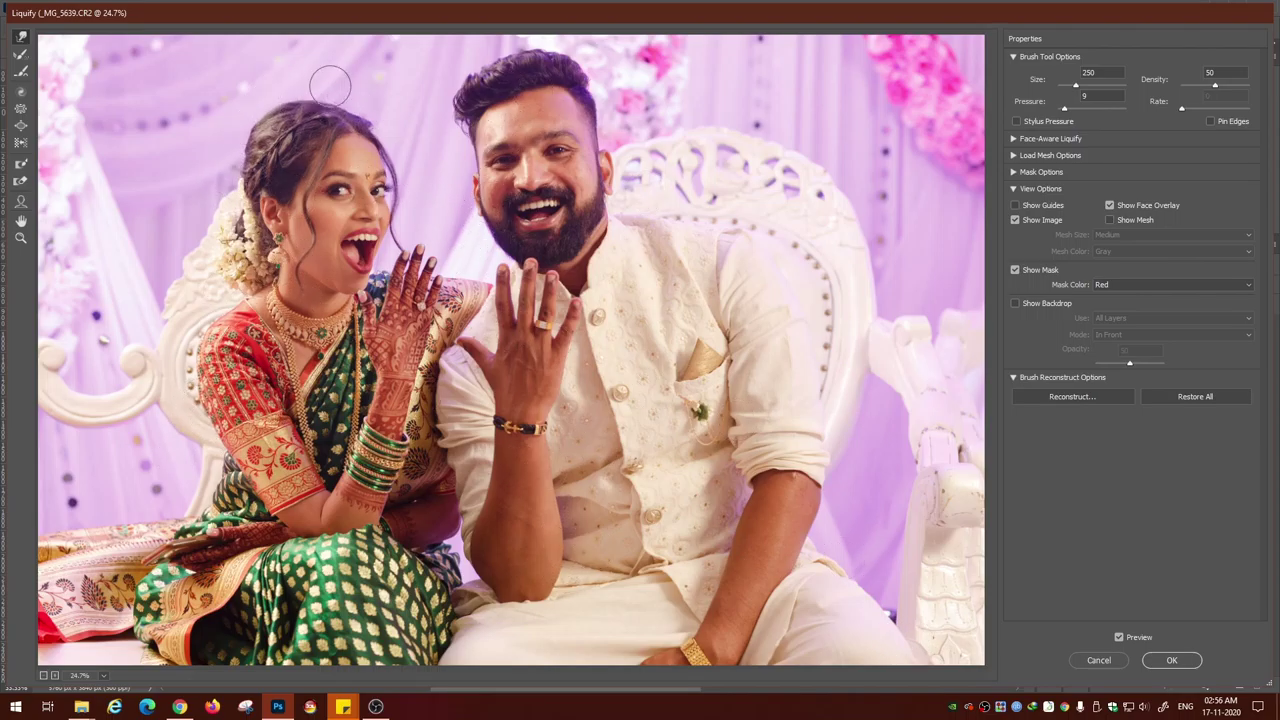
{"action": "left_click", "coordinate": [1172, 660]}
- Run Liquify again, warp the groom's neckline area with a reduced brush size, and apply the result
{"action": "key", "text": "ctrl+shift+x"}
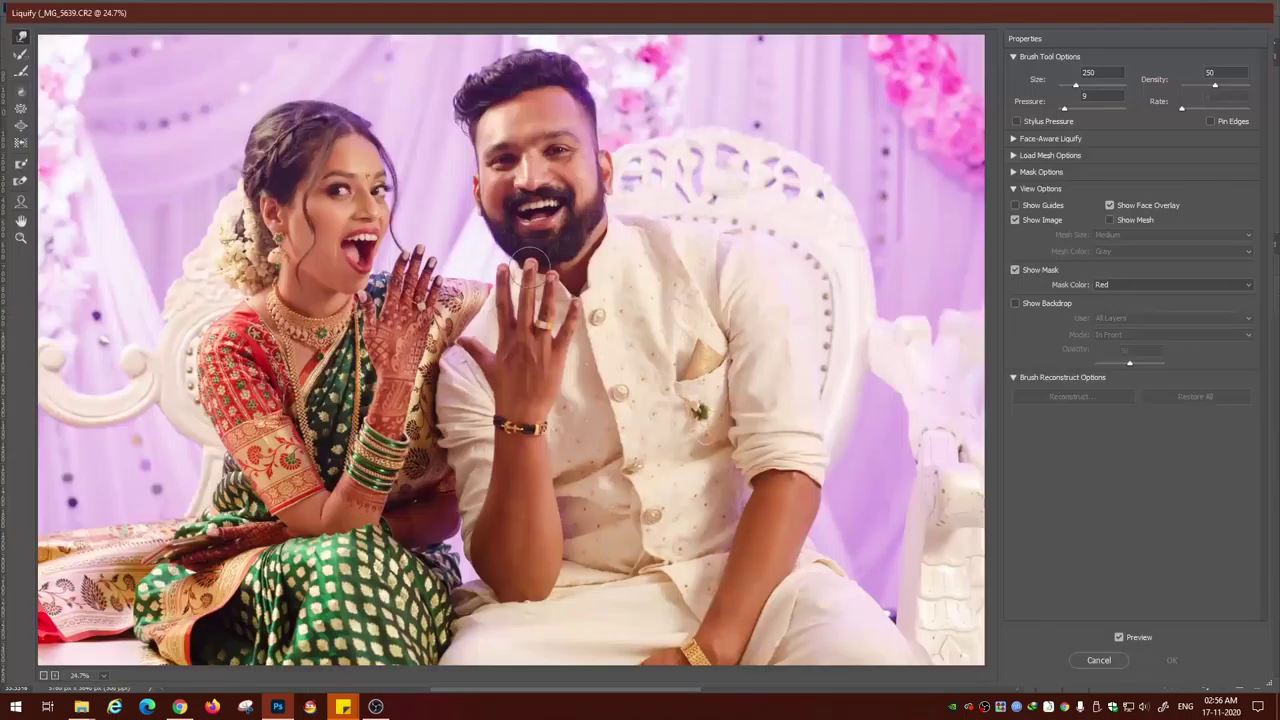
{"action": "left_click_drag", "start_coordinate": [582, 233], "coordinate": [557, 267]}
{"action": "key", "text": "bracketleft"}
{"action": "key", "text": "bracketleft"}
{"action": "key", "text": "bracketleft"}
{"action": "key", "text": "bracketleft"}
{"action": "left_click", "coordinate": [1172, 660]}
- Add a blank layer above the Background and activate the Healing Brush for non-destructive retouching
{"action": "key", "text": "ctrl+minus"}
{"action": "key", "text": "ctrl+minus"}
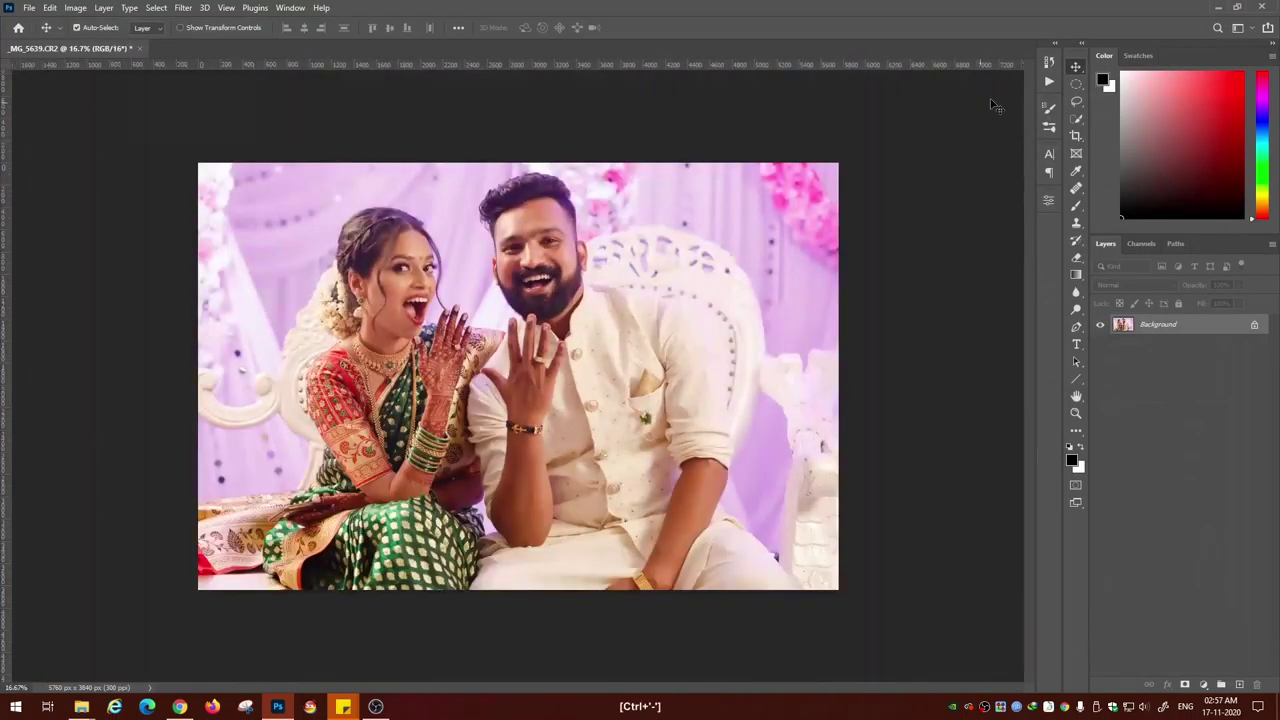
{"action": "left_click", "coordinate": [1049, 62]}
{"action": "left_click", "coordinate": [1049, 62]}
{"action": "left_click", "coordinate": [1239, 685]}
{"action": "key", "text": "j"}
- Heal the spots and blemishes on the groom's forehead, sampling nearby clean skin
{"action": "key", "text": "ctrl+plus"}
{"action": "key", "text": "ctrl+plus"}
{"action": "key", "text": "ctrl+plus"}
{"action": "key", "text": "ctrl+plus"}
{"action": "key", "text": "ctrl+plus"}
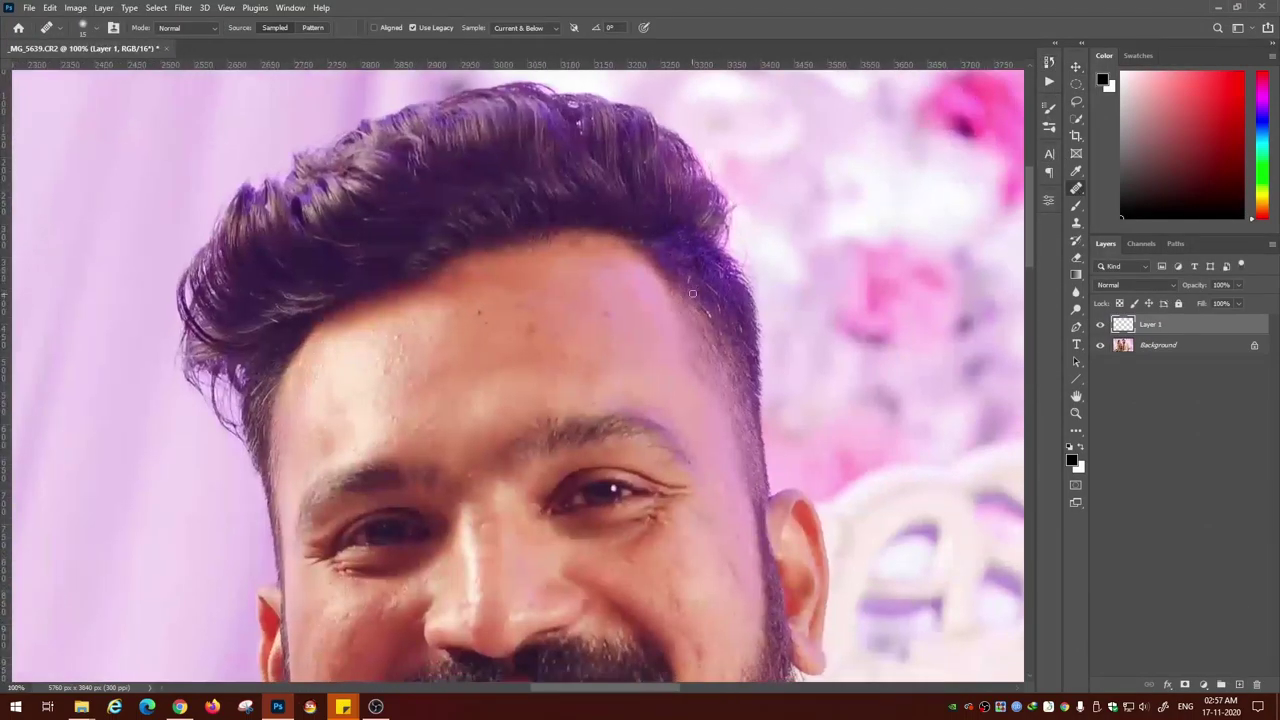
{"action": "left_click", "coordinate": [718, 320], "text": "alt"}
{"action": "left_click", "coordinate": [479, 312]}
{"action": "left_click_drag", "start_coordinate": [401, 340], "coordinate": [466, 252]}
{"action": "left_click", "coordinate": [440, 297], "text": "alt"}
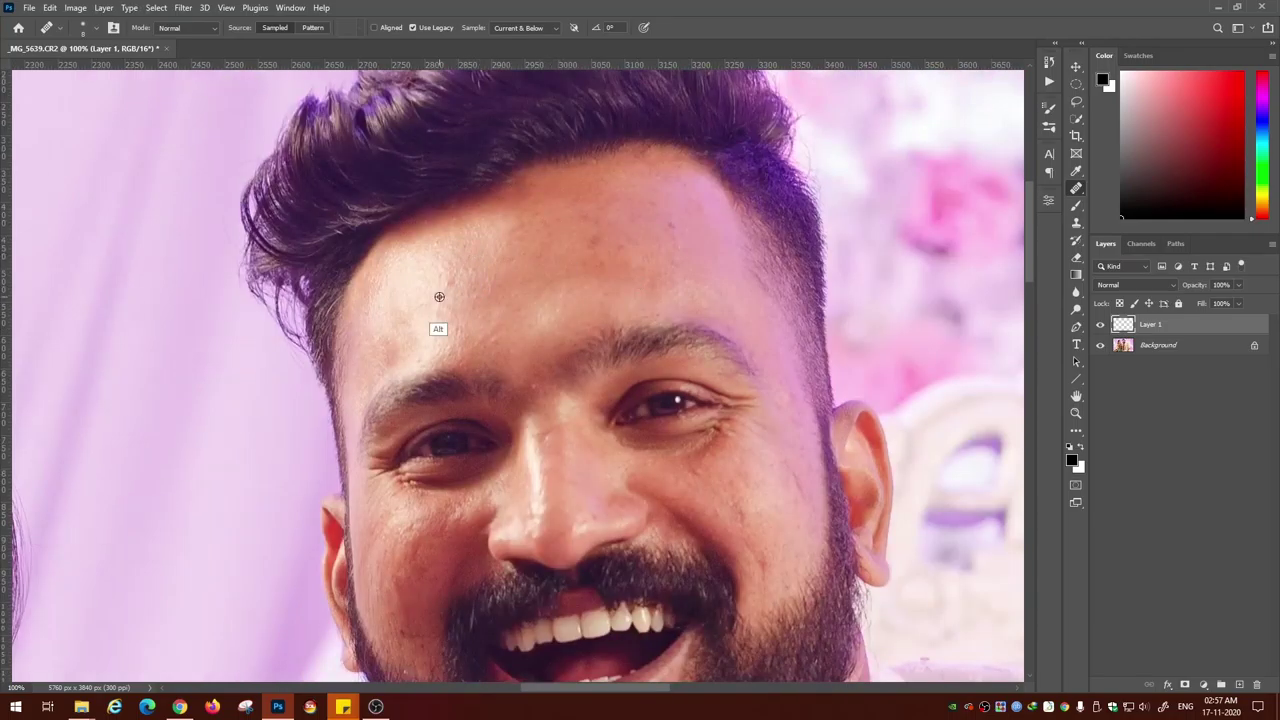
{"action": "left_click", "coordinate": [512, 328], "text": "alt"}
{"action": "left_click_drag", "start_coordinate": [667, 315], "coordinate": [601, 239]}
- Heal the blemishes on the groom's cheeks and the side of his neck with sampled skin
{"action": "scroll", "coordinate": [531, 360], "scroll_direction": "down", "scroll_amount": 2}
{"action": "scroll", "coordinate": [531, 360], "scroll_direction": "left", "scroll_amount": 1}
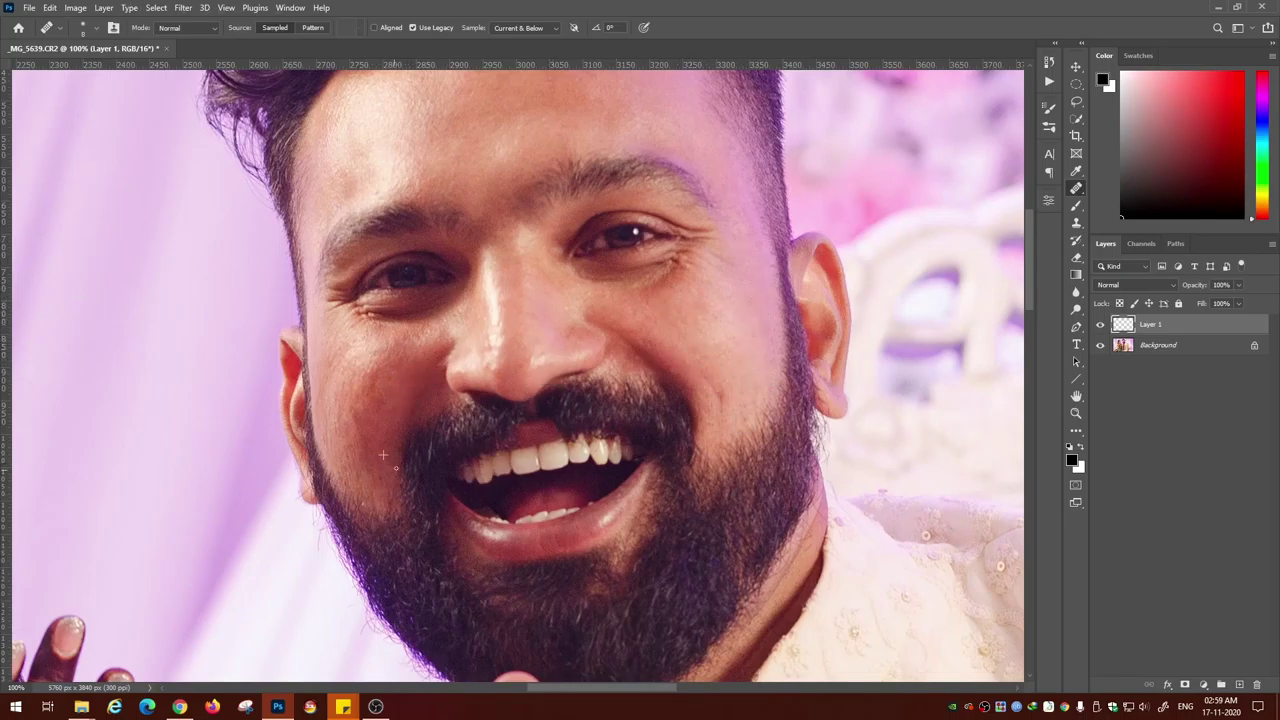
{"action": "left_click_drag", "start_coordinate": [314, 550], "coordinate": [354, 299]}
{"action": "left_click_drag", "start_coordinate": [428, 414], "coordinate": [355, 321]}
{"action": "left_click_drag", "start_coordinate": [808, 136], "coordinate": [696, 302]}
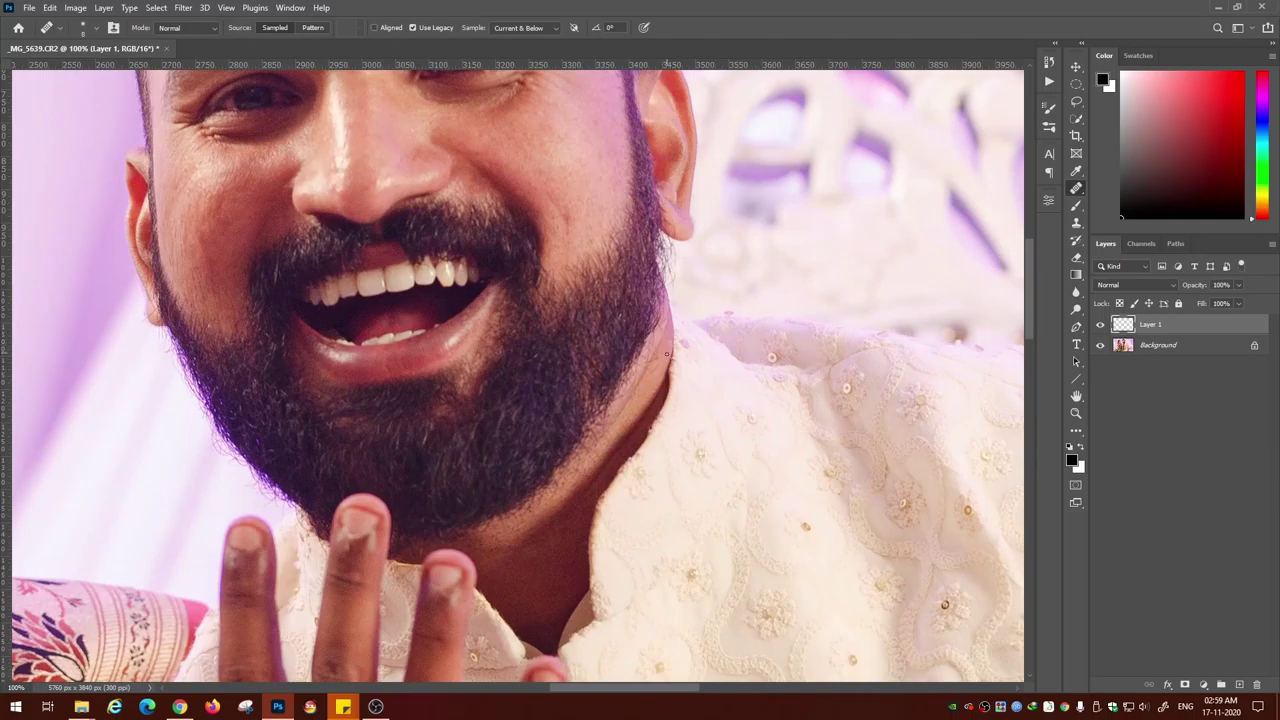
{"action": "scroll", "coordinate": [640, 330], "scroll_direction": "down", "scroll_amount": 2}
{"action": "scroll", "coordinate": [640, 330], "scroll_direction": "left", "scroll_amount": 1}
- Go over the groom's forehead and cheek again with the Healing Brush to clean up remaining marks
{"action": "scroll", "coordinate": [680, 371], "scroll_direction": "up", "scroll_amount": 5}
{"action": "scroll", "coordinate": [680, 371], "scroll_direction": "left", "scroll_amount": 1}
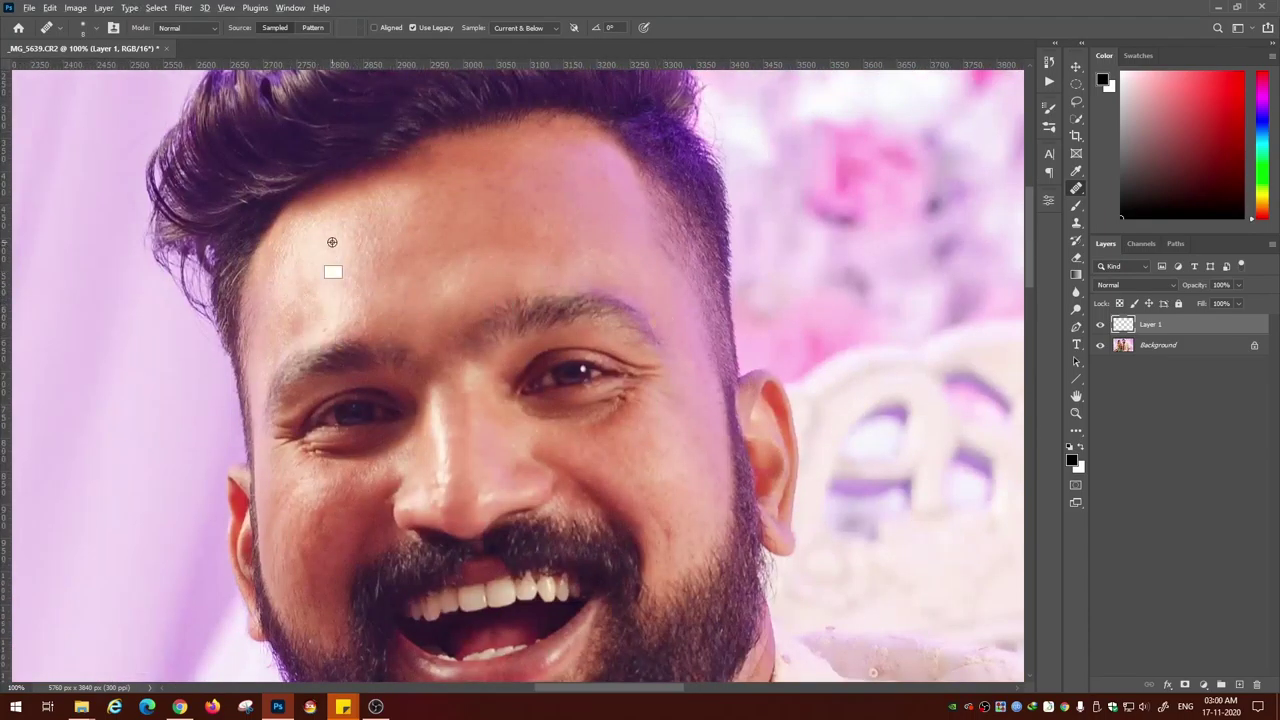
{"action": "scroll", "coordinate": [566, 172], "scroll_direction": "down", "scroll_amount": 3}
{"action": "scroll", "coordinate": [343, 313], "scroll_direction": "left", "scroll_amount": 1}
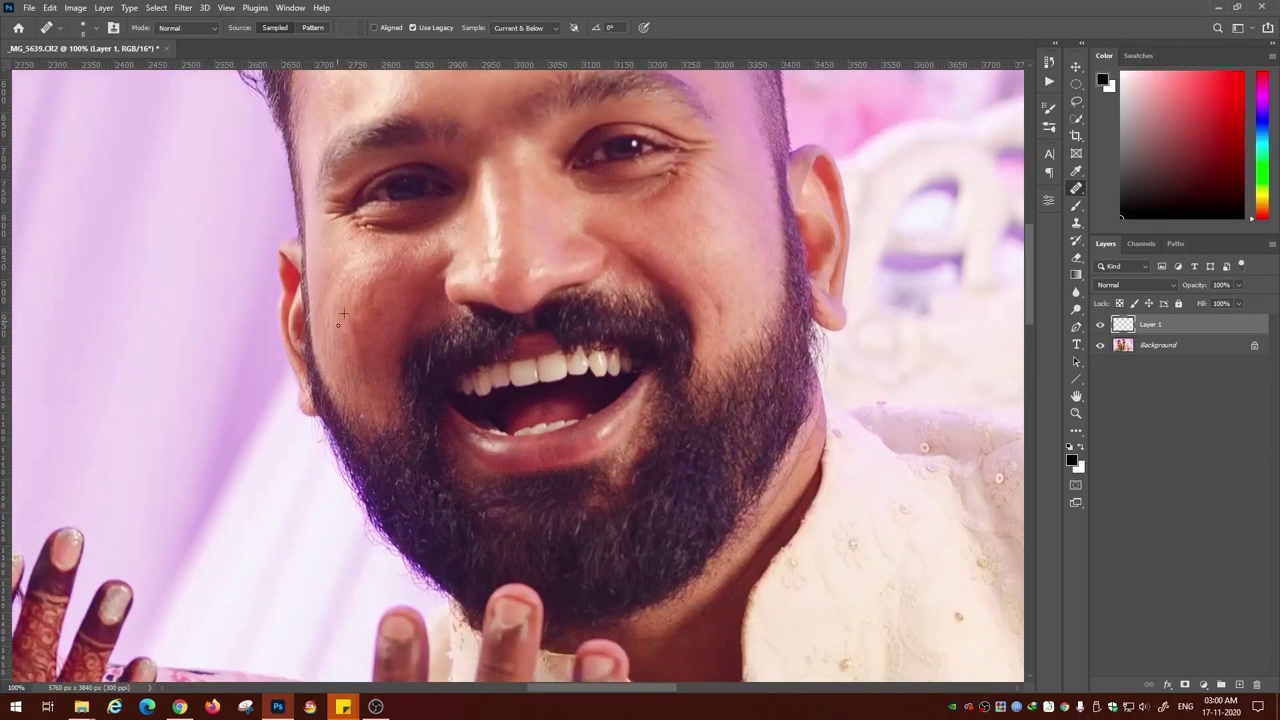
{"action": "scroll", "coordinate": [497, 430], "scroll_direction": "down", "scroll_amount": 2}
{"action": "scroll", "coordinate": [337, 309], "scroll_direction": "up", "scroll_amount": 1}
- Heal the fine skin marks under the groom's eyes and on his nose at close zoom
{"action": "scroll", "coordinate": [520, 457], "scroll_direction": "up", "scroll_amount": 2, "text": "alt"}
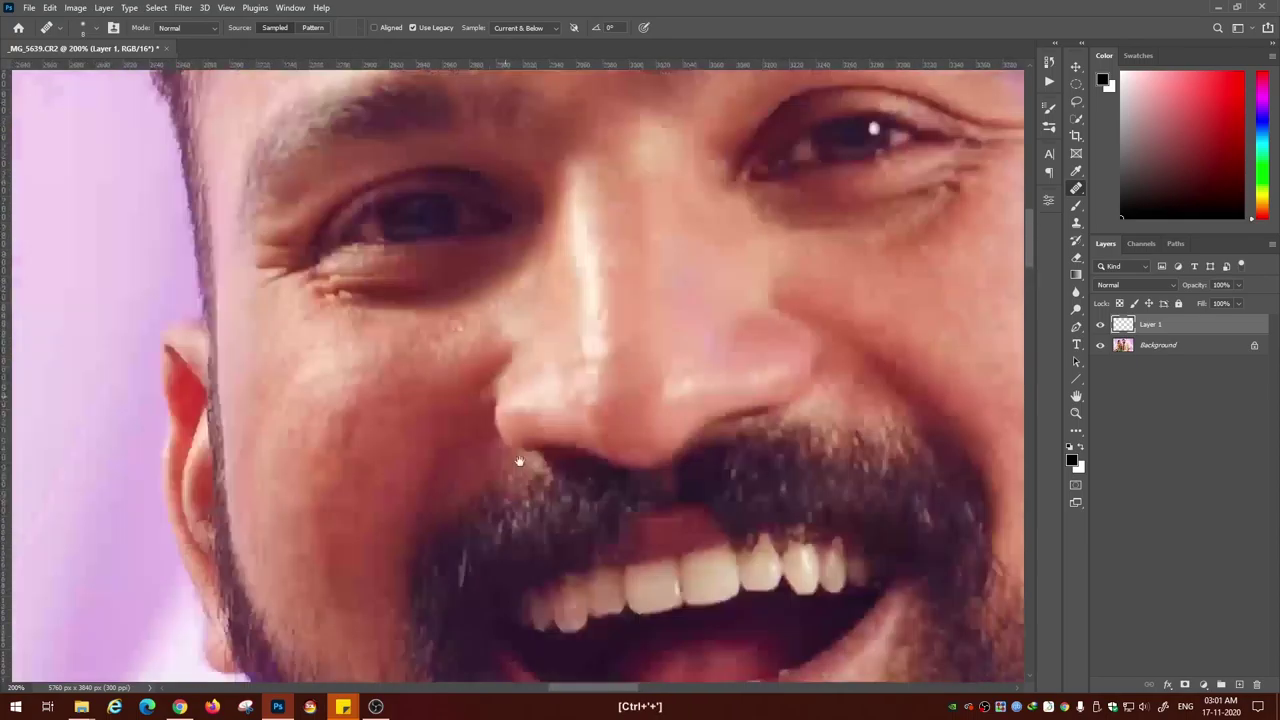
{"action": "scroll", "coordinate": [266, 364], "scroll_direction": "up", "scroll_amount": 2, "text": "alt"}
{"action": "scroll", "coordinate": [266, 364], "scroll_direction": "down", "scroll_amount": 3}
{"action": "scroll", "coordinate": [411, 368], "scroll_direction": "down", "scroll_amount": 2, "text": "alt"}
{"action": "scroll", "coordinate": [380, 423], "scroll_direction": "up", "scroll_amount": 2, "text": "alt"}
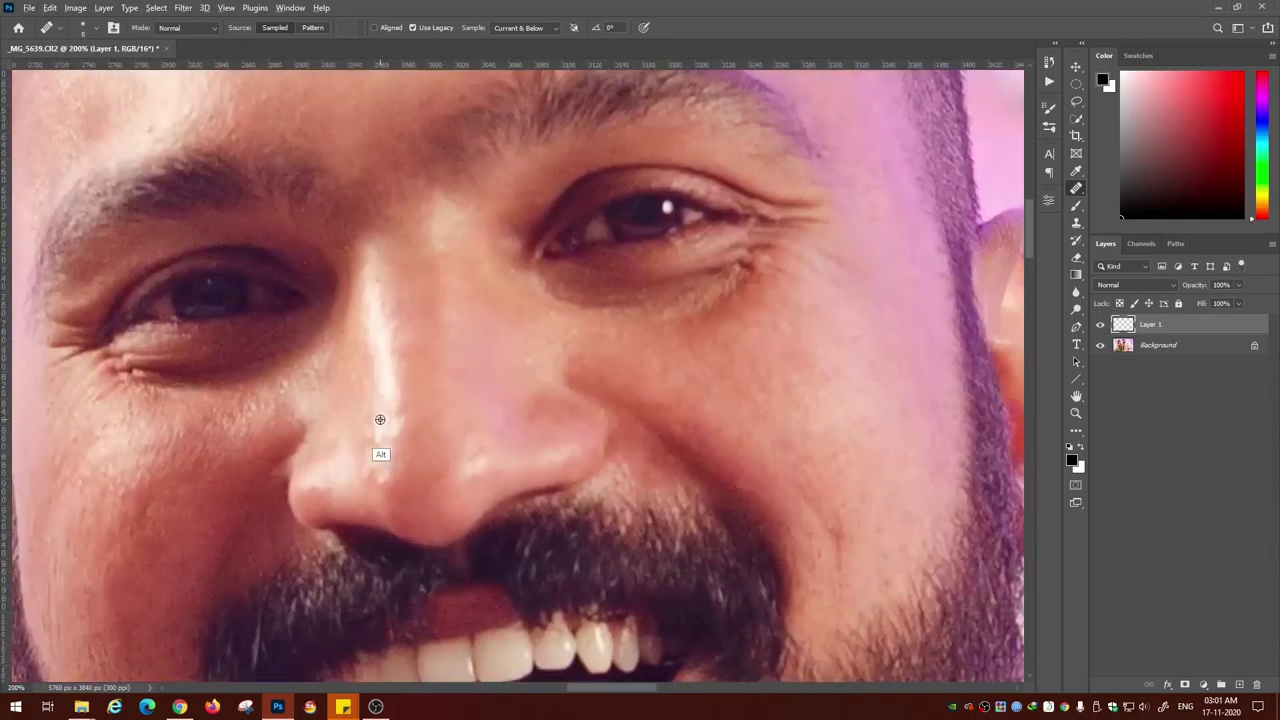
{"action": "scroll", "coordinate": [429, 303], "scroll_direction": "up", "scroll_amount": 1}
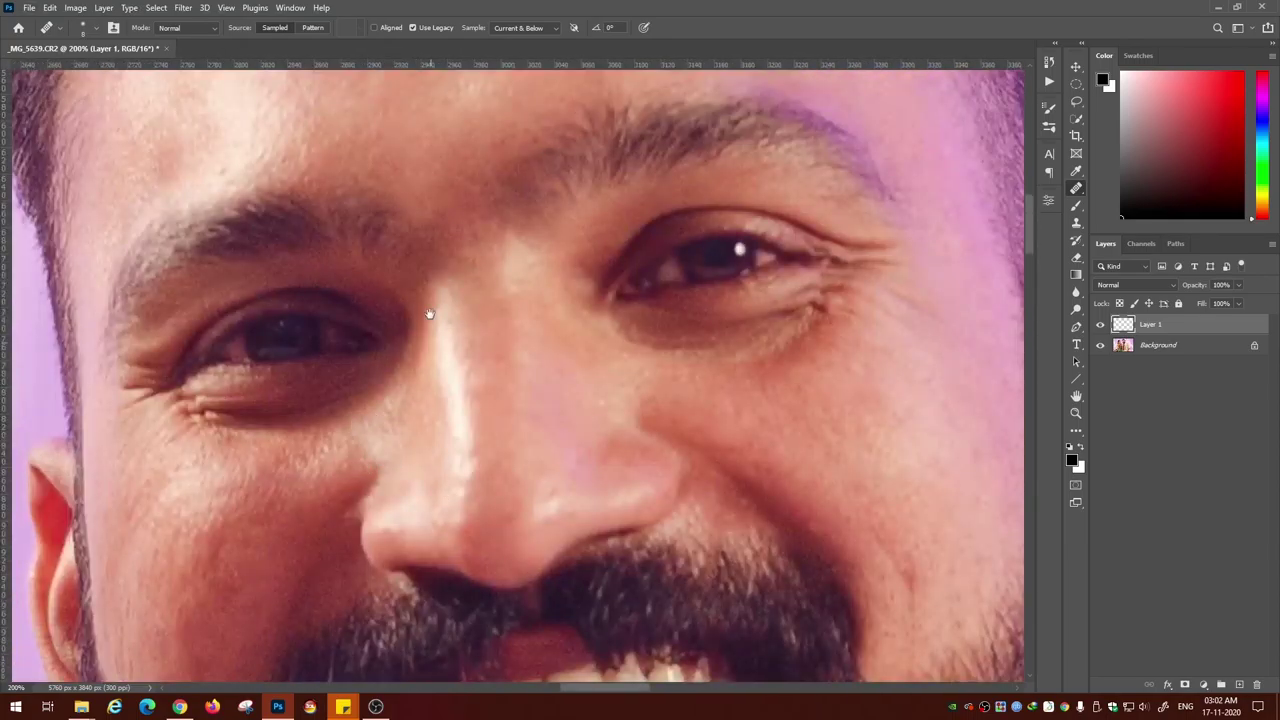
- Heal the thin light hair strands and blemishes across the bride's jaw and neck
{"action": "scroll", "coordinate": [551, 346], "scroll_direction": "left", "scroll_amount": 10}
{"action": "scroll", "coordinate": [594, 334], "scroll_direction": "down", "scroll_amount": 2}
{"action": "key", "text": "ctrl"}
{"action": "scroll", "coordinate": [454, 507], "scroll_direction": "down", "scroll_amount": 5}
{"action": "scroll", "coordinate": [454, 507], "scroll_direction": "left", "scroll_amount": 2}
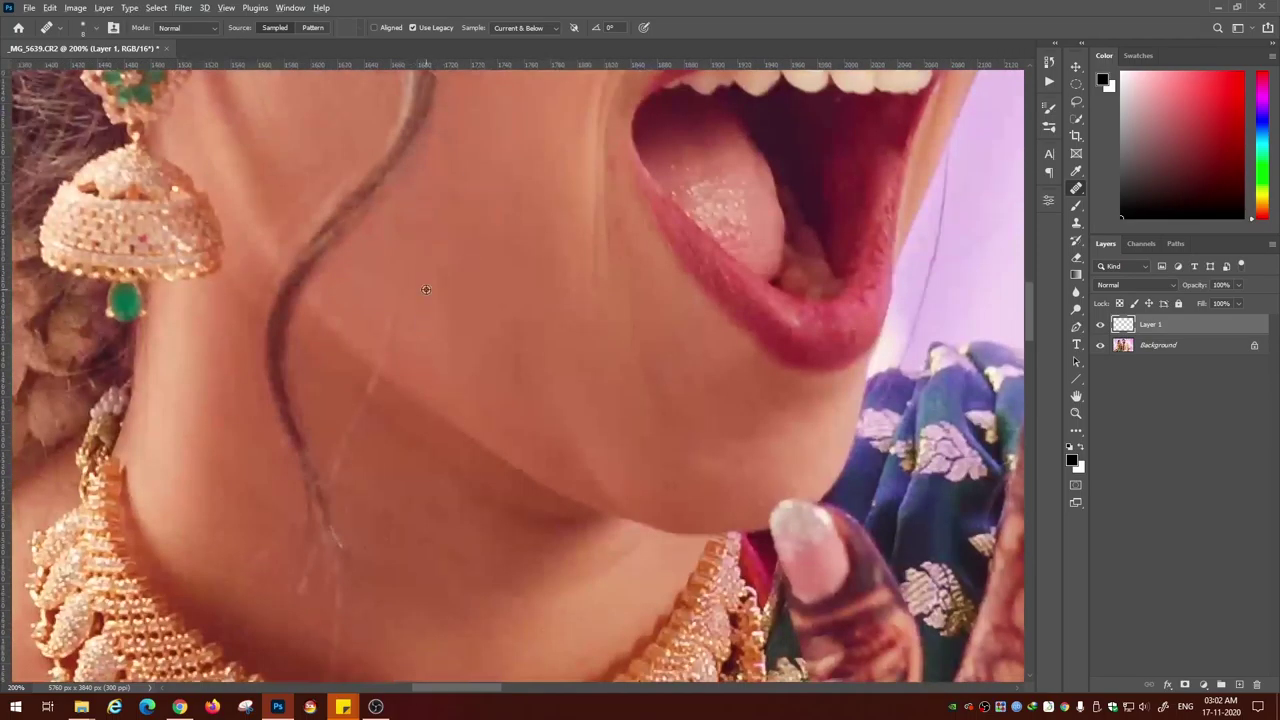
{"action": "scroll", "coordinate": [379, 520], "scroll_direction": "up", "scroll_amount": 2}
{"action": "scroll", "coordinate": [412, 437], "scroll_direction": "left", "scroll_amount": 1}
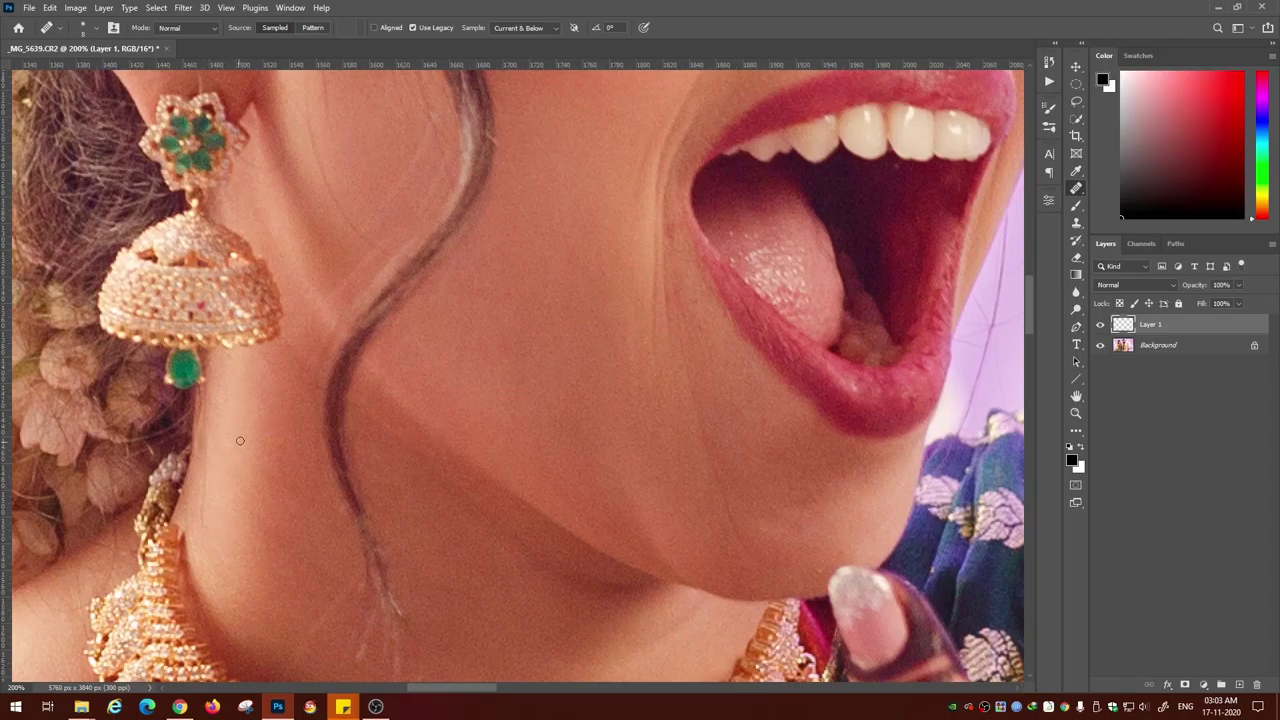
- Heal the skin marks around the bride's forehead and eyebrow and on her shoulder beside the necklace
{"action": "scroll", "coordinate": [222, 525], "scroll_direction": "down", "scroll_amount": 3}
{"action": "scroll", "coordinate": [469, 288], "scroll_direction": "up", "scroll_amount": 8}
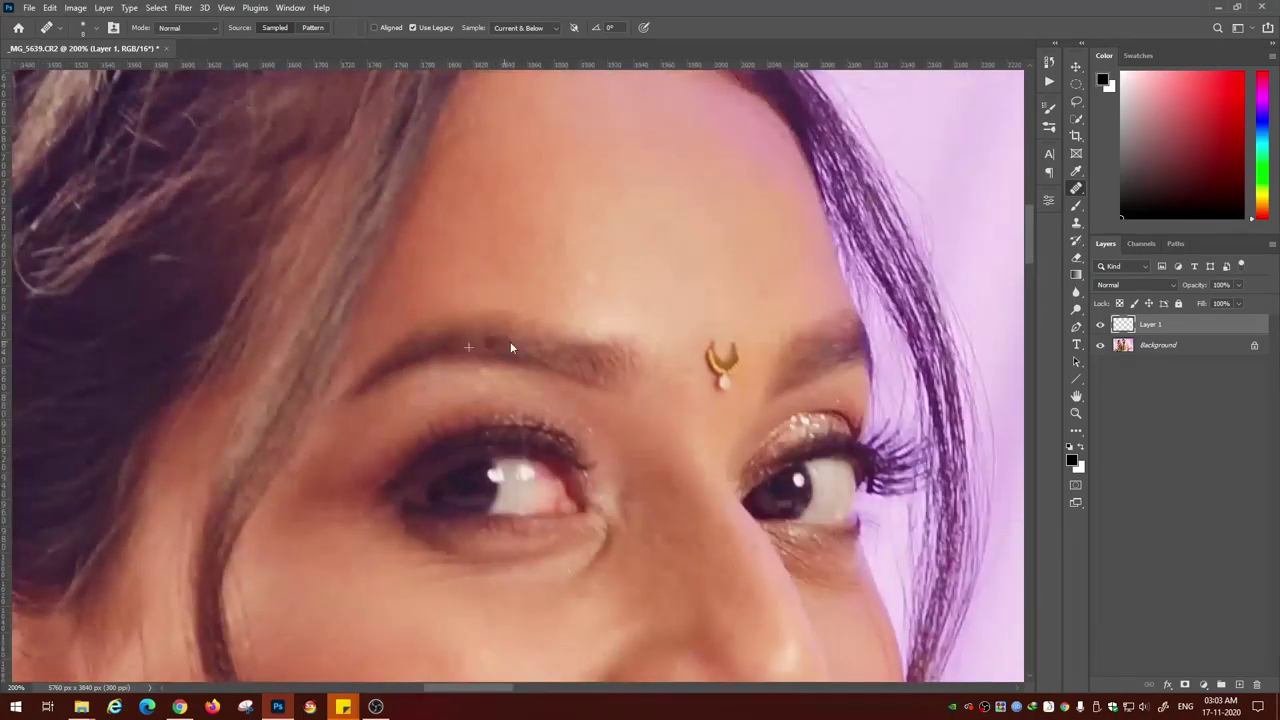
{"action": "scroll", "coordinate": [515, 390], "scroll_direction": "down", "scroll_amount": 9}
{"action": "scroll", "coordinate": [232, 272], "scroll_direction": "left", "scroll_amount": 2}
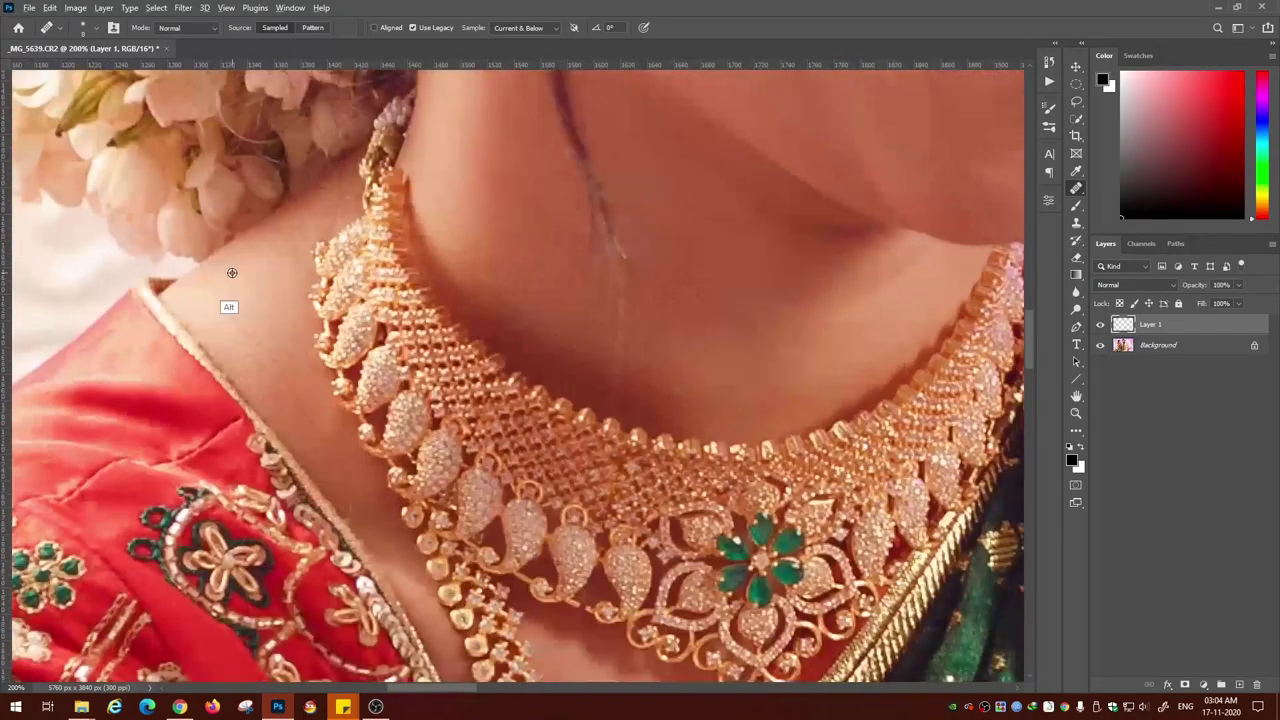
{"action": "scroll", "coordinate": [333, 451], "scroll_direction": "up", "scroll_amount": 2}
{"action": "scroll", "coordinate": [333, 451], "scroll_direction": "left", "scroll_amount": 1}
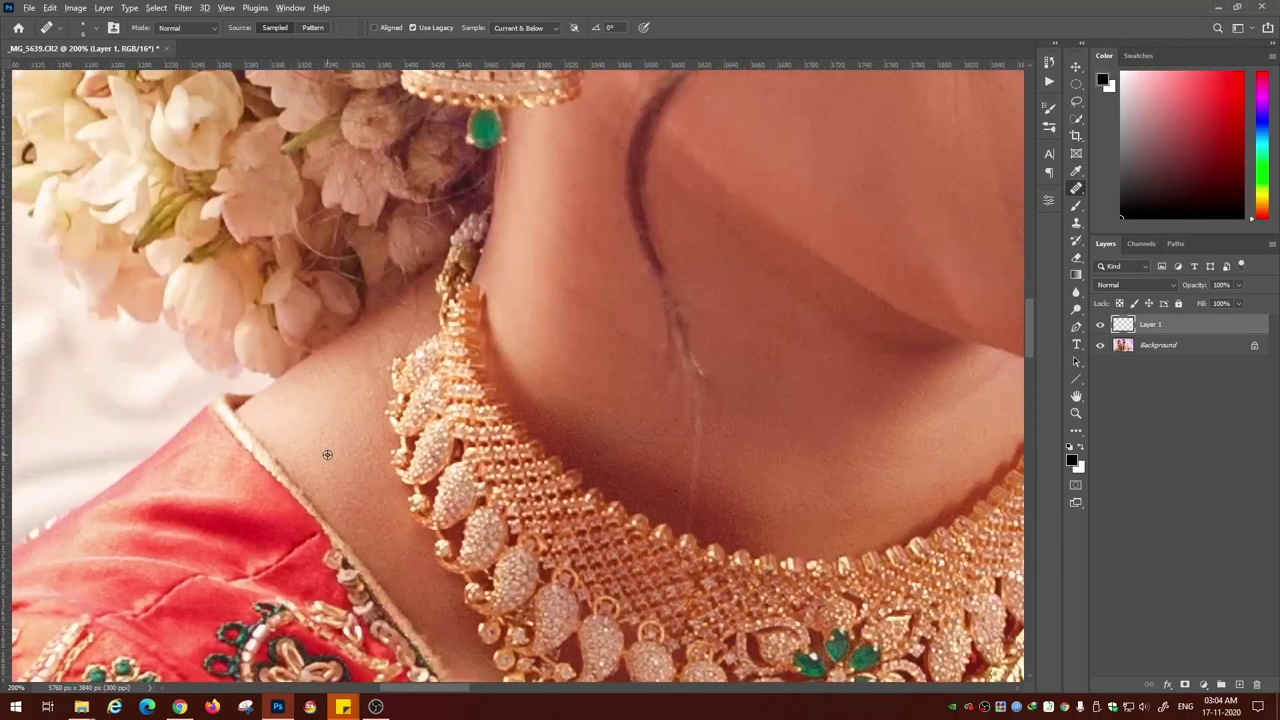
- Heal the stray marks on the backdrop between the bride's hair flowers and her blouse shoulder
{"action": "scroll", "coordinate": [403, 348], "scroll_direction": "left", "scroll_amount": 2}
{"action": "scroll", "coordinate": [334, 391], "scroll_direction": "down", "scroll_amount": 1}
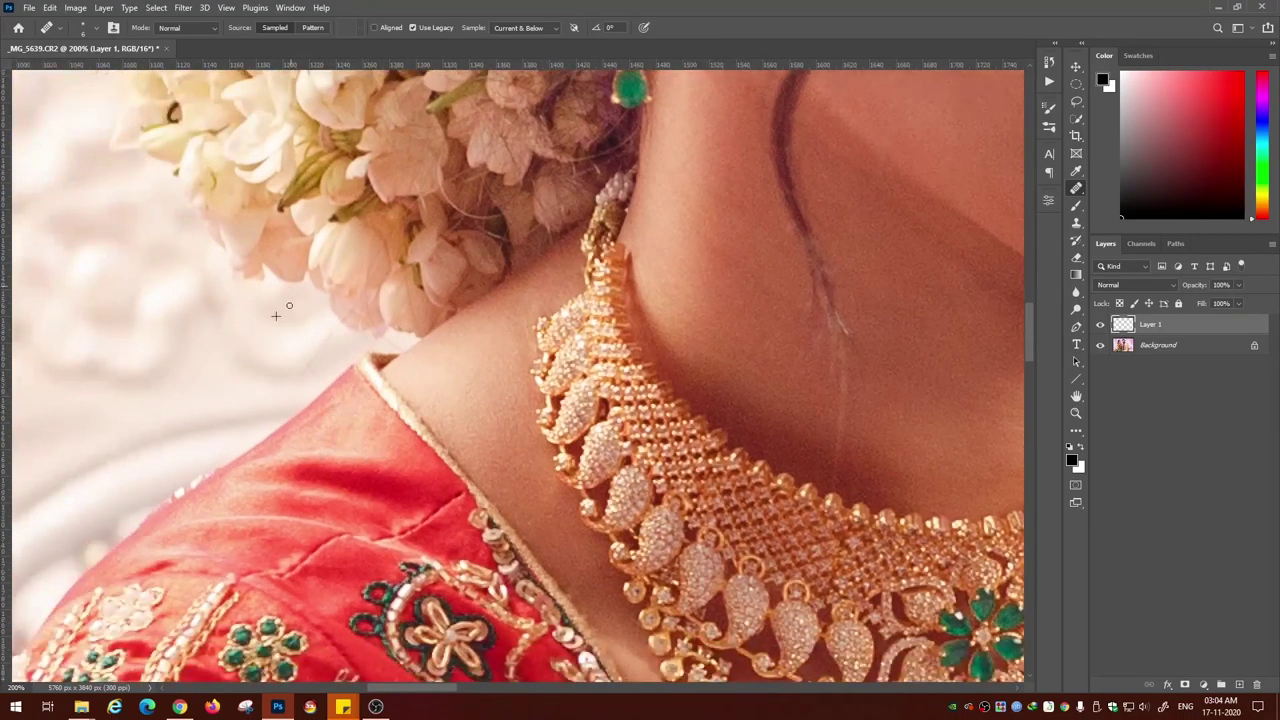
{"action": "scroll", "coordinate": [334, 345], "scroll_direction": "down", "scroll_amount": 2}
{"action": "scroll", "coordinate": [334, 345], "scroll_direction": "left", "scroll_amount": 2}
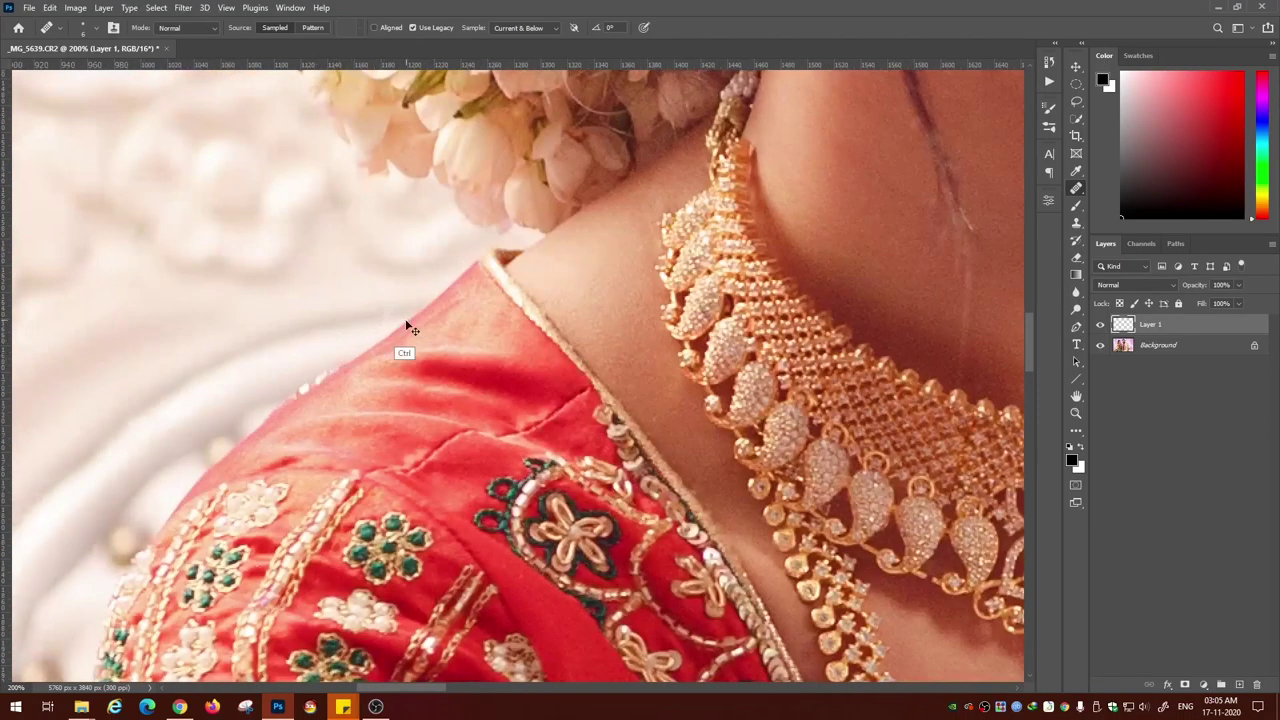
- Switch to the Clone Stamp near the bride's hair flowers and make it sample beyond the current layer
{"action": "scroll", "coordinate": [464, 154], "scroll_direction": "up", "scroll_amount": 1}
{"action": "key", "text": "s"}
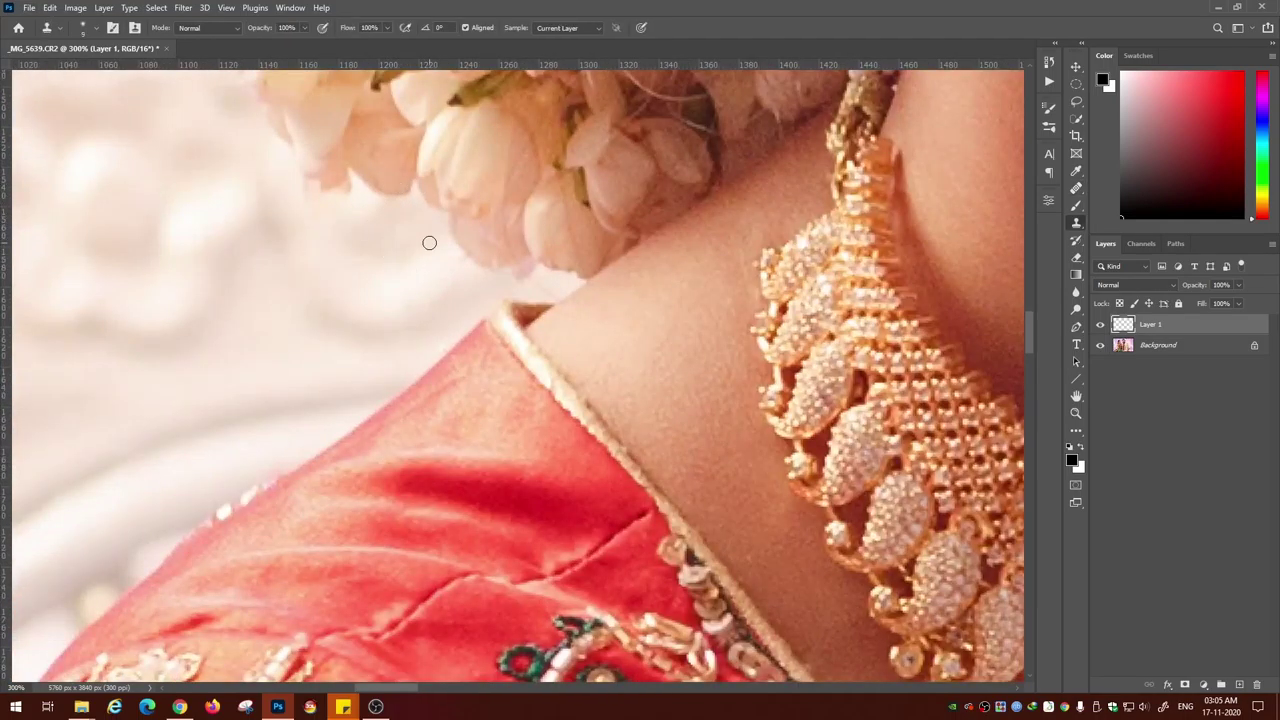
{"action": "left_click", "coordinate": [560, 28]}
{"action": "left_click", "coordinate": [556, 50]}
- Heal the flyaway hairs and dark patches on the backdrop behind the bride's braided hair
{"action": "key", "text": "ctrl+minus"}
{"action": "key", "text": "ctrl+minus"}
{"action": "key", "text": "ctrl+minus"}
{"action": "key", "text": "ctrl+minus"}
{"action": "key", "text": "ctrl+minus"}
{"action": "key", "text": "ctrl+plus"}
{"action": "key", "text": "ctrl+plus"}
{"action": "key", "text": "ctrl+plus"}
{"action": "key", "text": "ctrl+plus"}
{"action": "key", "text": "j"}
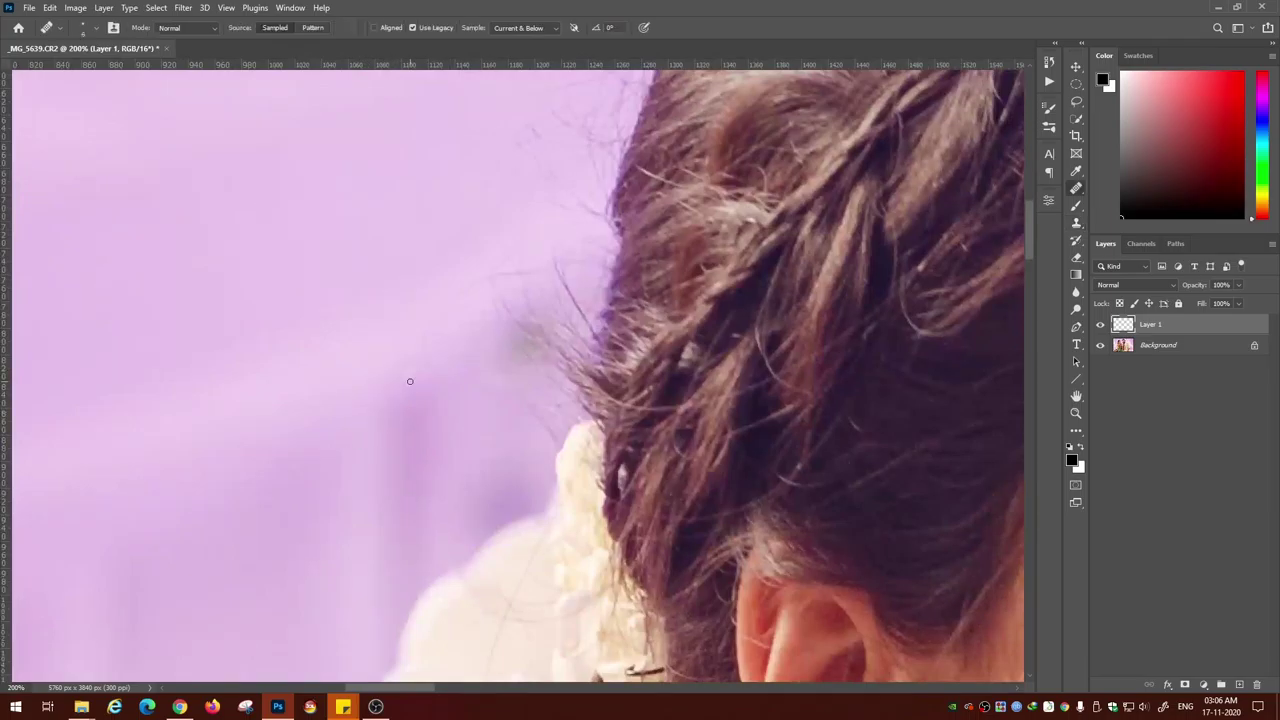
{"action": "left_click_drag", "start_coordinate": [441, 241], "coordinate": [348, 680]}
- Heal the loose flyaway hairs on the purple backdrop beside the bride's eye and face strand
{"action": "left_click_drag", "start_coordinate": [925, 125], "coordinate": [110, 145]}
{"action": "scroll", "coordinate": [602, 235], "scroll_direction": "down", "scroll_amount": 8}
{"action": "scroll", "coordinate": [686, 243], "scroll_direction": "right", "scroll_amount": 2}
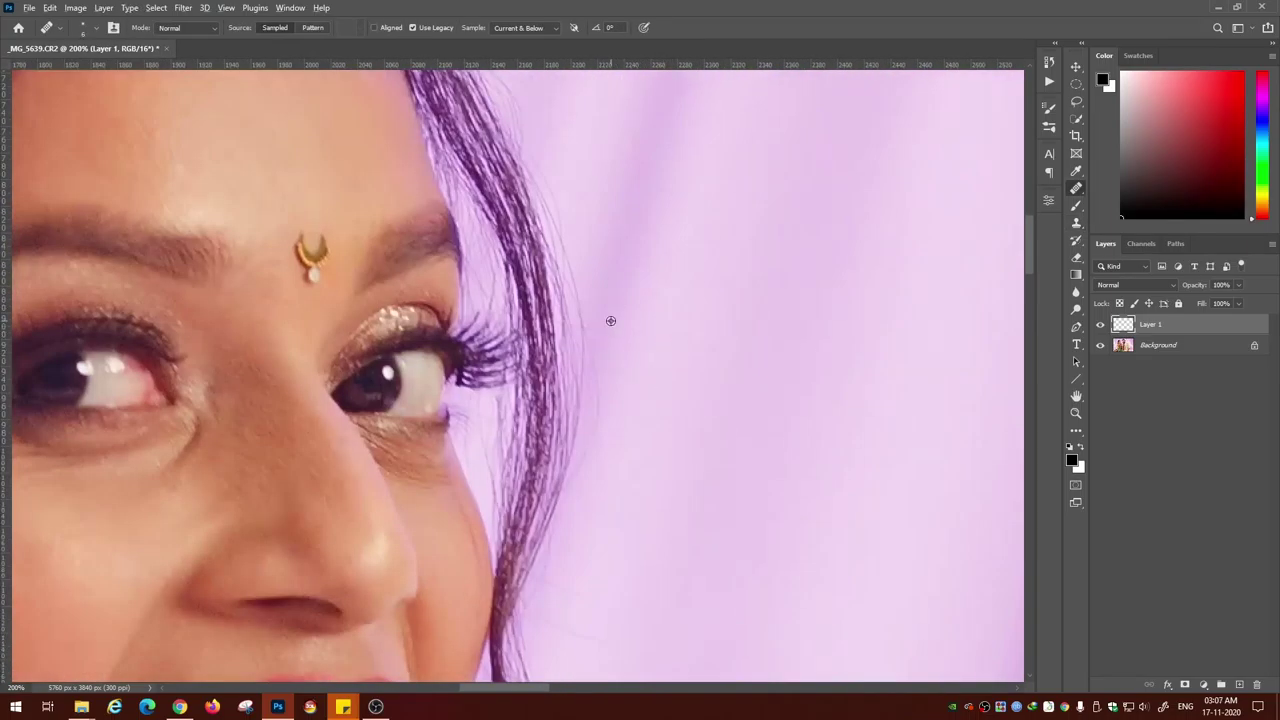
- Heal the skin marks on the groom's cheek beside his ear and beard line, sampling nearby skin
{"action": "key", "text": "ctrl+minus"}
{"action": "key", "text": "ctrl+minus"}
{"action": "key", "text": "ctrl+minus"}
{"action": "key", "text": "ctrl+minus"}
{"action": "key", "text": "ctrl+minus"}
{"action": "key", "text": "ctrl+minus"}
{"action": "key", "text": "ctrl+plus"}
{"action": "key", "text": "ctrl+plus"}
{"action": "key", "text": "ctrl+plus"}
{"action": "key", "text": "ctrl+plus"}
{"action": "key", "text": "ctrl+plus"}
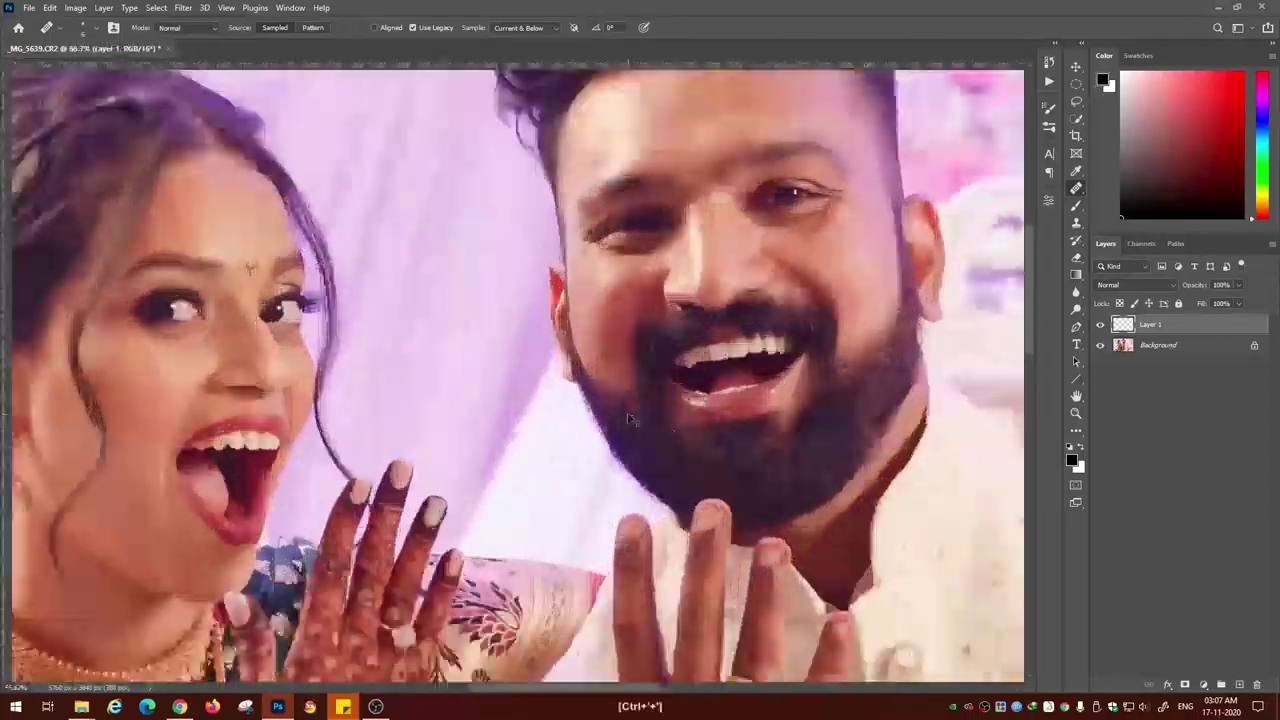
{"action": "key", "text": "ctrl+plus"}
{"action": "key", "text": "ctrl+plus"}
{"action": "scroll", "coordinate": [608, 569], "scroll_direction": "down", "scroll_amount": 3}
{"action": "scroll", "coordinate": [608, 569], "scroll_direction": "right", "scroll_amount": 1}
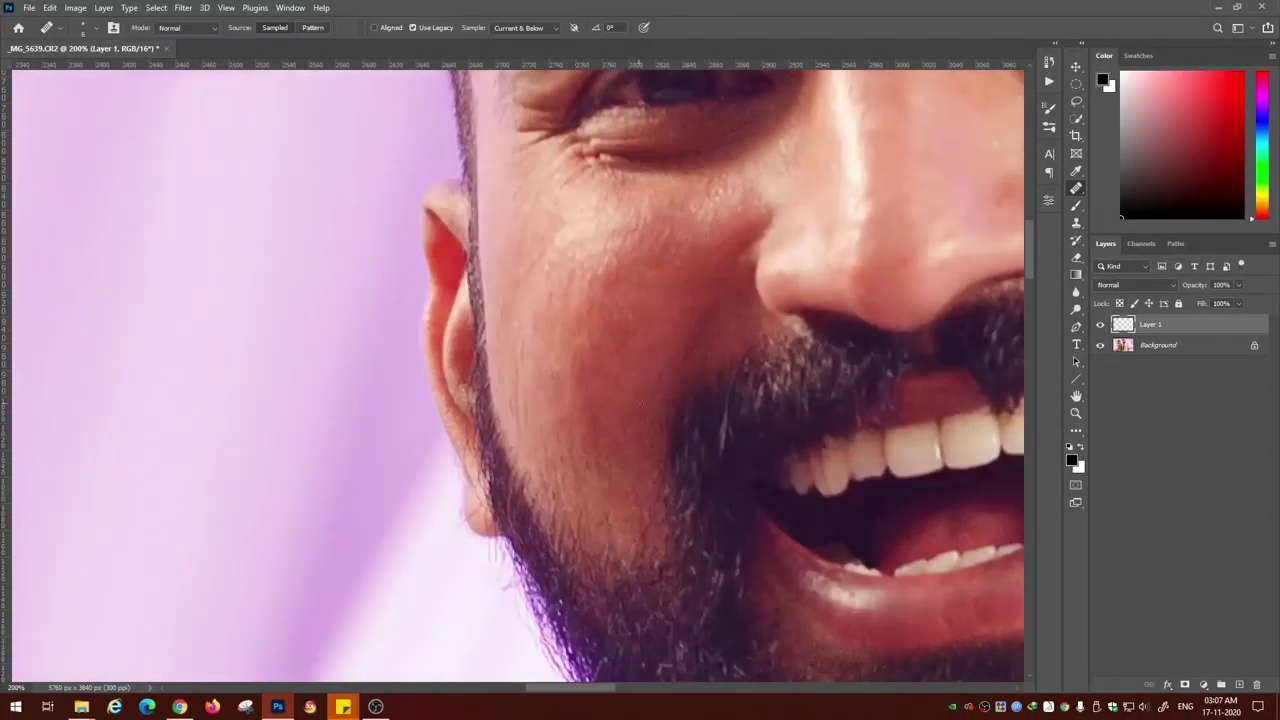
{"action": "left_click", "coordinate": [556, 405], "text": "alt"}
{"action": "key", "text": "ctrl+plus"}
- Heal the marks around the groom's fingernails and along the fingers and thumb of his raised hand
{"action": "left_click_drag", "start_coordinate": [491, 505], "coordinate": [448, 397]}
{"action": "left_click_drag", "start_coordinate": [700, 587], "coordinate": [517, 357]}
{"action": "left_click_drag", "start_coordinate": [635, 648], "coordinate": [670, 360]}
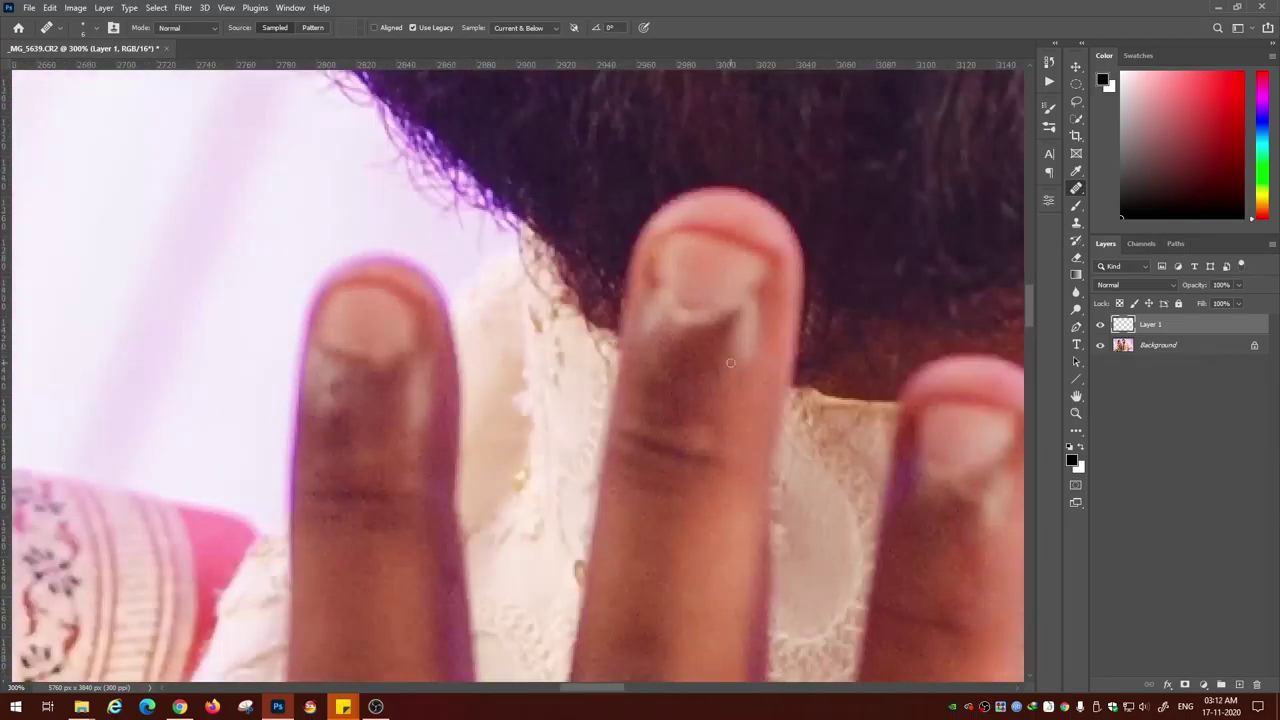
{"action": "key", "text": "ctrl+minus"}
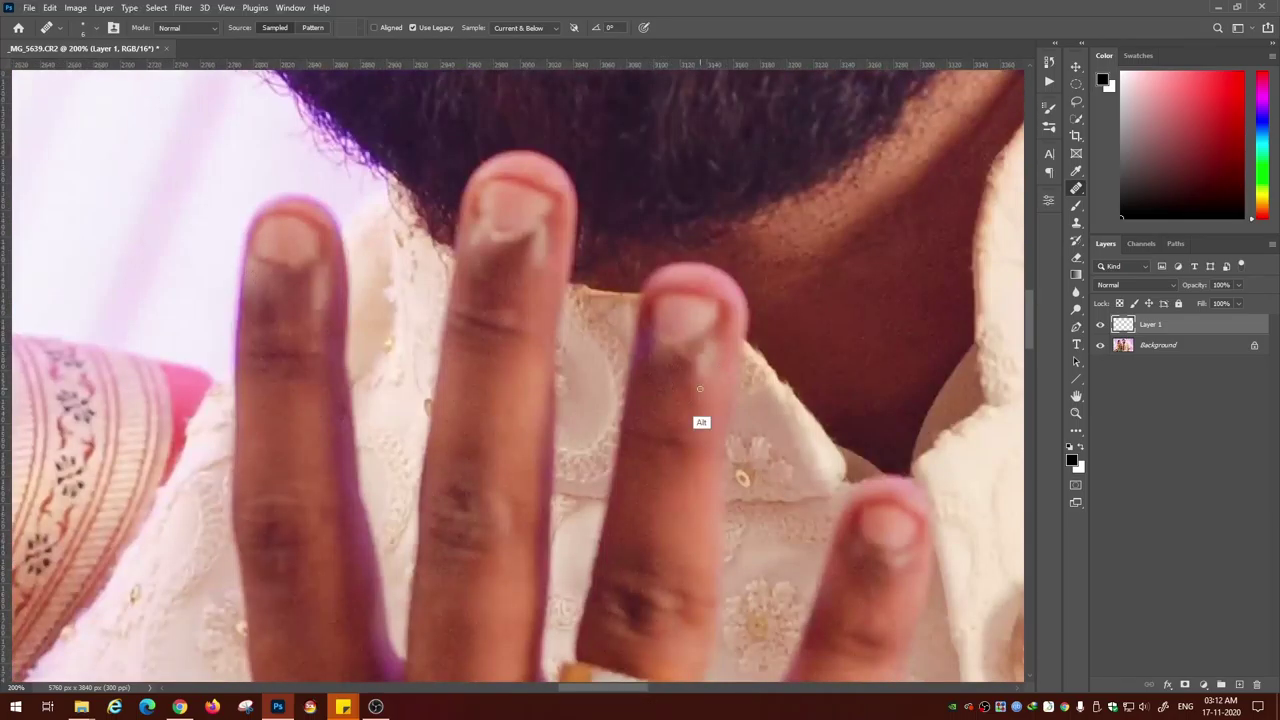
{"action": "left_click_drag", "start_coordinate": [748, 468], "coordinate": [637, 286]}
{"action": "left_click_drag", "start_coordinate": [756, 364], "coordinate": [771, 224]}
{"action": "left_click_drag", "start_coordinate": [187, 414], "coordinate": [293, 397]}
{"action": "left_click_drag", "start_coordinate": [455, 522], "coordinate": [489, 406]}
{"action": "key", "text": "ctrl+minus"}
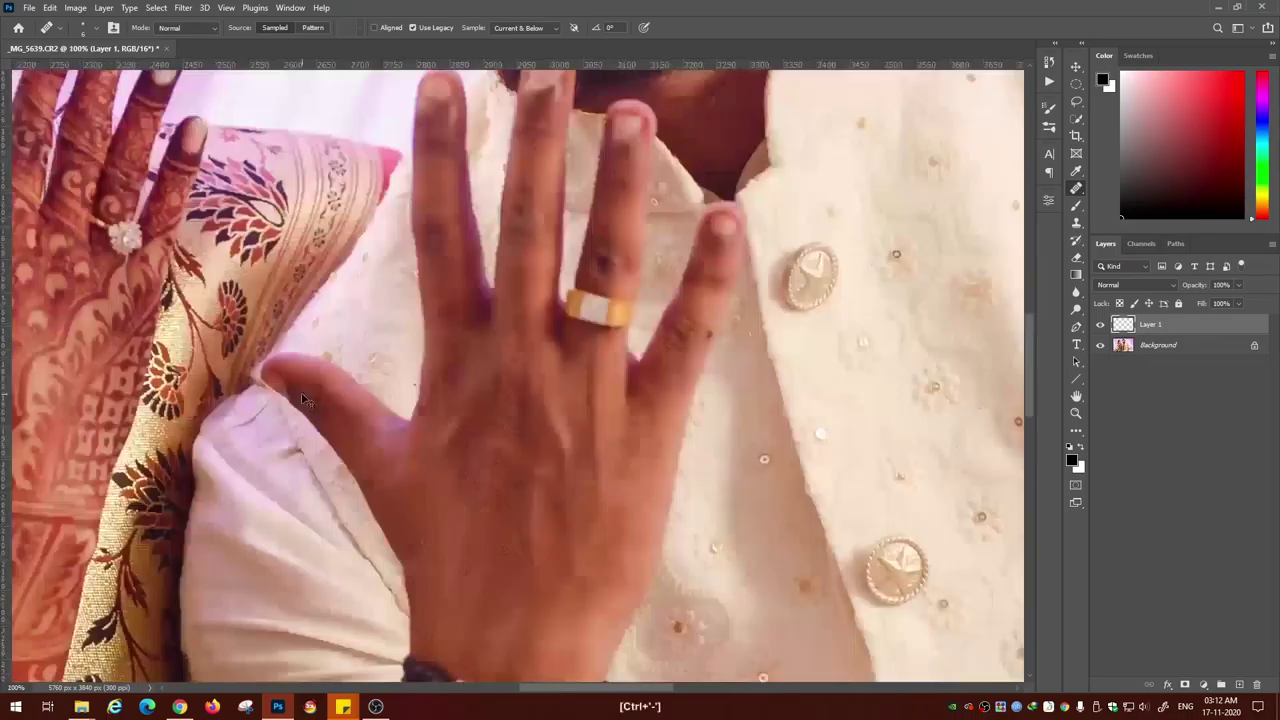
- Heal the pale mark on the groom's arm just below the rolled sleeve, sampling clean skin nearby with an enlarged brush
{"action": "key", "text": "ctrl+minus"}
{"action": "key", "text": "ctrl+minus"}
{"action": "key", "text": "ctrl+minus"}
{"action": "key", "text": "ctrl+minus"}
{"action": "left_click_drag", "start_coordinate": [860, 520], "coordinate": [545, 315]}
{"action": "key", "text": "ctrl+plus"}
{"action": "key", "text": "ctrl+plus"}
{"action": "key", "text": "ctrl+plus"}
{"action": "key", "text": "ctrl+plus"}
{"action": "key", "text": "ctrl+plus"}
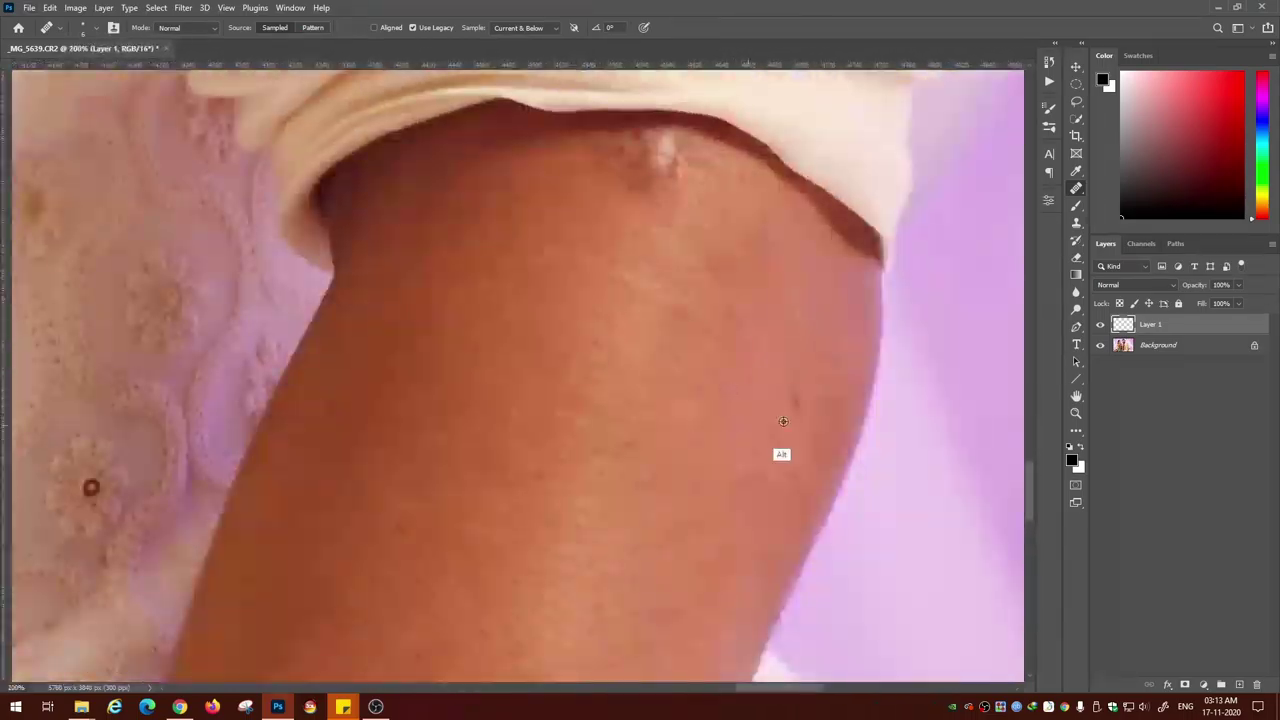
{"action": "mouse_move", "coordinate": [599, 162]}
{"action": "left_mouse_down"}
{"action": "mouse_move", "coordinate": [574, 280]}
{"action": "mouse_move", "coordinate": [658, 298]}
{"action": "mouse_move", "coordinate": [645, 275]}
{"action": "mouse_move", "coordinate": [592, 268]}
{"action": "left_mouse_up"}
{"action": "key", "text": "bracketright"}
{"action": "key", "text": "bracketright"}
{"action": "key", "text": "bracketright"}
{"action": "key", "text": "bracketright"}
{"action": "left_click", "coordinate": [655, 325], "text": "alt"}
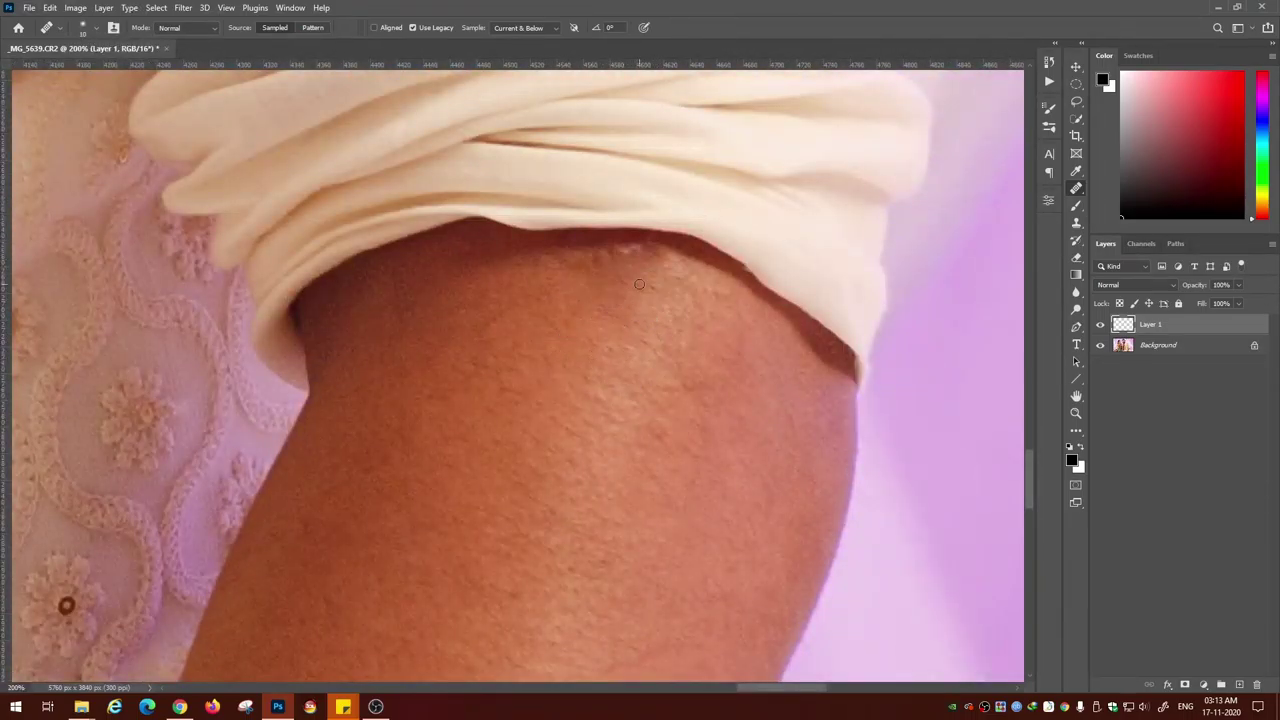
- Clone nearby arm skin with the Clone Stamp over the remaining uneven patch along the groom's sleeve edge
{"action": "key", "text": "s"}
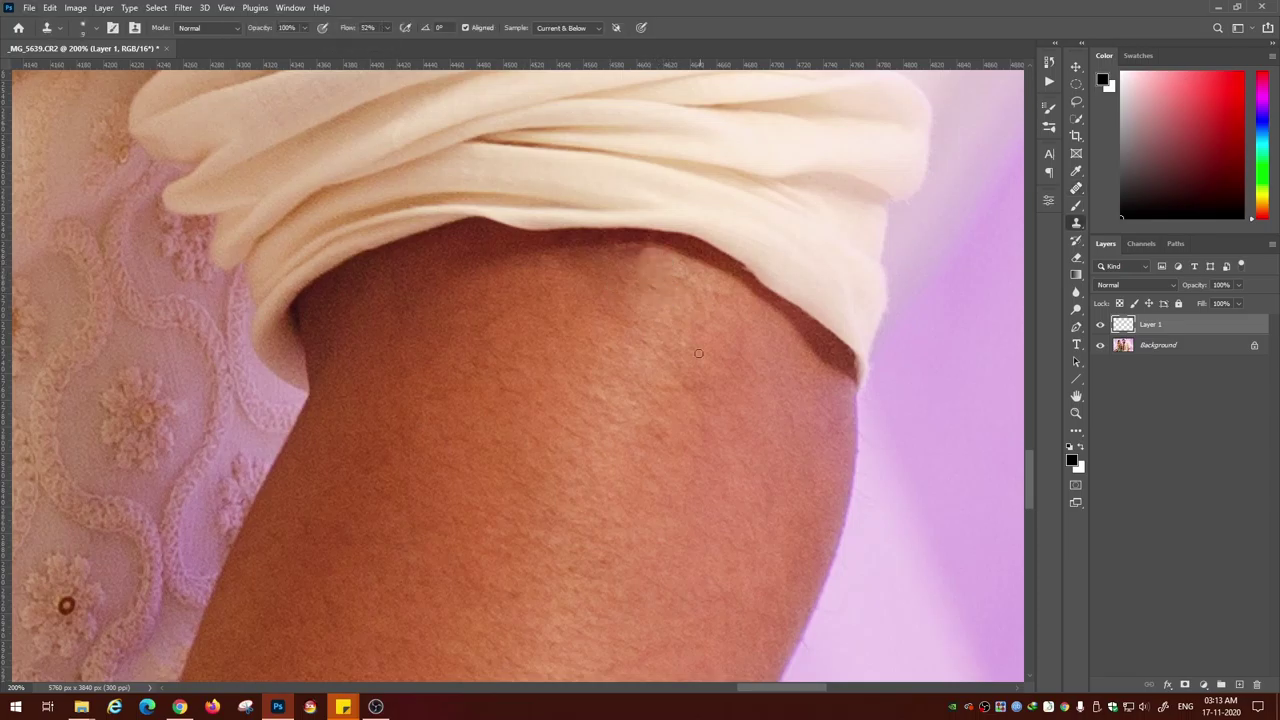
{"action": "right_click", "coordinate": [669, 381]}
{"action": "mouse_move", "coordinate": [580, 264]}
{"action": "left_mouse_down"}
{"action": "mouse_move", "coordinate": [646, 297]}
{"action": "mouse_move", "coordinate": [604, 280]}
{"action": "mouse_move", "coordinate": [610, 251]}
{"action": "mouse_move", "coordinate": [596, 294]}
{"action": "mouse_move", "coordinate": [620, 303]}
{"action": "left_mouse_up"}
{"action": "key", "text": "bracketleft"}
{"action": "key", "text": "bracketleft"}
{"action": "left_click", "coordinate": [581, 324], "text": "alt"}
{"action": "left_click", "coordinate": [656, 301], "text": "alt"}
{"action": "left_click", "coordinate": [608, 332], "text": "alt"}
{"action": "left_click", "coordinate": [652, 341], "text": "alt"}
{"action": "mouse_move", "coordinate": [627, 257]}
{"action": "left_mouse_down"}
{"action": "mouse_move", "coordinate": [639, 319]}
{"action": "mouse_move", "coordinate": [627, 290]}
{"action": "left_mouse_up"}
{"action": "left_click", "coordinate": [639, 320], "text": "alt"}
- Heal the marks along the fingers and knuckles of the groom's raised hand with the Healing Brush
{"action": "key", "text": "ctrl+minus"}
{"action": "key", "text": "ctrl+minus"}
{"action": "key", "text": "ctrl+minus"}
{"action": "left_click_drag", "start_coordinate": [106, 305], "coordinate": [360, 434]}
{"action": "key", "text": "ctrl+plus"}
{"action": "key", "text": "ctrl+plus"}
{"action": "left_click_drag", "start_coordinate": [300, 590], "coordinate": [540, 200]}
{"action": "key", "text": "j"}
{"action": "left_click_drag", "start_coordinate": [301, 495], "coordinate": [394, 500]}
{"action": "left_click_drag", "start_coordinate": [409, 325], "coordinate": [492, 573]}
{"action": "left_click_drag", "start_coordinate": [437, 380], "coordinate": [504, 640]}
{"action": "left_click_drag", "start_coordinate": [515, 220], "coordinate": [510, 484]}
{"action": "left_click", "coordinate": [454, 300], "text": "alt"}
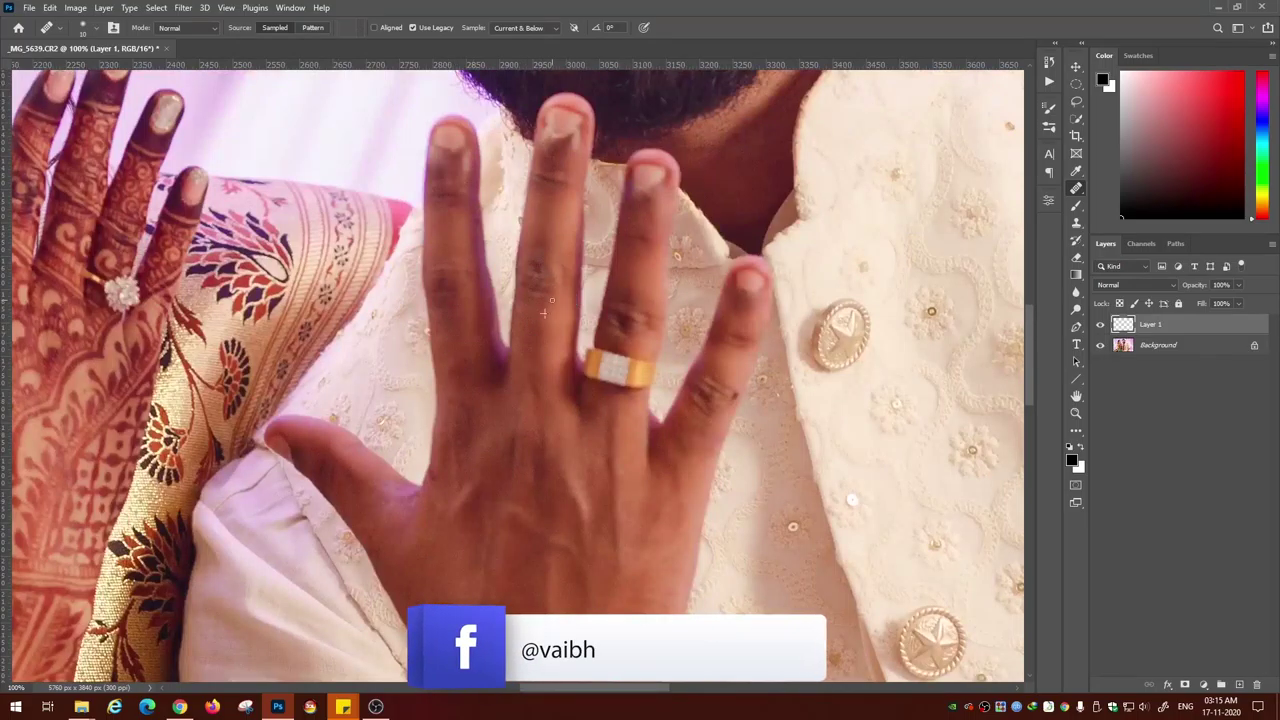
- Heal the discoloured skin beside the fingernail of the groom's middle finger, sampling skin next to it
{"action": "key", "text": "ctrl+minus"}
{"action": "left_click_drag", "start_coordinate": [397, 217], "coordinate": [361, 357]}
{"action": "key", "text": "ctrl+plus"}
{"action": "key", "text": "ctrl+plus"}
{"action": "left_click", "coordinate": [465, 327], "text": "alt"}
{"action": "left_click_drag", "start_coordinate": [523, 313], "coordinate": [518, 336]}
{"action": "left_click", "coordinate": [534, 322], "text": "alt"}
{"action": "left_click", "coordinate": [526, 312]}
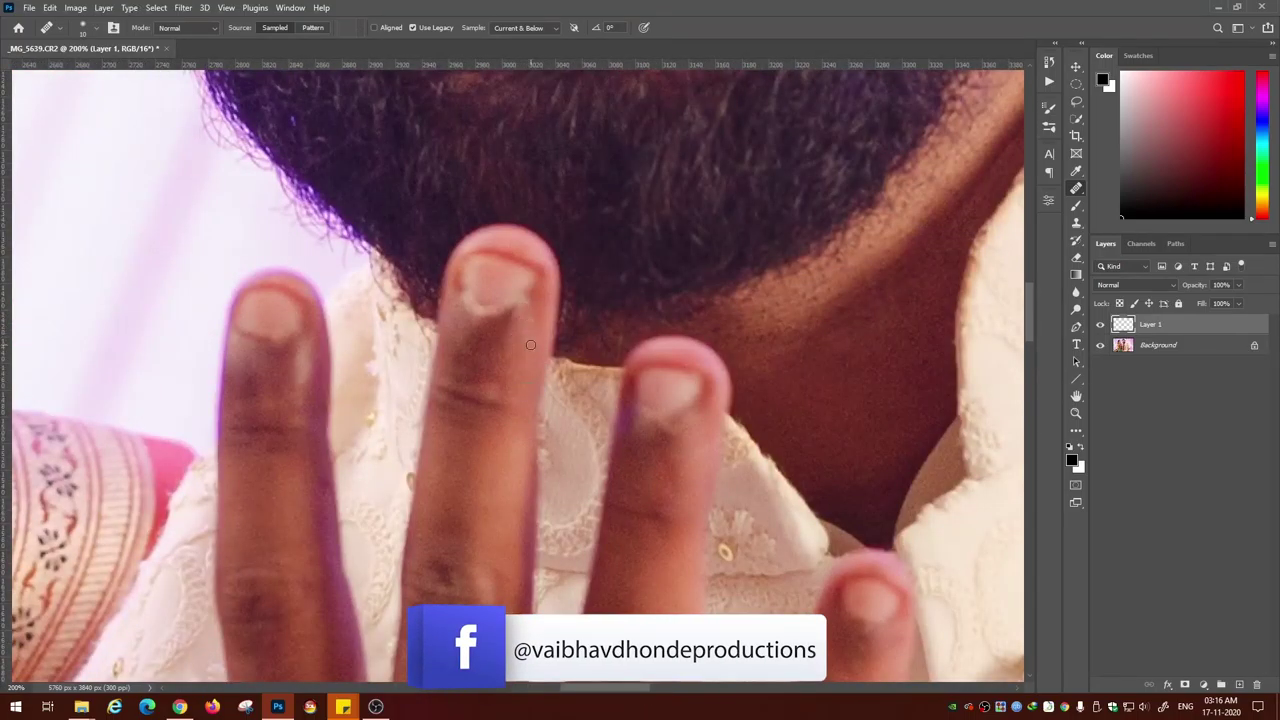
{"action": "scroll", "coordinate": [430, 340], "scroll_direction": "left", "scroll_amount": 3}
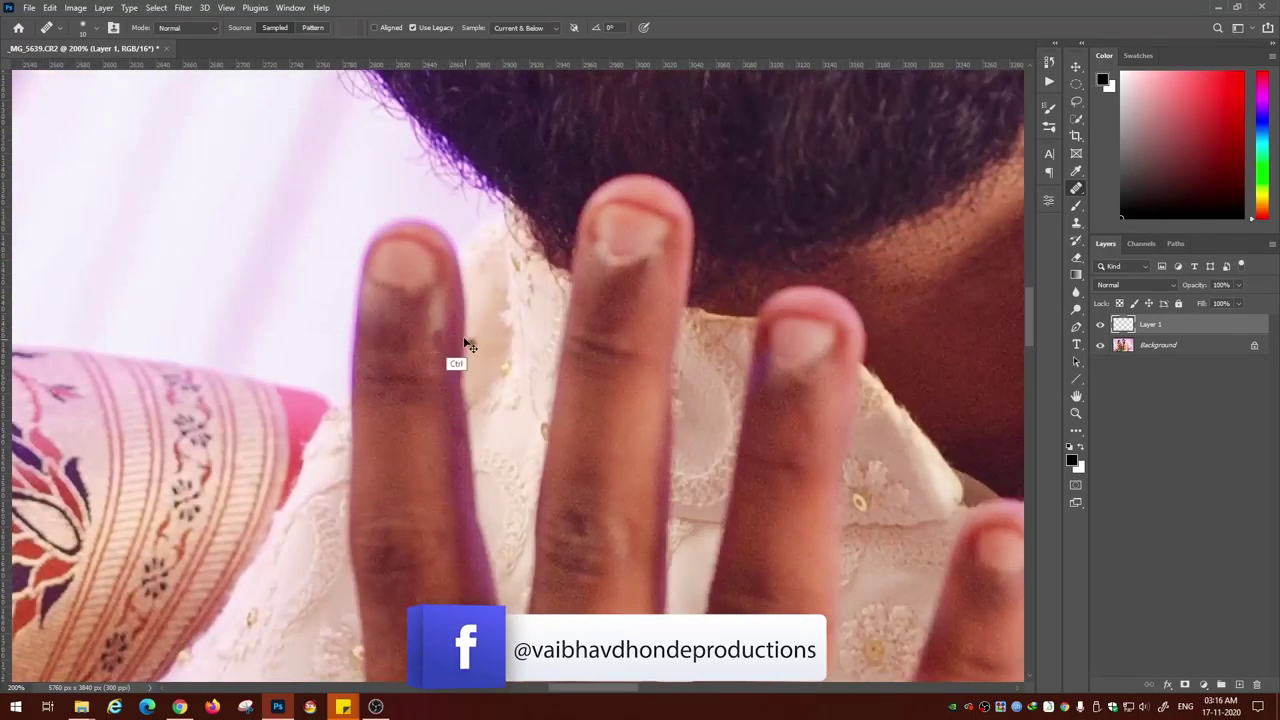
{"action": "scroll", "coordinate": [430, 360], "scroll_direction": "down", "scroll_amount": 2}
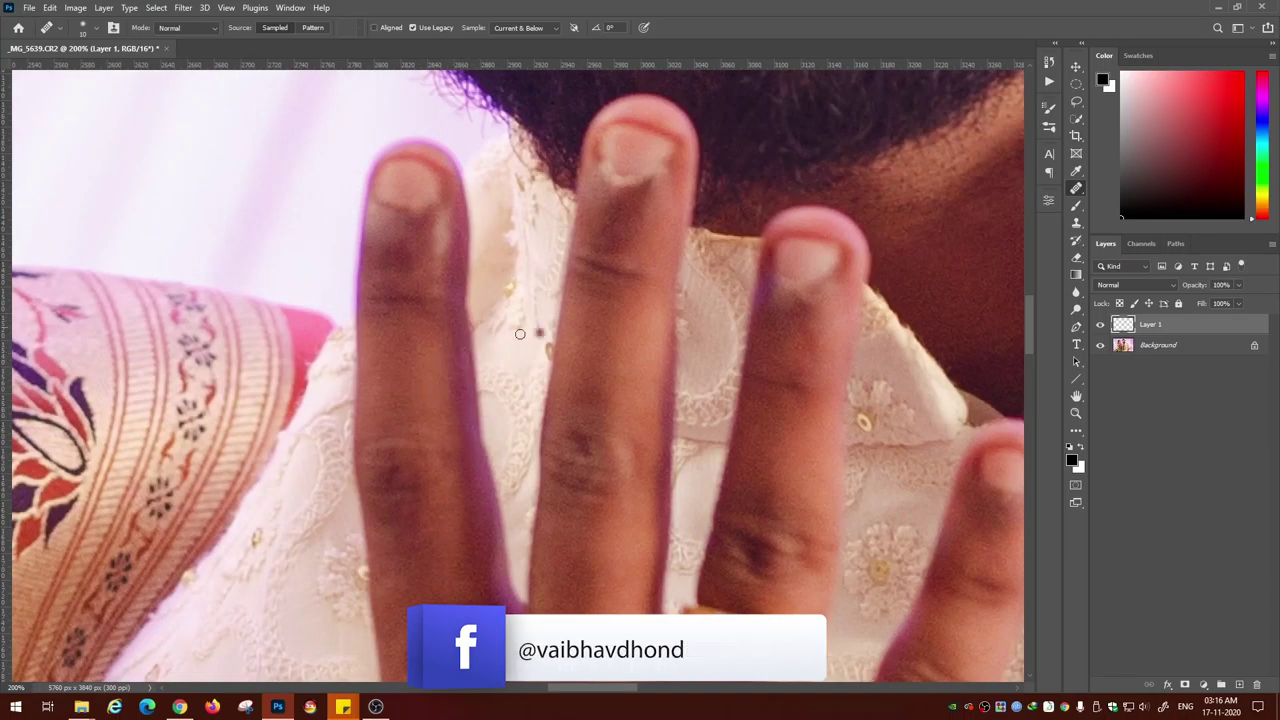
- Run the action that adds the AIO Visual Aid By VDP group above the healing layer and collapse the group
{"action": "key", "text": "ctrl+minus"}
{"action": "key", "text": "ctrl+minus"}
{"action": "key", "text": "ctrl+minus"}
{"action": "key", "text": "ctrl+minus"}
{"action": "key", "text": "ctrl+minus"}
{"action": "left_click", "coordinate": [1049, 82]}
{"action": "left_click", "coordinate": [956, 402]}
{"action": "left_click", "coordinate": [1049, 82]}
{"action": "left_click", "coordinate": [1100, 341]}
{"action": "left_click", "coordinate": [1115, 323]}
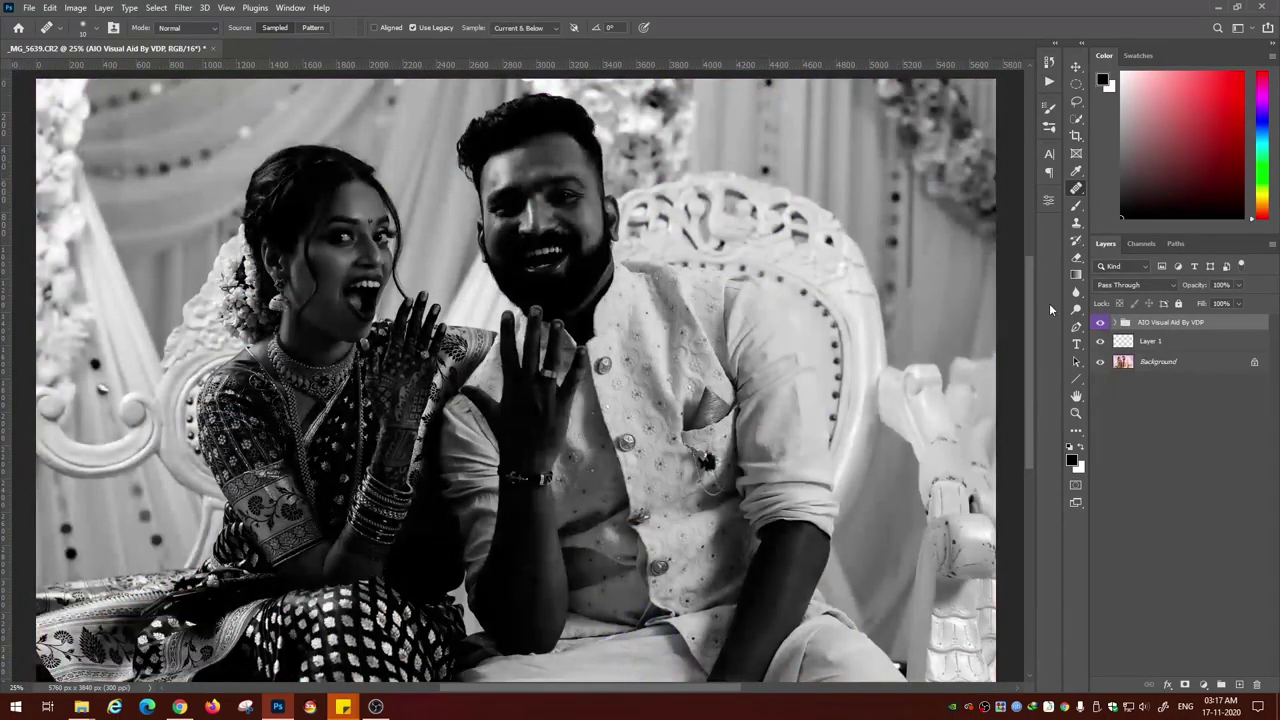
- Run the action that adds the Adv. Dodge & Burn group and select the Burn layer mask under Local Dodge & Burn
{"action": "left_click", "coordinate": [1049, 82]}
{"action": "left_click", "coordinate": [975, 195]}
{"action": "left_click", "coordinate": [956, 402]}
{"action": "left_click", "coordinate": [1049, 82]}
{"action": "left_click", "coordinate": [1115, 339]}
{"action": "left_click", "coordinate": [1176, 453]}
- Paint white on the Burn mask with the Brush at 25% opacity and 1% flow over the groom's bright forehead patch
{"action": "key", "text": "b"}
{"action": "key", "text": "ctrl+plus"}
{"action": "key", "text": "ctrl+plus"}
{"action": "key", "text": "ctrl+plus"}
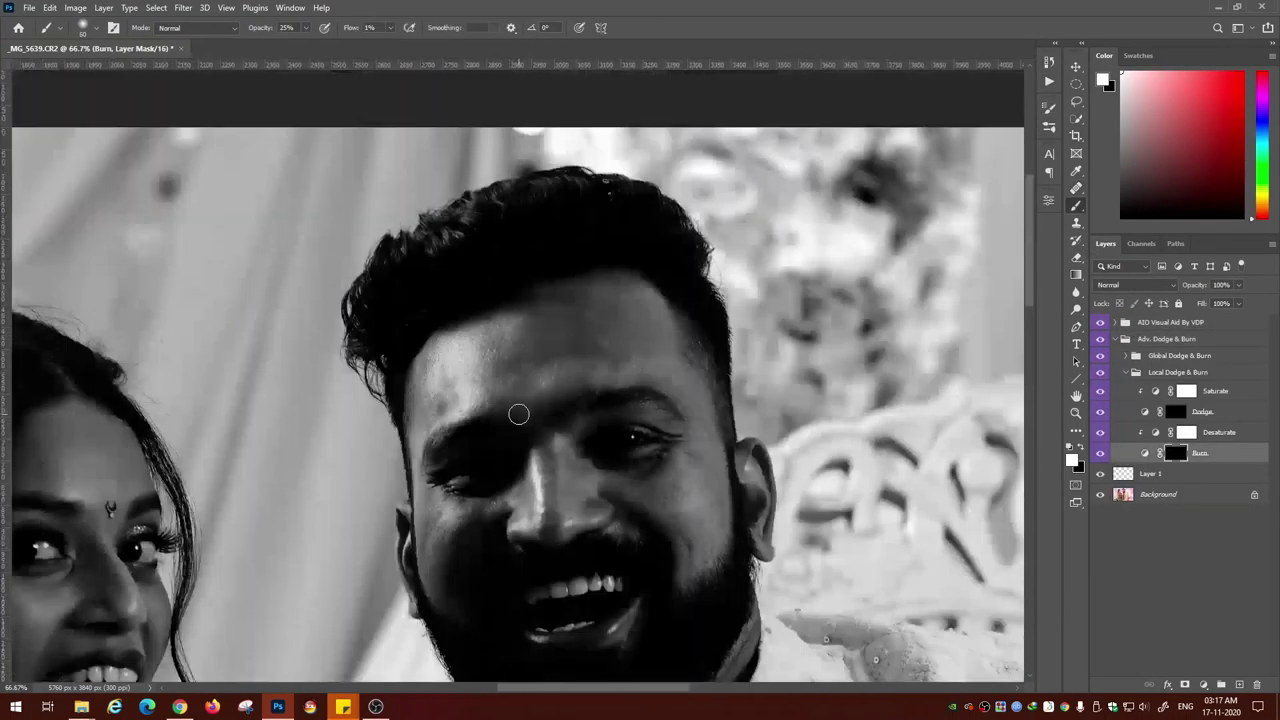
{"action": "key", "text": "ctrl+plus"}
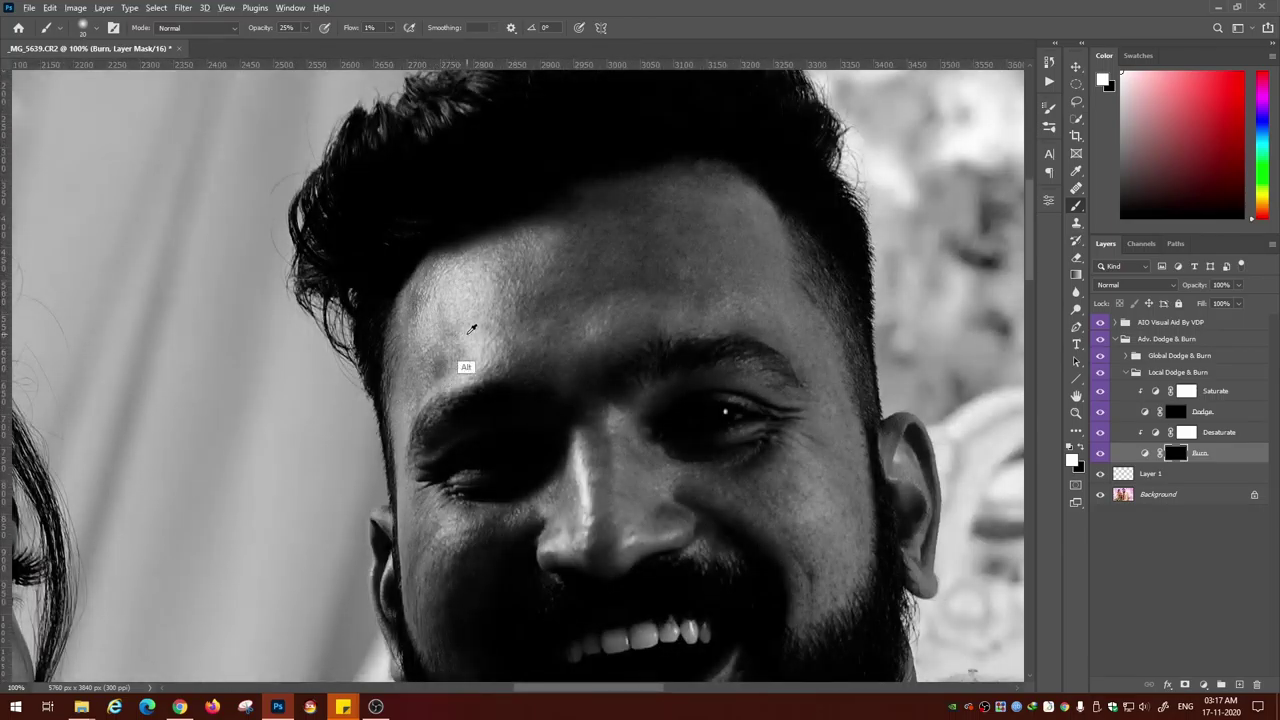
- Even out the groom's forehead by painting dark patches on the Dodge mask and bright spots on the Burn mask
{"action": "left_click", "coordinate": [1176, 412]}
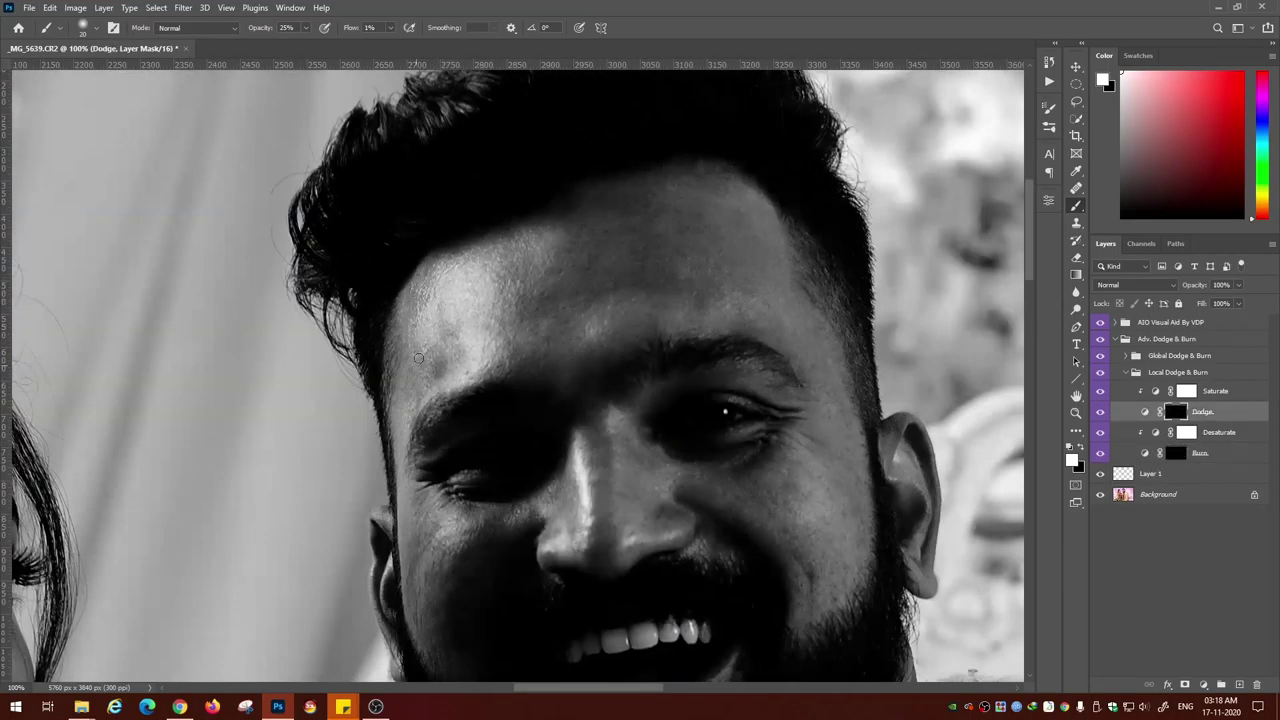
{"action": "key", "text": "ctrl+plus"}
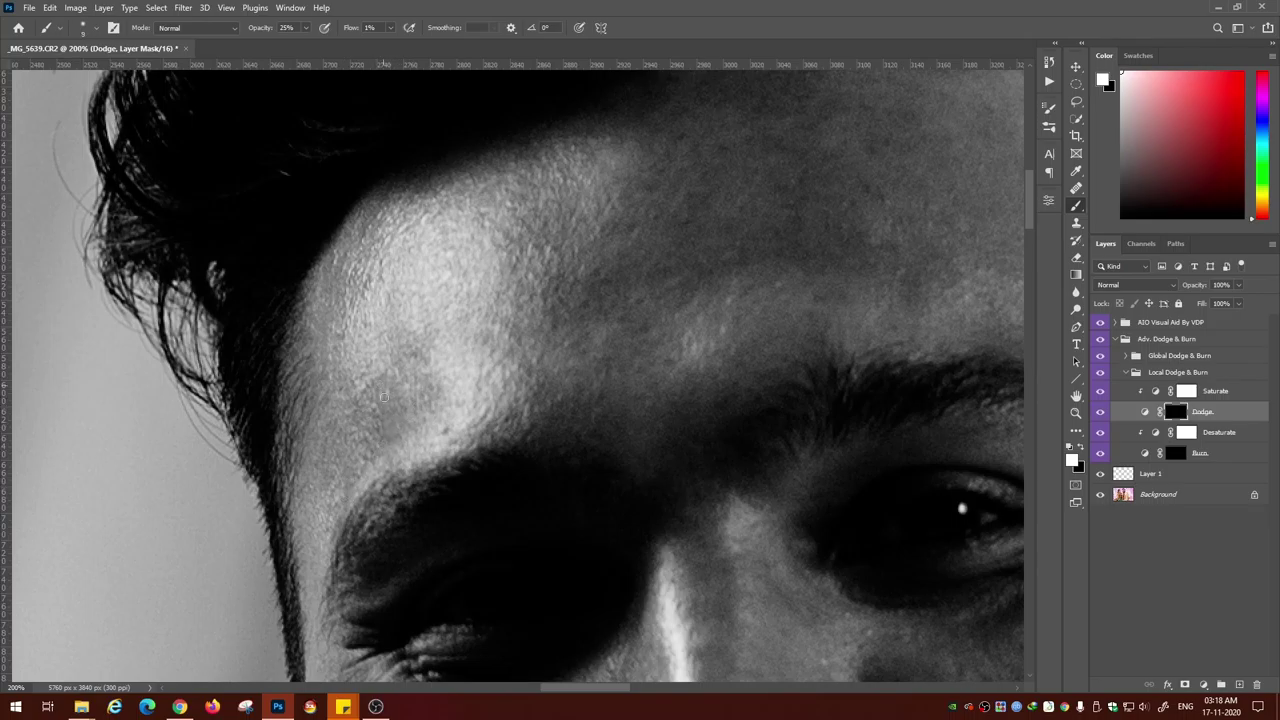
{"action": "key", "text": "ctrl+minus"}
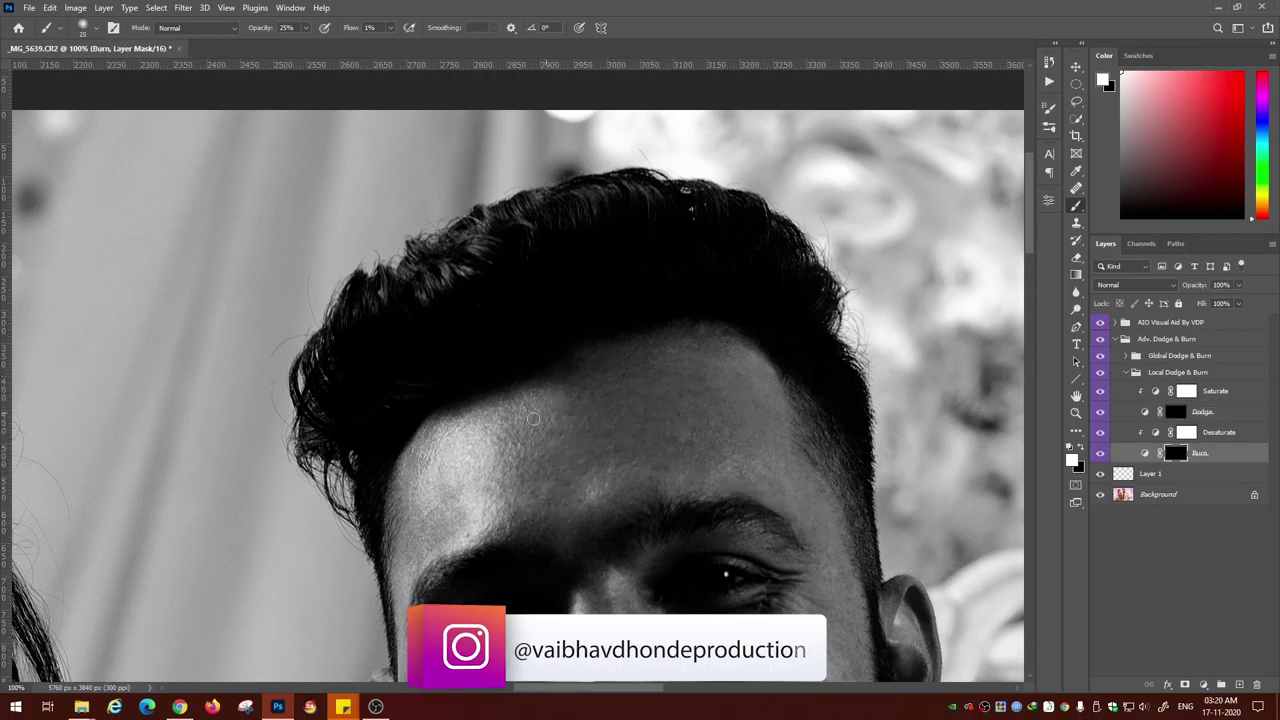
{"action": "key", "text": "bracketright"}
{"action": "key", "text": "bracketright"}
{"action": "key", "text": "bracketright"}
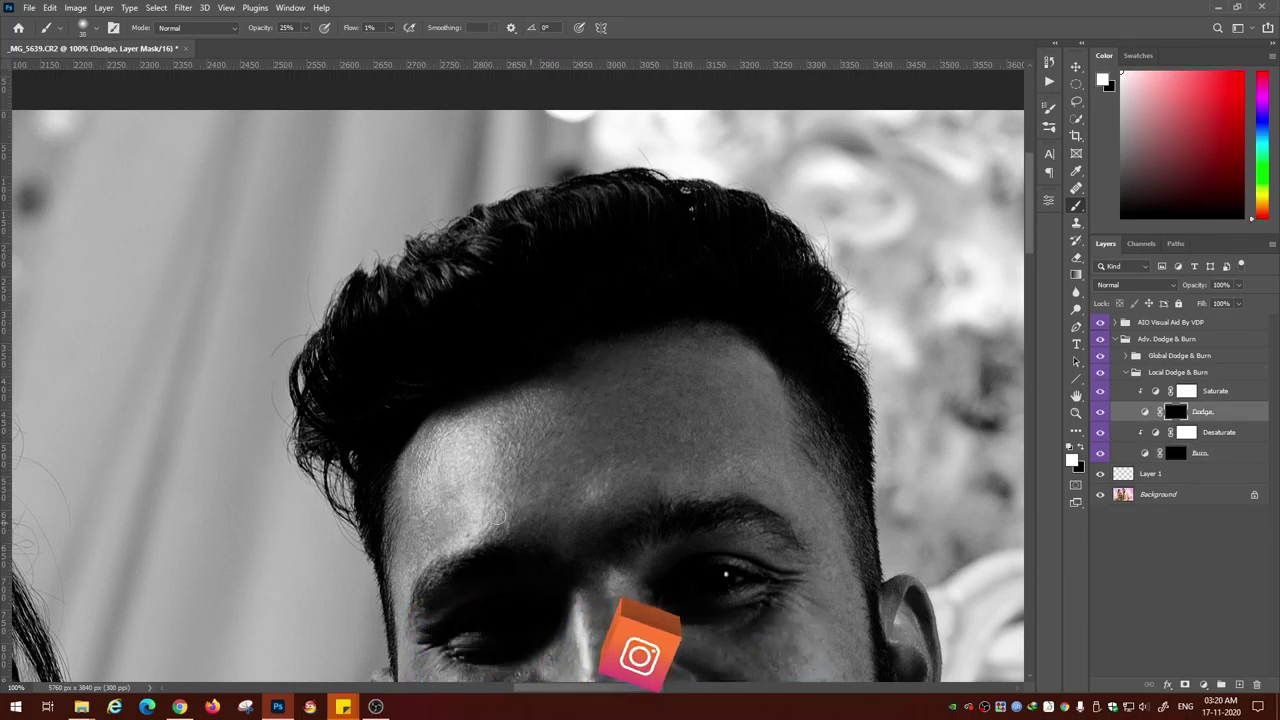
- Paint on the Dodge mask to lift the dark patches on the groom's cheek and forehead above the eyebrow
{"action": "left_click_drag", "start_coordinate": [822, 680], "coordinate": [724, 500]}
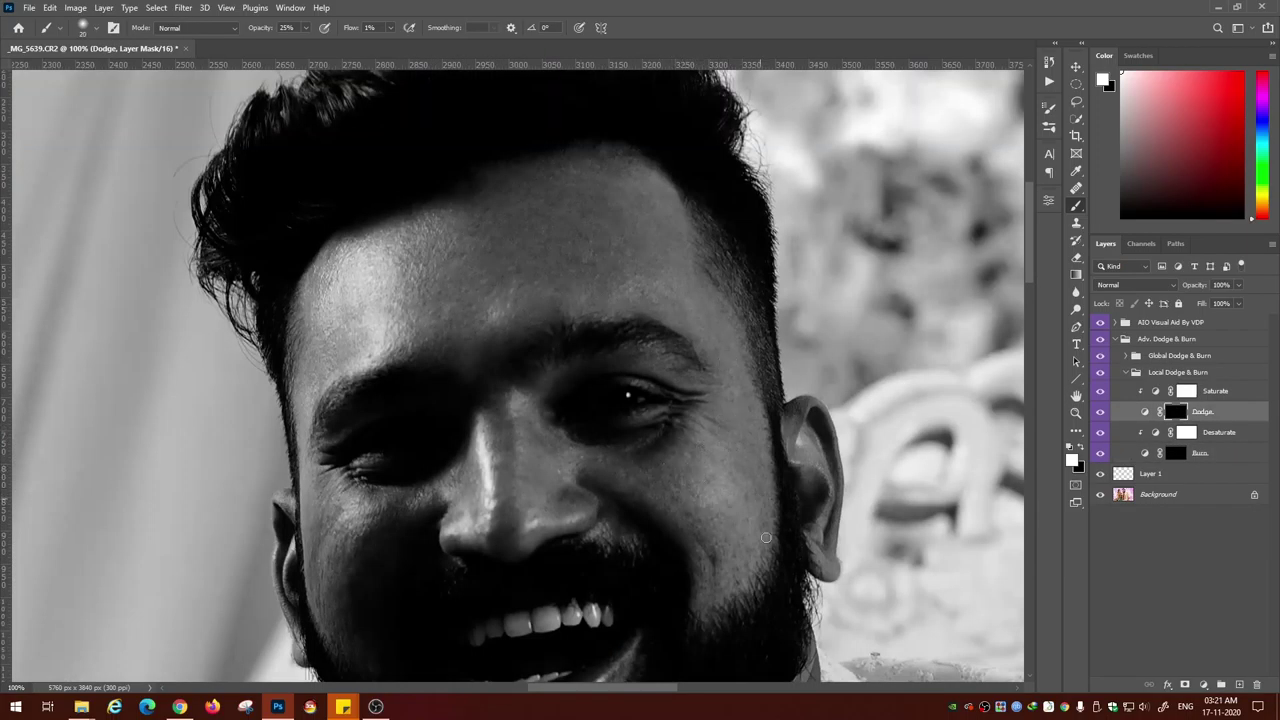
{"action": "key", "text": "bracketright"}
{"action": "key", "text": "bracketright"}
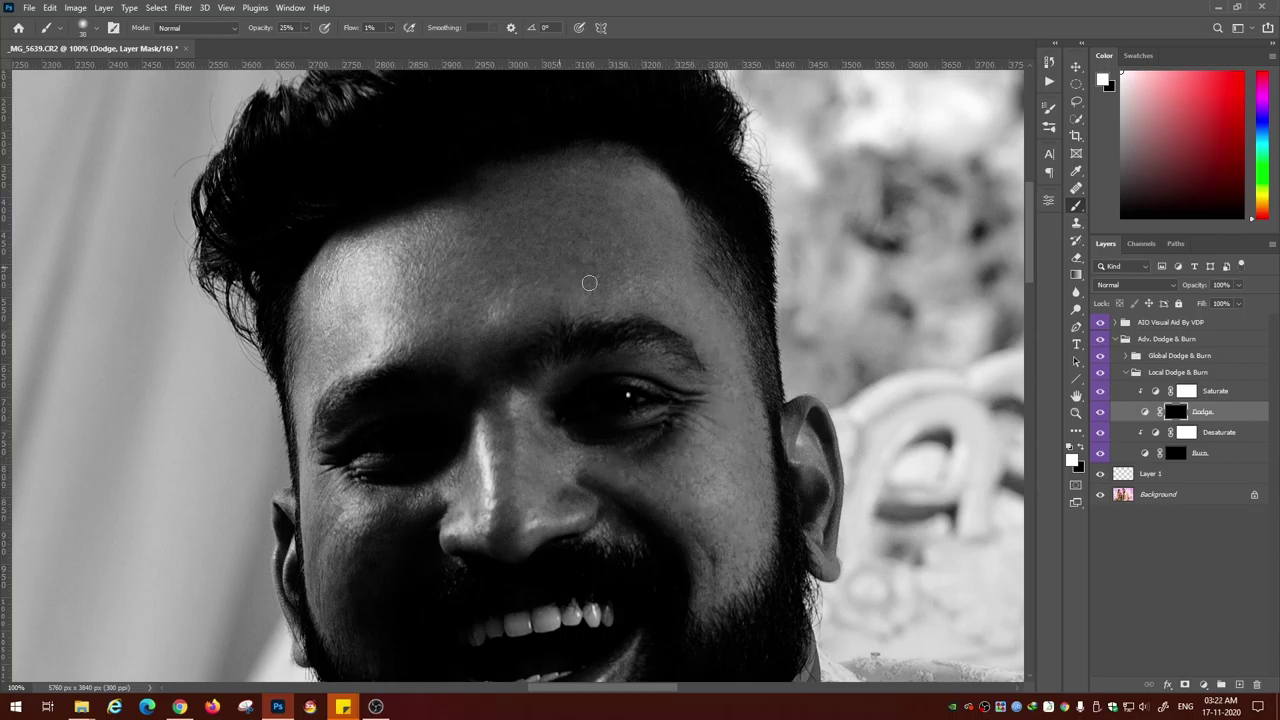
{"action": "scroll", "coordinate": [555, 374], "scroll_direction": "down", "scroll_amount": 3}
{"action": "scroll", "coordinate": [555, 374], "scroll_direction": "left", "scroll_amount": 1}
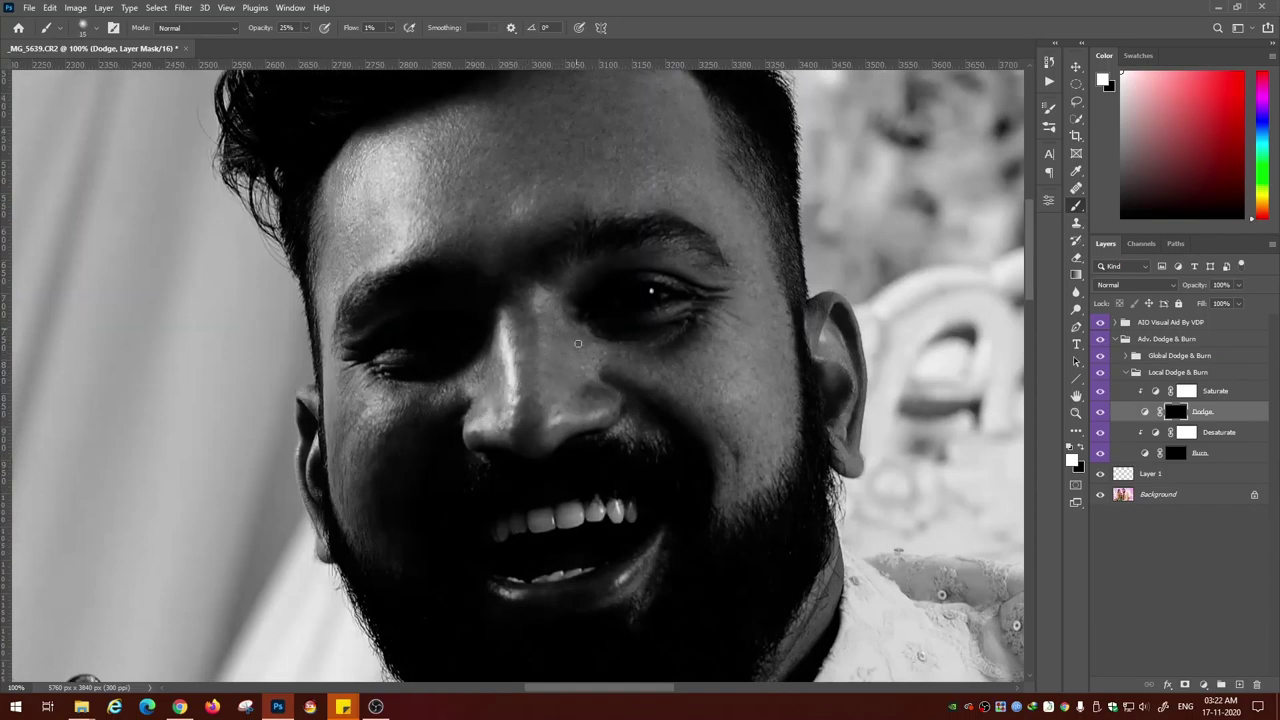
- Smooth the tones around the groom's nose and upper cheek with small-brush strokes on the Dodge and Burn masks
{"action": "key", "text": "bracketleft"}
{"action": "left_click_drag", "start_coordinate": [549, 358], "coordinate": [643, 308]}
{"action": "key", "text": "alt+bracketleft"}
{"action": "key", "text": "alt+bracketleft"}
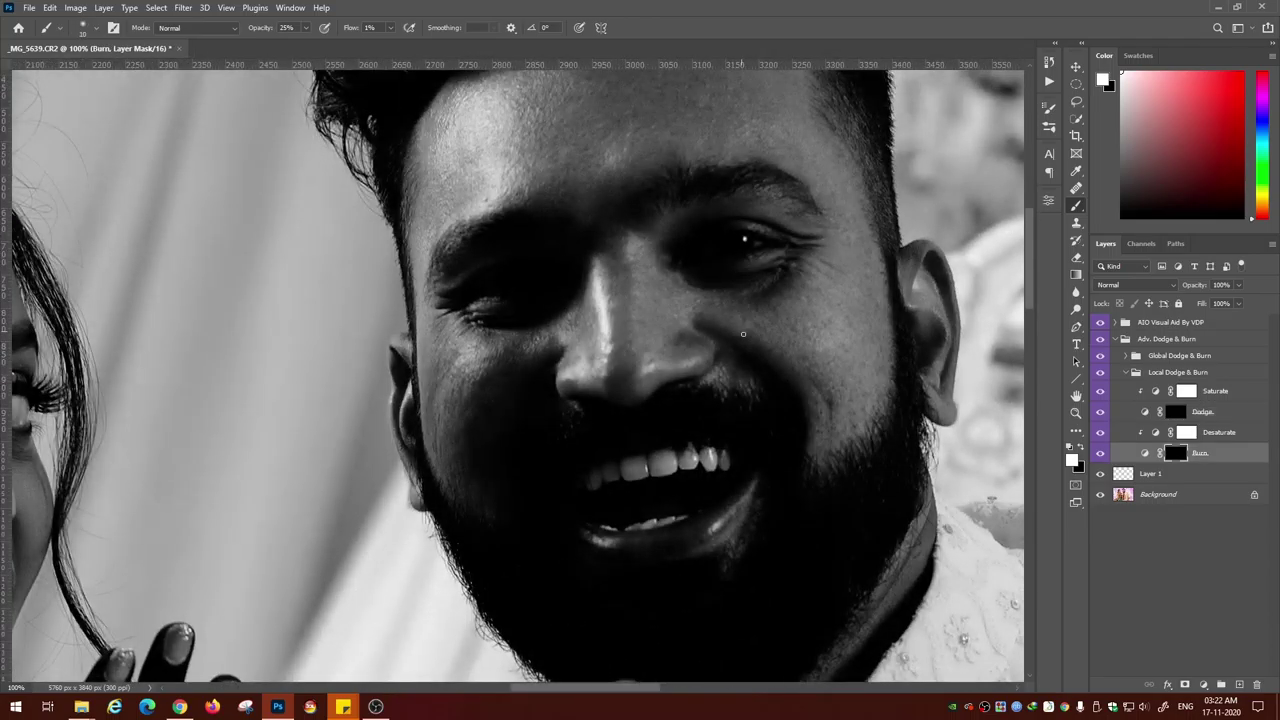
{"action": "key", "text": "alt+bracketright"}
{"action": "key", "text": "alt+bracketright"}
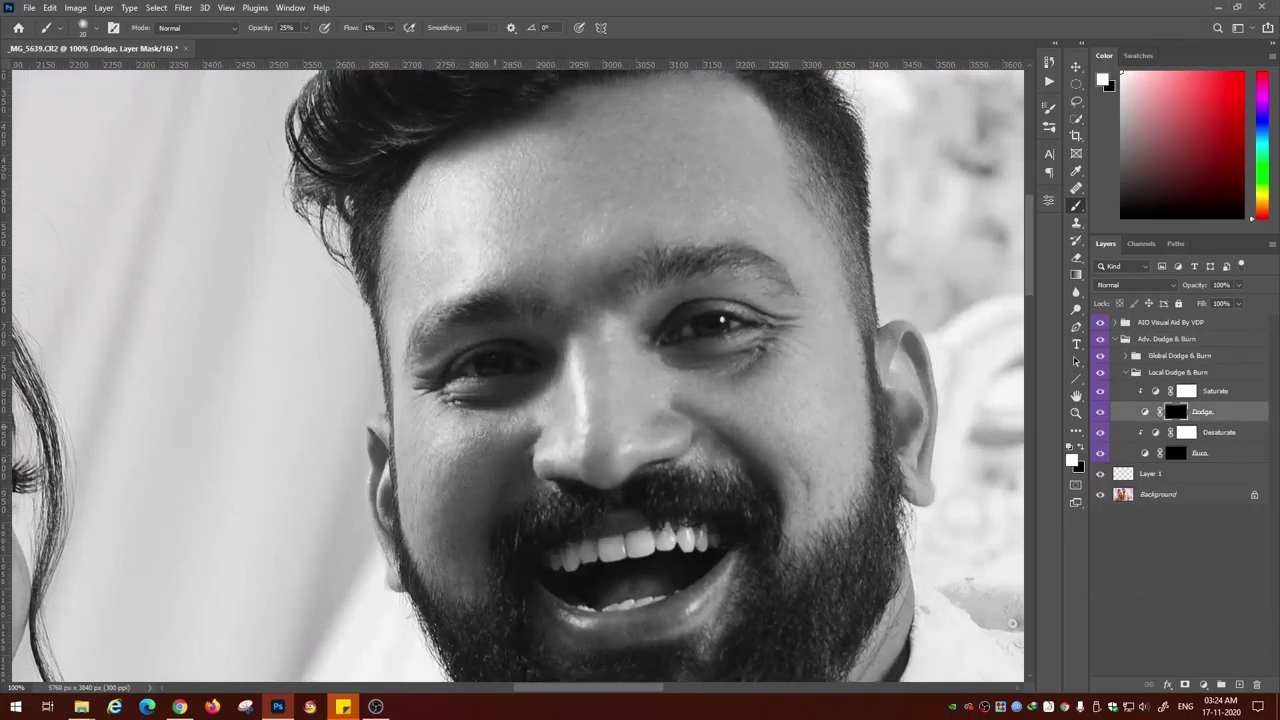
- Refine the remaining uneven tones on the groom's face, alternating between the Burn and Dodge masks with a smaller brush
{"action": "left_click", "coordinate": [1176, 453]}
{"action": "key", "text": "bracketleft"}
{"action": "left_click", "coordinate": [1187, 391]}
{"action": "left_click", "coordinate": [1176, 412]}
{"action": "left_click", "coordinate": [1176, 453]}
{"action": "key", "text": "bracketleft"}
{"action": "key", "text": "alt+bracketright"}
{"action": "key", "text": "alt+bracketright"}
- Switch the darkening layer in the AIO Visual Aid group back on and dodge the dark patches on the bride's forehead
{"action": "key", "text": "ctrl+minus"}
{"action": "left_click_drag", "start_coordinate": [230, 130], "coordinate": [502, 433]}
{"action": "key", "text": "ctrl+plus"}
{"action": "key", "text": "bracketright"}
{"action": "key", "text": "bracketright"}
{"action": "left_click", "coordinate": [1115, 322]}
{"action": "left_click", "coordinate": [1100, 411]}
{"action": "left_click", "coordinate": [1115, 322]}
{"action": "key", "text": "bracketleft"}
{"action": "key", "text": "bracketleft"}
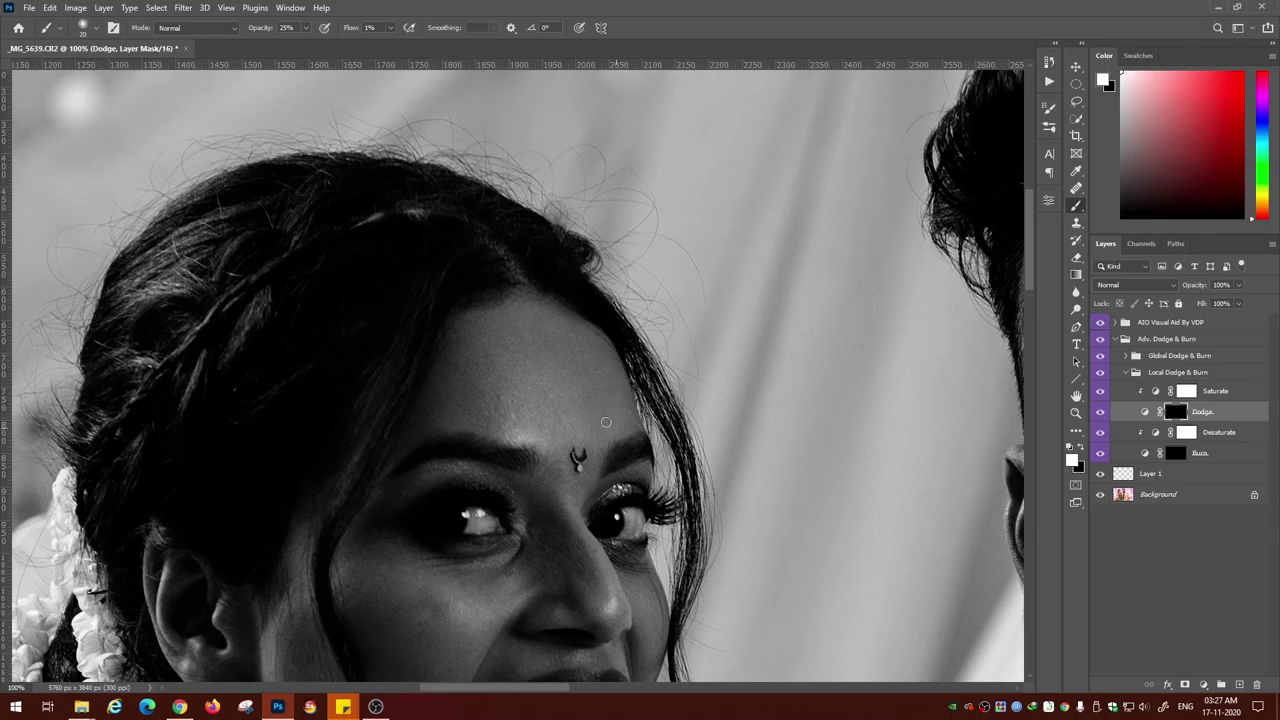
- Burn the bright spots on the bride's forehead above the bindi and dodge the dark patches on her cheek
{"action": "key", "text": "alt+bracketleft"}
{"action": "key", "text": "alt+bracketleft"}
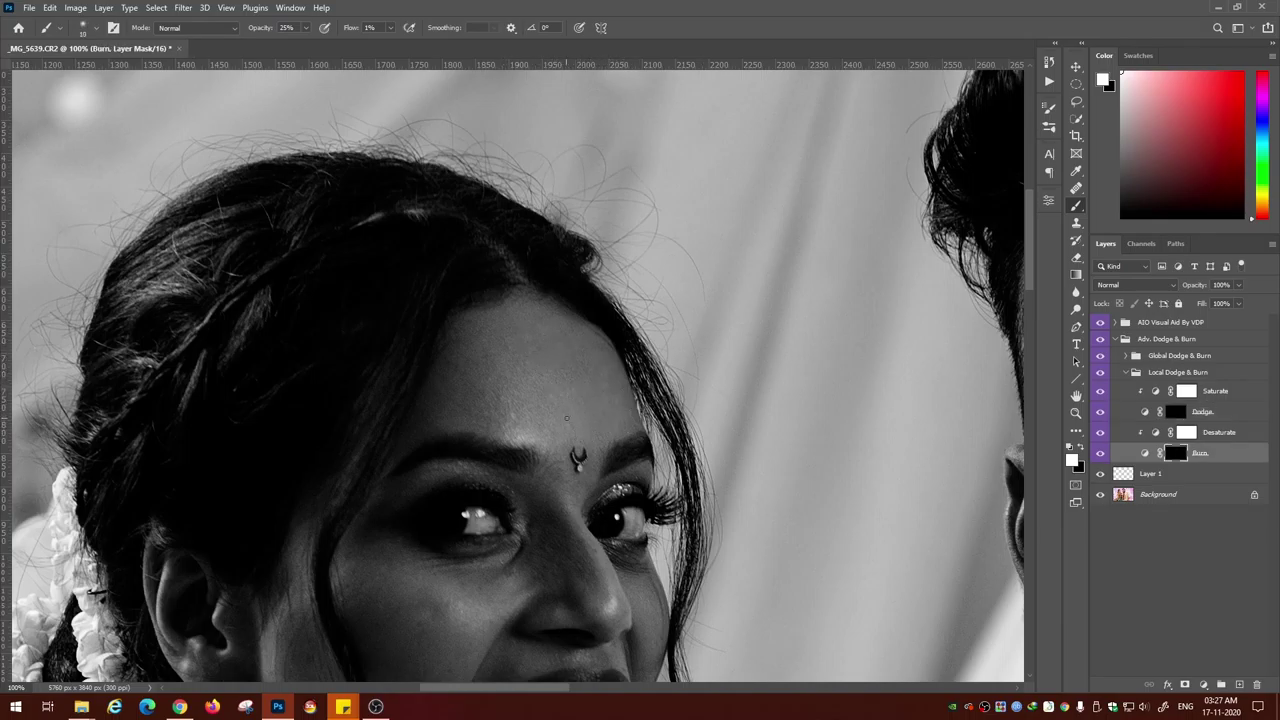
{"action": "scroll", "coordinate": [512, 418], "scroll_direction": "down", "scroll_amount": 3}
{"action": "key", "text": "alt+bracketright"}
{"action": "key", "text": "alt+bracketright"}
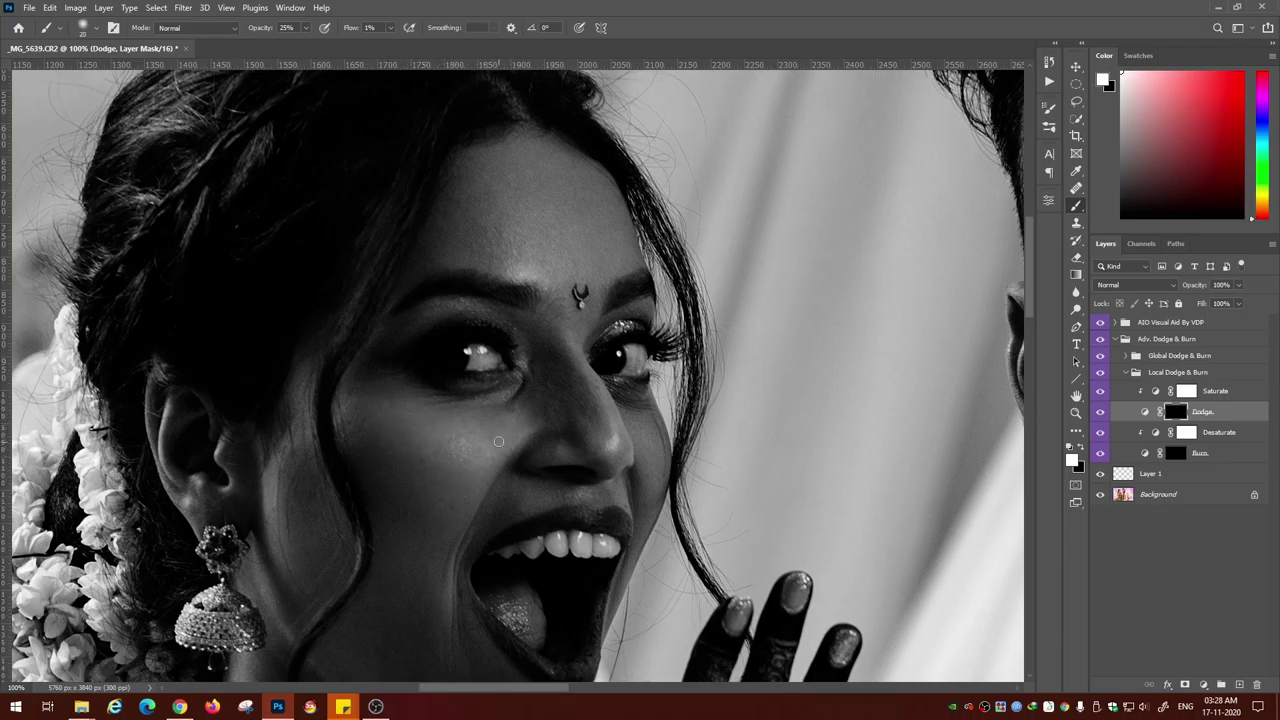
- Even out the tones on the bride's nose and under her eyes, alternating between the Burn and Dodge masks
{"action": "left_click", "coordinate": [1176, 453]}
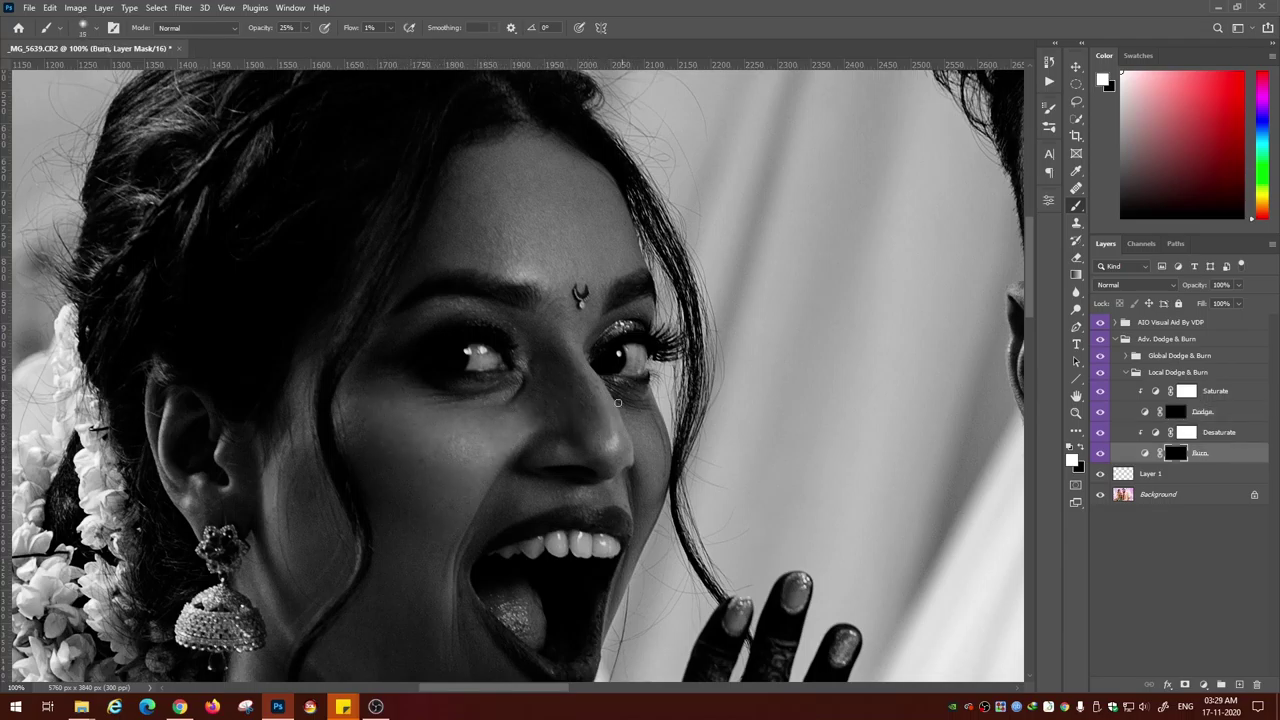
{"action": "key", "text": "alt+bracketright"}
{"action": "key", "text": "alt+bracketright"}
{"action": "key", "text": "alt+bracketleft"}
{"action": "key", "text": "alt+bracketleft"}
{"action": "key", "text": "ctrl+plus"}
{"action": "key", "text": "alt+bracketright"}
{"action": "key", "text": "alt+bracketright"}
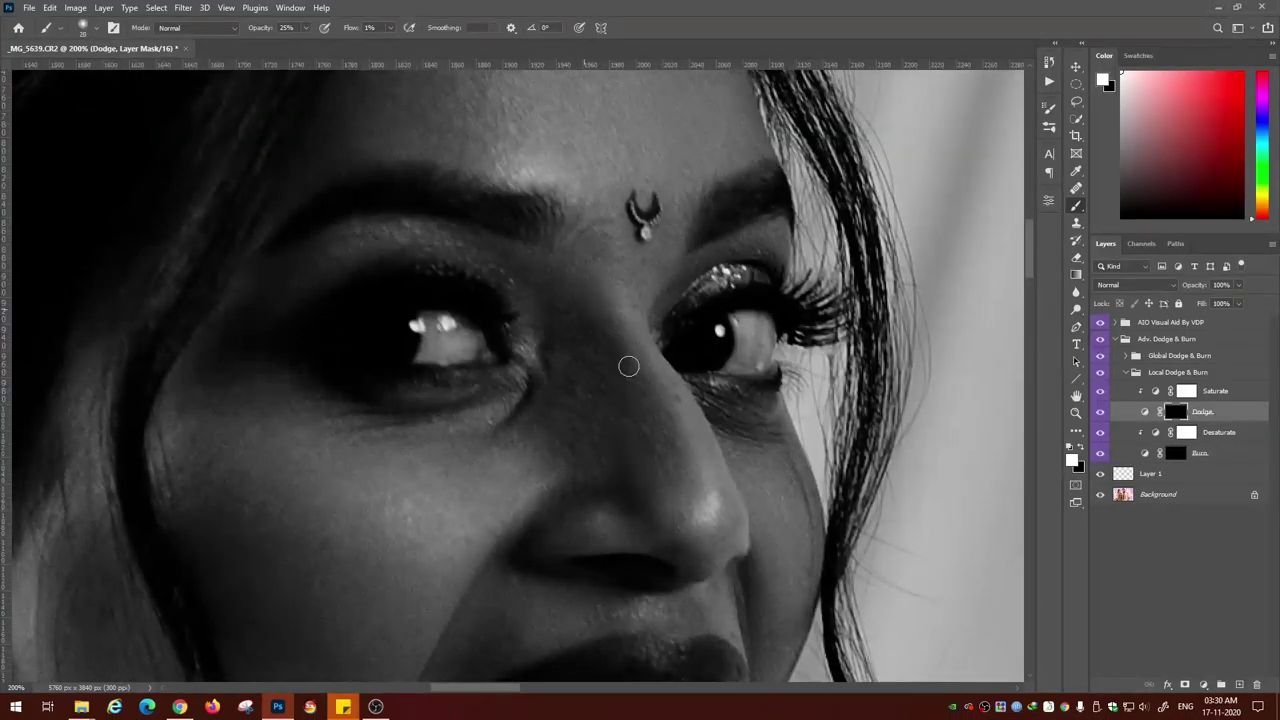
- Dodge the dark patches on the bride's cheek and burn the bright skin beside her loose hair strand
{"action": "left_click_drag", "start_coordinate": [405, 556], "coordinate": [520, 366]}
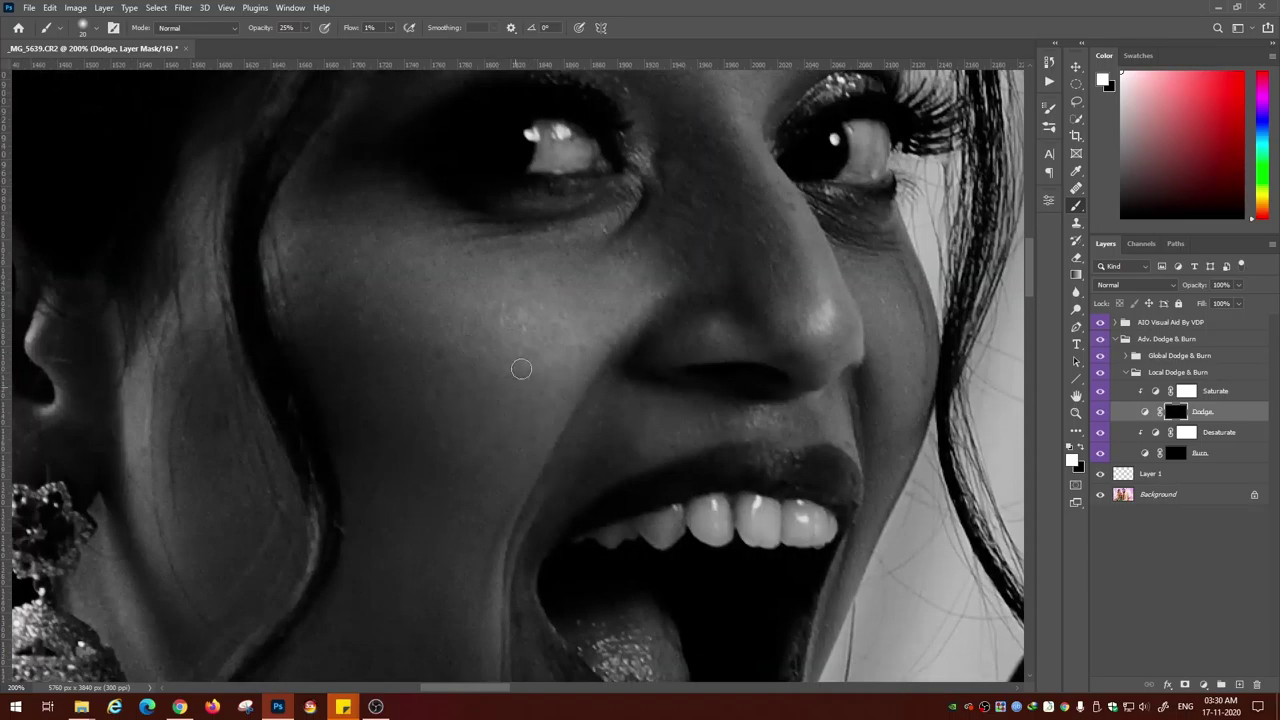
{"action": "key", "text": "alt+bracketleft"}
{"action": "key", "text": "alt+bracketleft"}
{"action": "key", "text": "bracketright"}
{"action": "key", "text": "bracketleft"}
{"action": "key", "text": "bracketleft"}
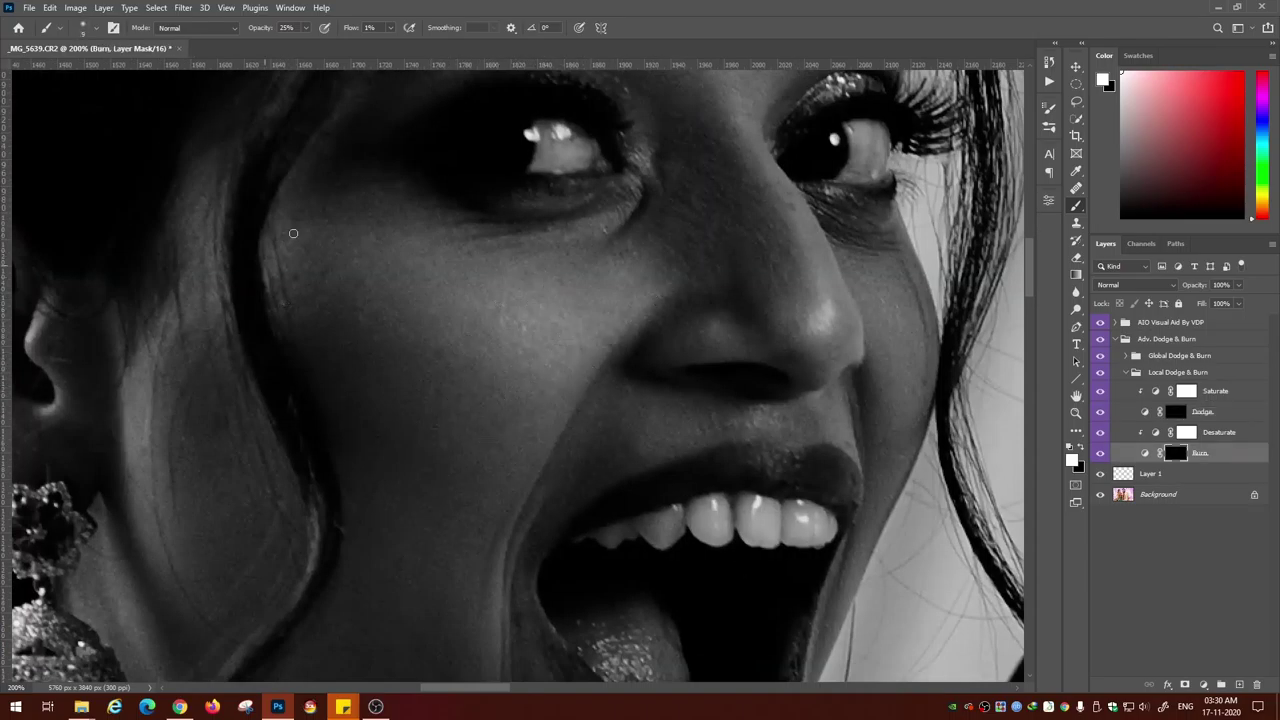
{"action": "key", "text": "bracketright"}
{"action": "key", "text": "bracketright"}
{"action": "key", "text": "bracketright"}
- Paint on the Dodge mask to lift the dark patches along the bride's lower cheek, jaw and chin
{"action": "scroll", "coordinate": [700, 229], "scroll_direction": "down", "scroll_amount": 3}
{"action": "key", "text": "alt+bracketright"}
{"action": "key", "text": "alt+bracketright"}
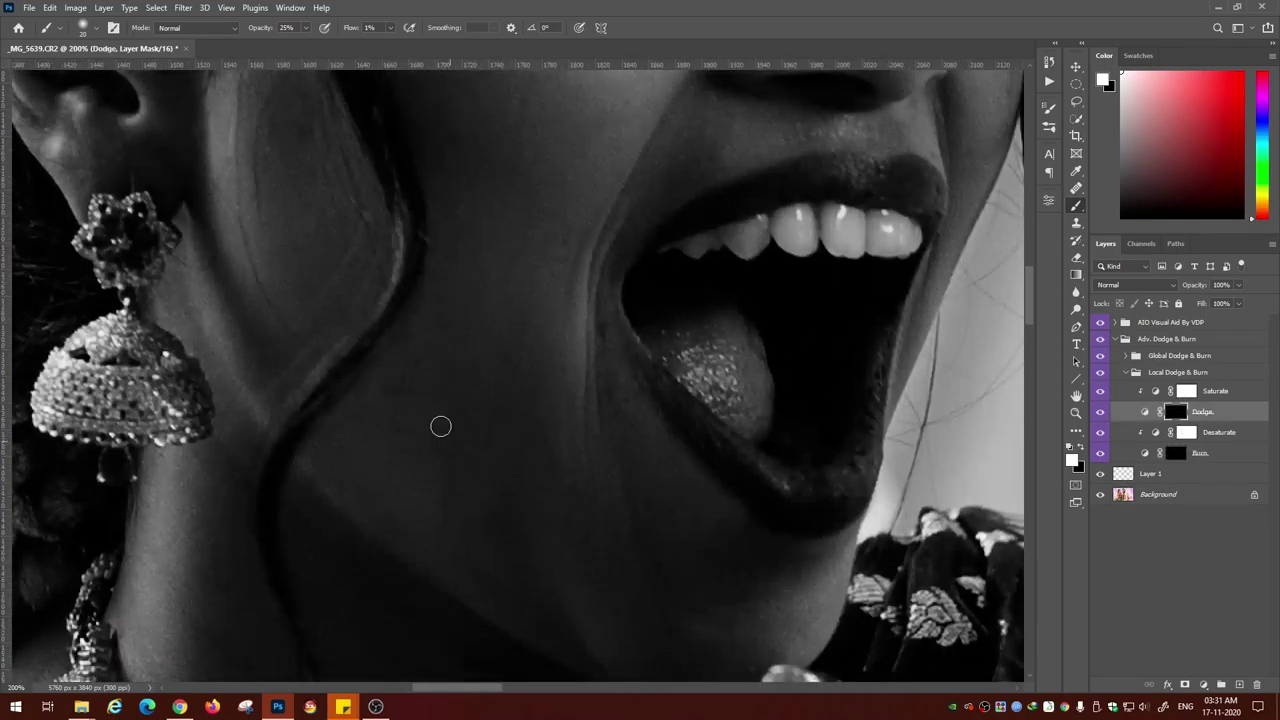
{"action": "scroll", "coordinate": [560, 437], "scroll_direction": "down", "scroll_amount": 3}
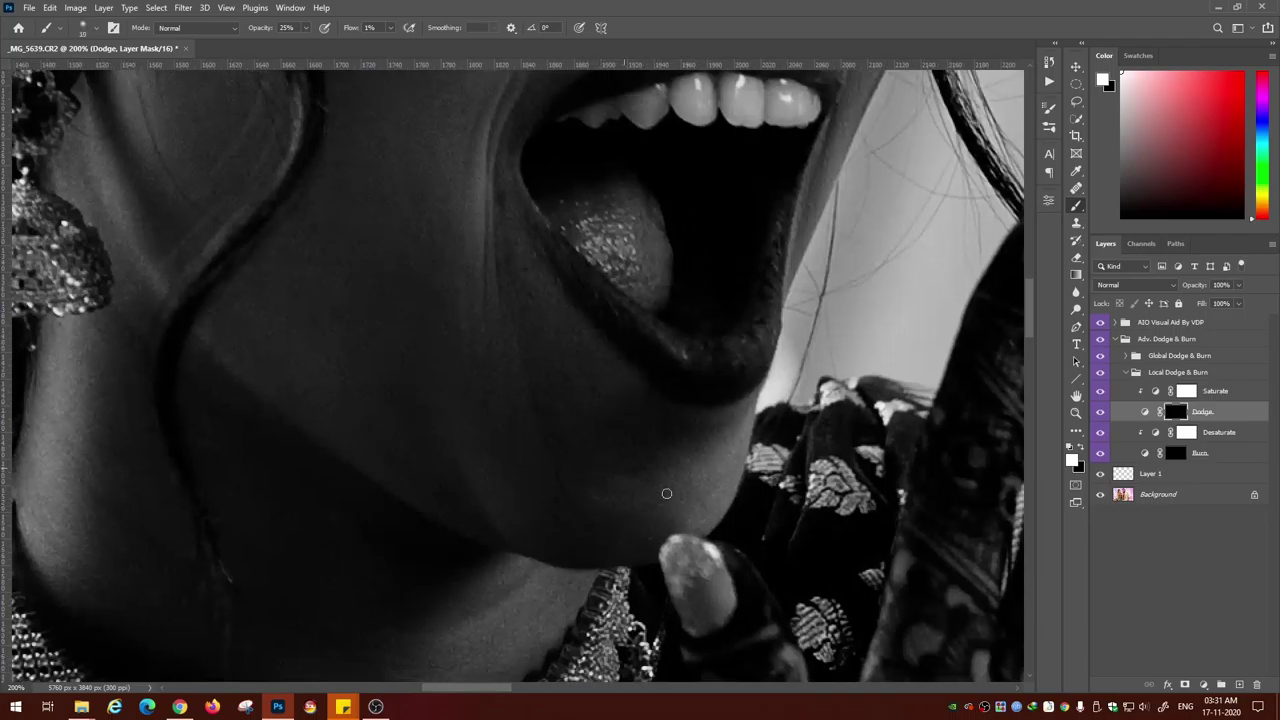
{"action": "scroll", "coordinate": [650, 470], "scroll_direction": "up", "scroll_amount": 3}
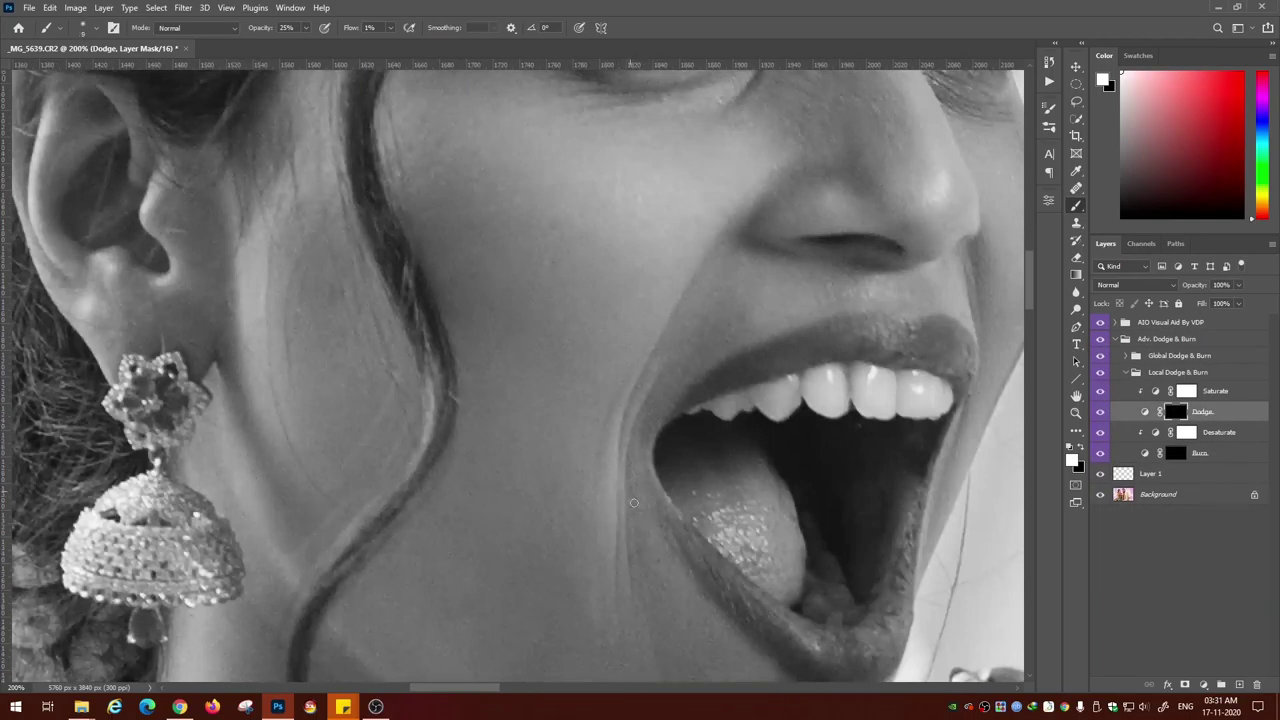
- Burn the bright skin between the bride's eye and eyebrow and dodge the dark areas of her forehead near the hairline
{"action": "scroll", "coordinate": [839, 292], "scroll_direction": "up", "scroll_amount": 5}
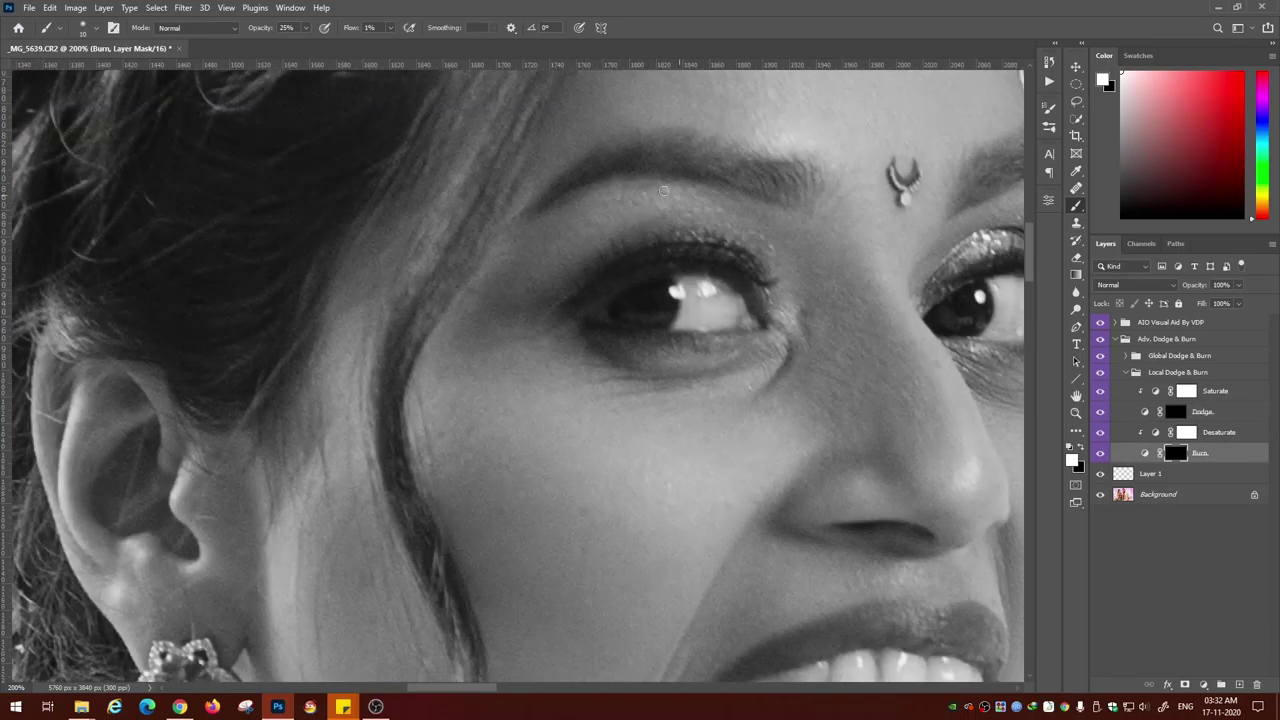
{"action": "scroll", "coordinate": [640, 190], "scroll_direction": "up", "scroll_amount": 4}
{"action": "scroll", "coordinate": [640, 190], "scroll_direction": "right", "scroll_amount": 1}
{"action": "key", "text": "alt+bracketright"}
{"action": "key", "text": "alt+bracketright"}
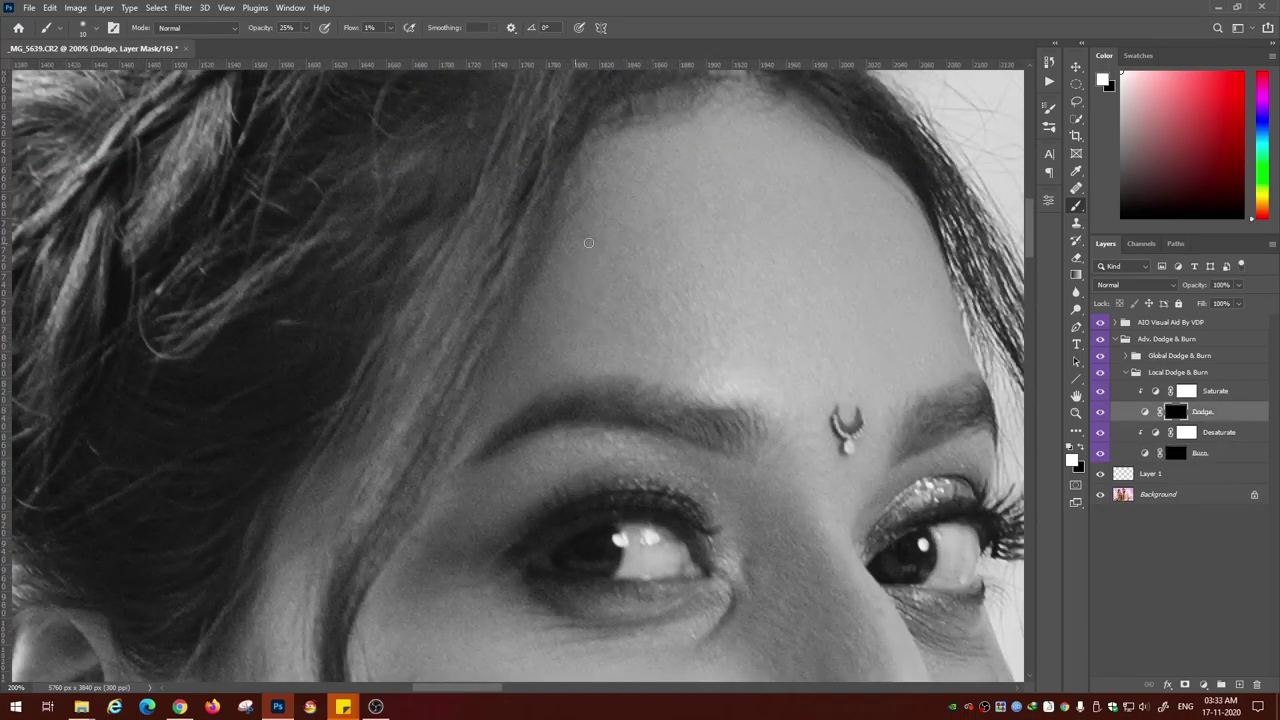
- Even out the tones on the bride's neck below the jawline with strokes on the Dodge and Burn masks
{"action": "scroll", "coordinate": [692, 322], "scroll_direction": "down", "scroll_amount": 8}
{"action": "scroll", "coordinate": [474, 445], "scroll_direction": "left", "scroll_amount": 2}
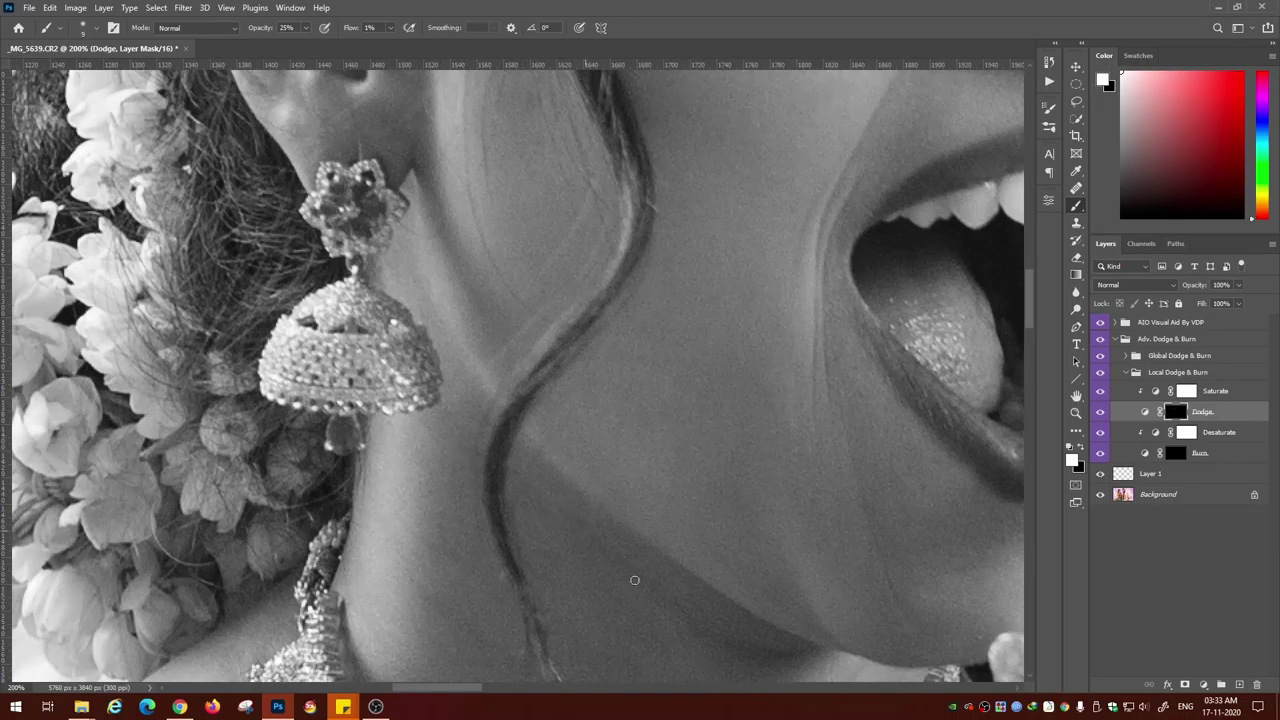
{"action": "scroll", "coordinate": [575, 516], "scroll_direction": "down", "scroll_amount": 2}
{"action": "scroll", "coordinate": [575, 516], "scroll_direction": "right", "scroll_amount": 2}
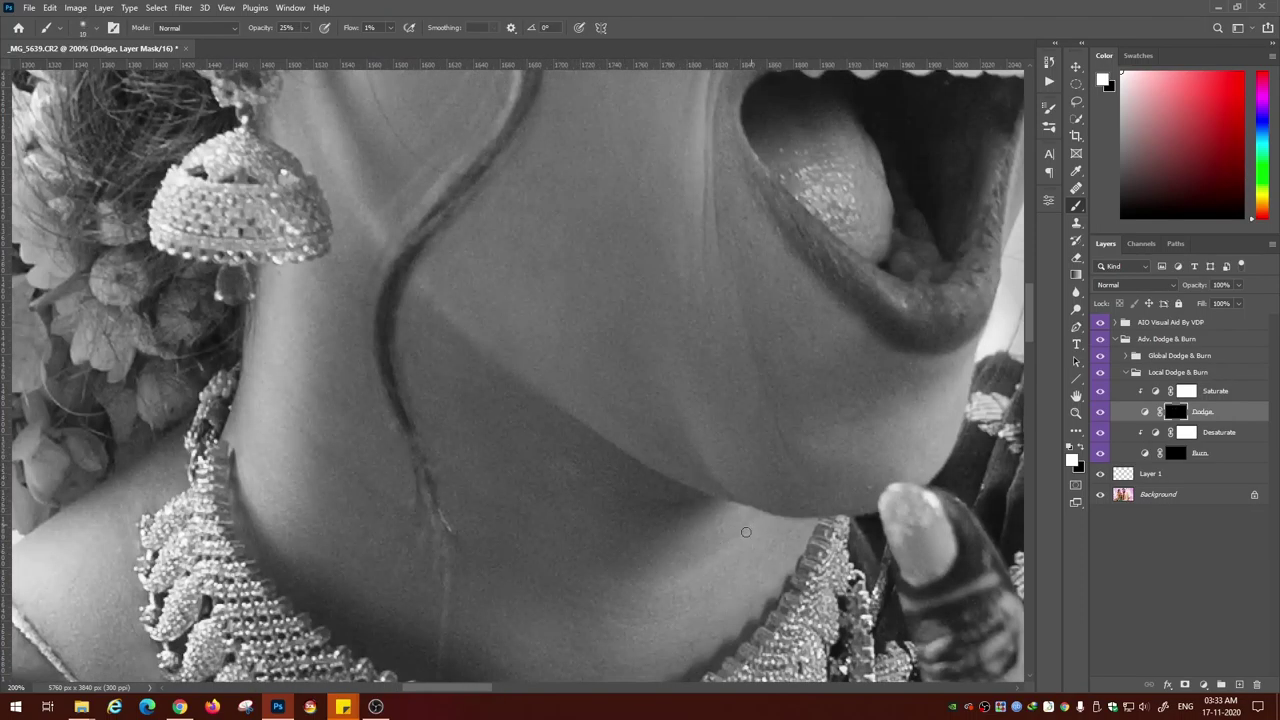
{"action": "key", "text": "alt+bracketleft"}
{"action": "key", "text": "alt+bracketleft"}
{"action": "key", "text": "alt+bracketright"}
{"action": "key", "text": "alt+bracketright"}
- Burn the bright areas of the bride's lower face and neck and dodge the dark skin beside her mouth
{"action": "left_click", "coordinate": [1172, 455]}
{"action": "key", "text": "ctrl+minus"}
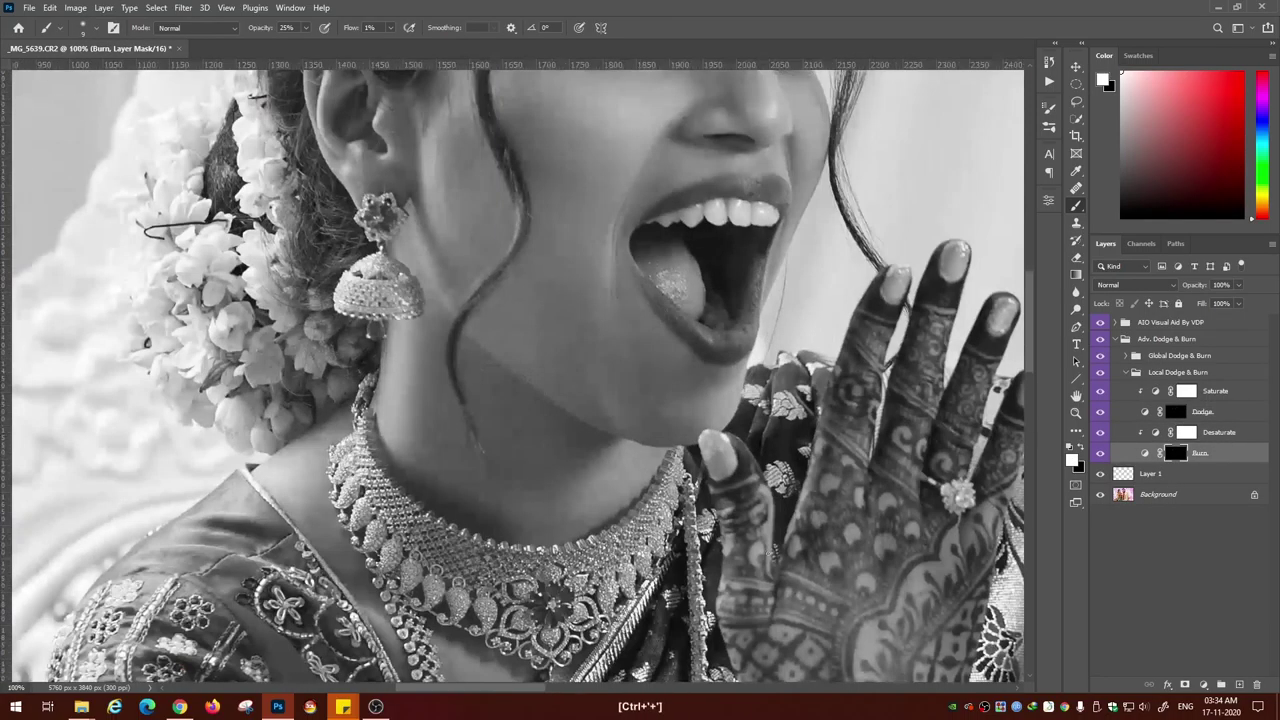
{"action": "key", "text": "alt+bracketright"}
{"action": "key", "text": "alt+bracketright"}
{"action": "key", "text": "bracketleft"}
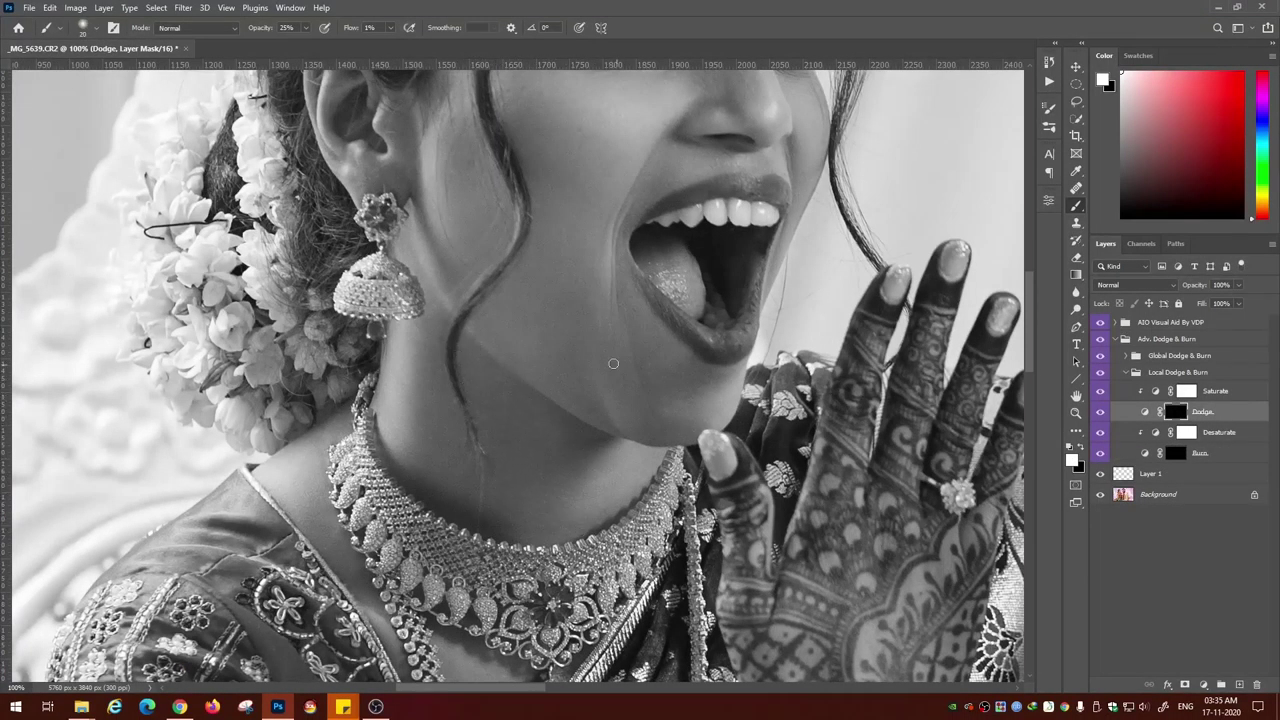
- Burn the faint light streaks on the bride's neck below the loose hair strand
{"action": "key", "text": "alt+bracketleft"}
{"action": "key", "text": "alt+bracketleft"}
{"action": "key", "text": "bracketleft"}
{"action": "key", "text": "ctrl+plus"}
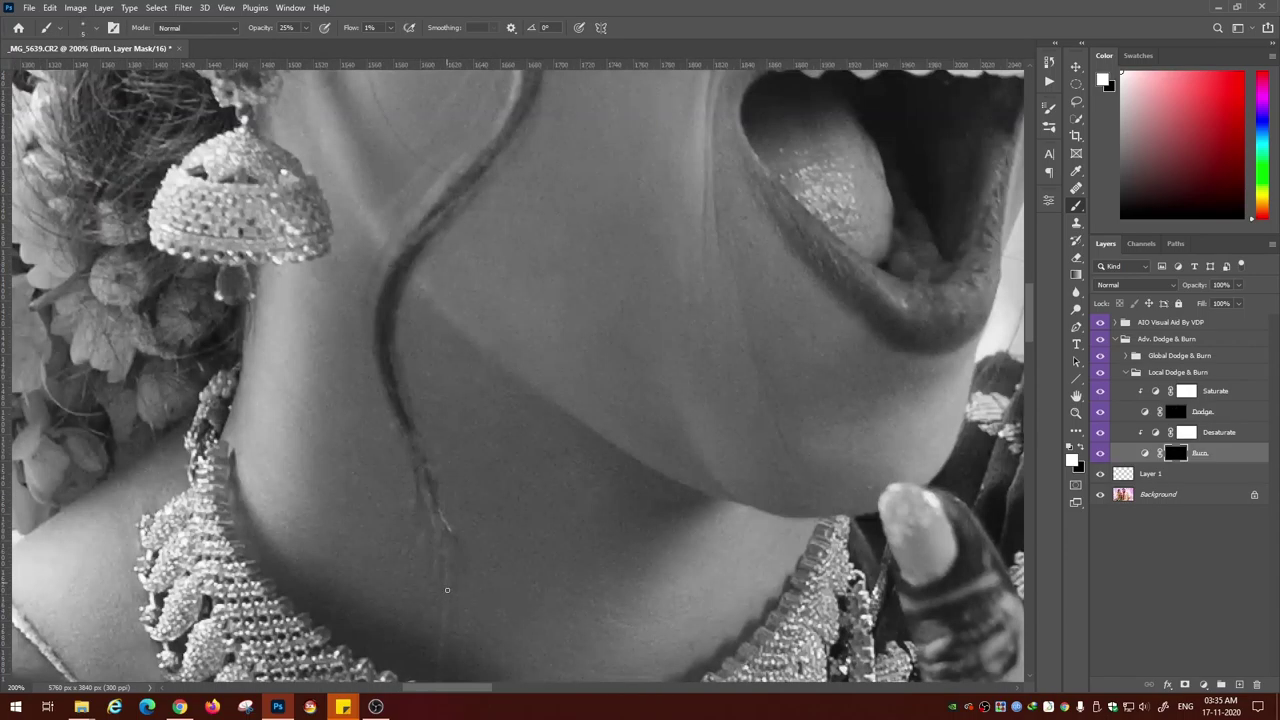
{"action": "scroll", "coordinate": [452, 578], "scroll_direction": "down", "scroll_amount": 3}
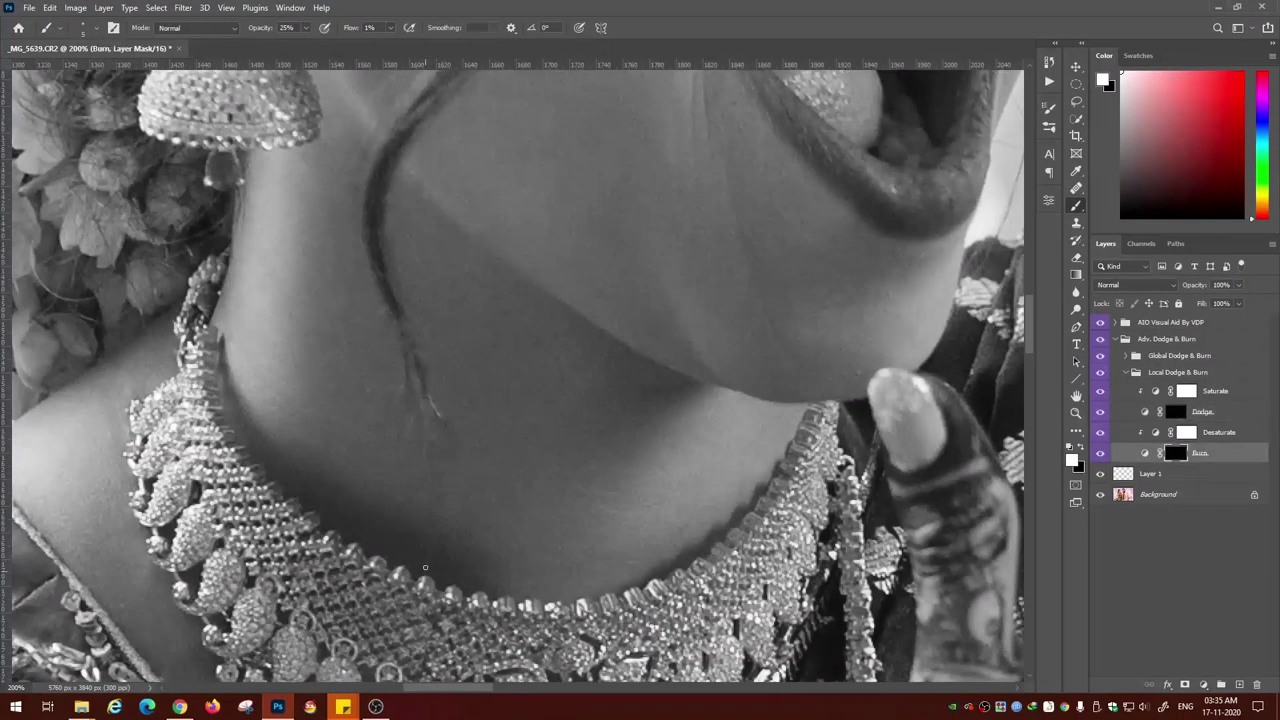
- Paint on the Burn mask to darken the uneven bright skin of the bride's neck along the hair strand
{"action": "key", "text": "bracketright"}
{"action": "key", "text": "bracketright"}
{"action": "key", "text": "bracketright"}
{"action": "key", "text": "bracketright"}
{"action": "key", "text": "bracketleft"}
{"action": "key", "text": "bracketleft"}
{"action": "key", "text": "bracketleft"}
{"action": "key", "text": "bracketleft"}
{"action": "left_click_drag", "start_coordinate": [422, 250], "coordinate": [458, 310]}
{"action": "key", "text": "bracketright"}
{"action": "key", "text": "bracketright"}
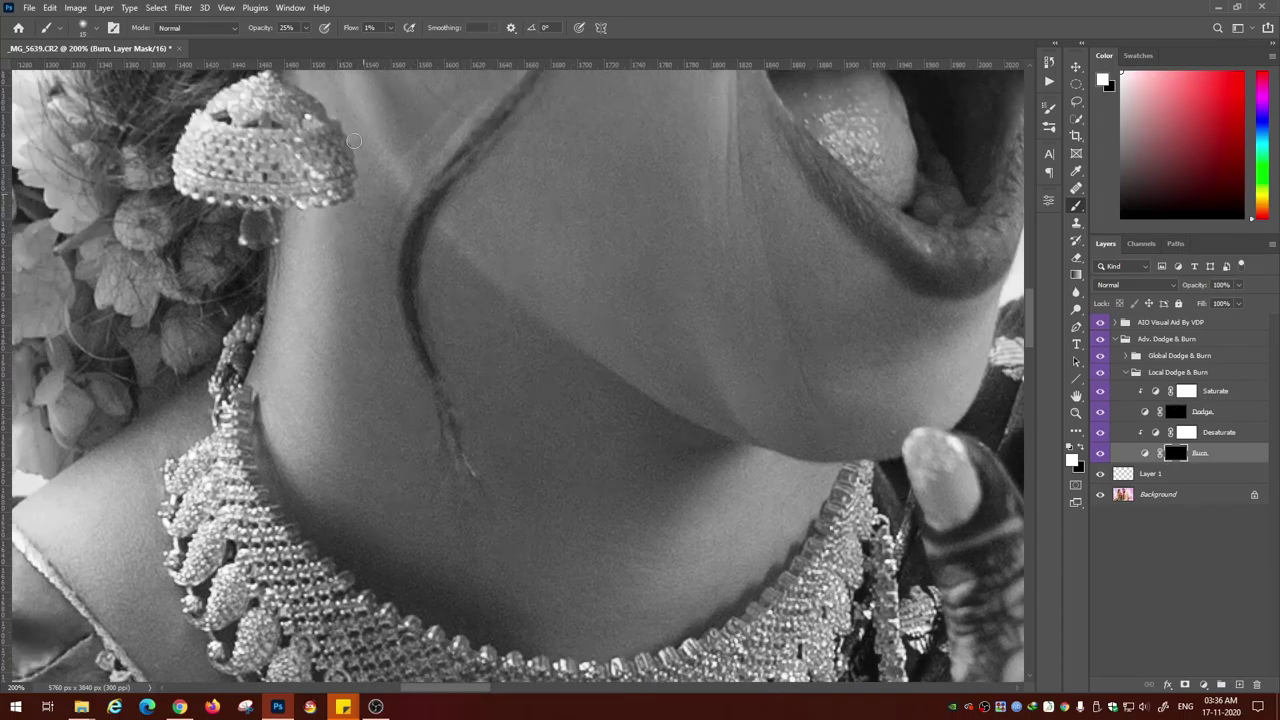
- Dodge the dark patches on the bride's lower cheek between the hair strand and her mouth
{"action": "mouse_move", "coordinate": [623, 224]}
{"action": "left_mouse_down"}
{"action": "mouse_move", "coordinate": [329, 289]}
{"action": "mouse_move", "coordinate": [303, 261]}
{"action": "left_mouse_up"}
{"action": "key", "text": "alt+bracketright"}
{"action": "key", "text": "alt+bracketright"}
{"action": "key", "text": "alt+bracketright"}
{"action": "key", "text": "alt+bracketleft"}
{"action": "key", "text": "bracketleft"}
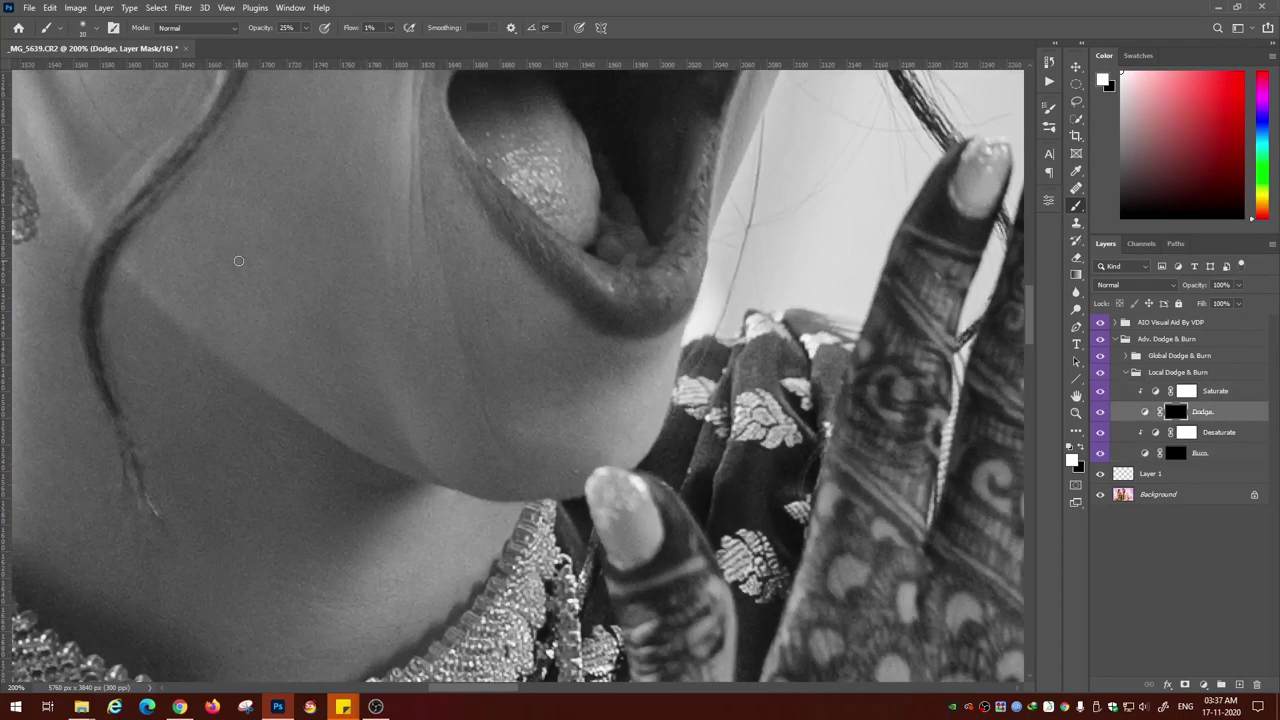
{"action": "key", "text": "bracketright"}
{"action": "key", "text": "bracketleft"}
- Dodge the dark patches on the bride's upper cheek below her eye
{"action": "key", "text": "ctrl+minus"}
{"action": "left_click_drag", "start_coordinate": [322, 282], "coordinate": [369, 508]}
{"action": "key", "text": "bracketright"}
{"action": "key", "text": "bracketright"}
{"action": "key", "text": "bracketright"}
{"action": "left_click", "coordinate": [1176, 453]}
{"action": "left_click", "coordinate": [1176, 412]}
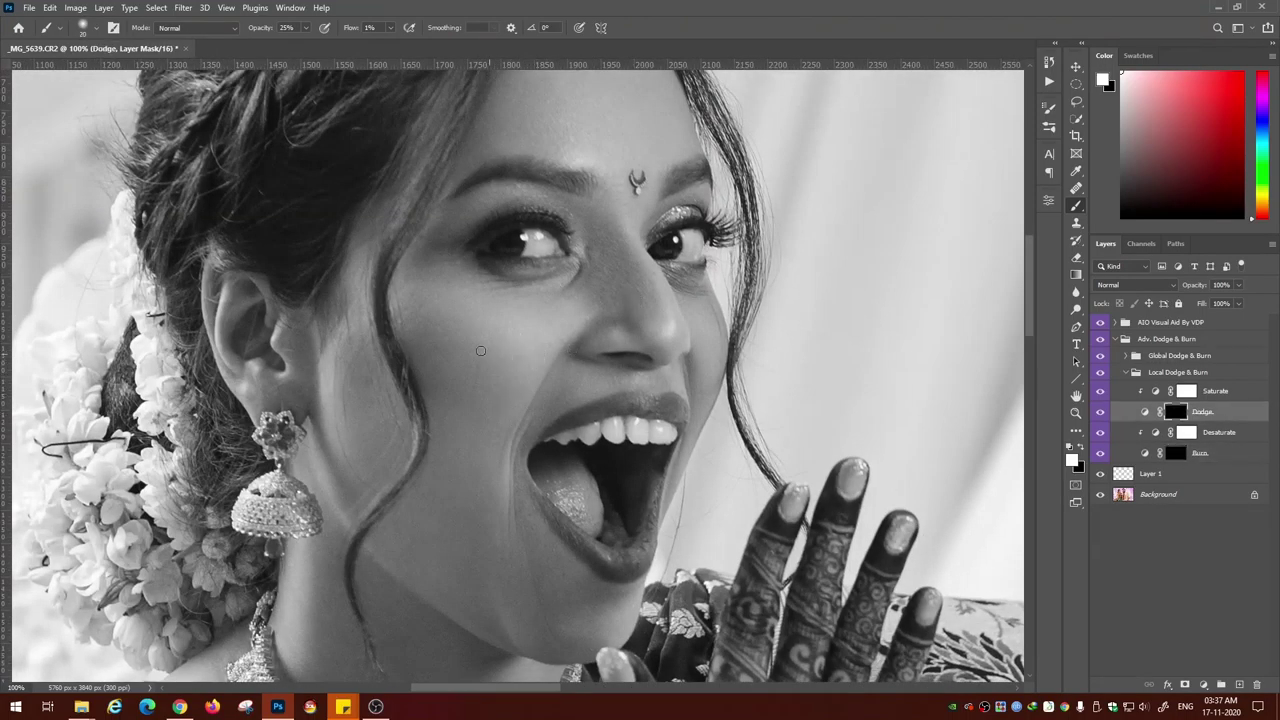
- Burn the bright spots on the bride's cheek and dodge the dark skin beside her nose
{"action": "key", "text": "alt+bracketleft"}
{"action": "key", "text": "alt+bracketleft"}
{"action": "key", "text": "bracketleft"}
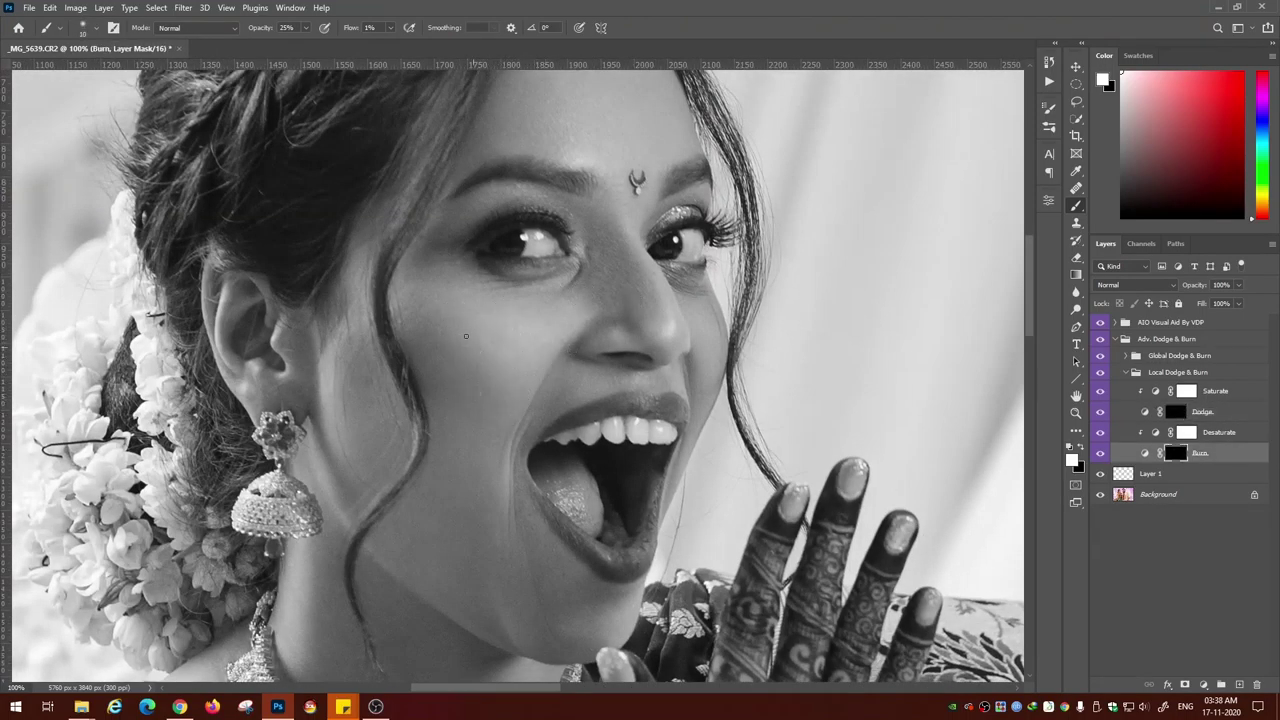
{"action": "key", "text": "bracketright"}
{"action": "key", "text": "bracketright"}
{"action": "key", "text": "alt+bracketright"}
{"action": "key", "text": "alt+bracketright"}
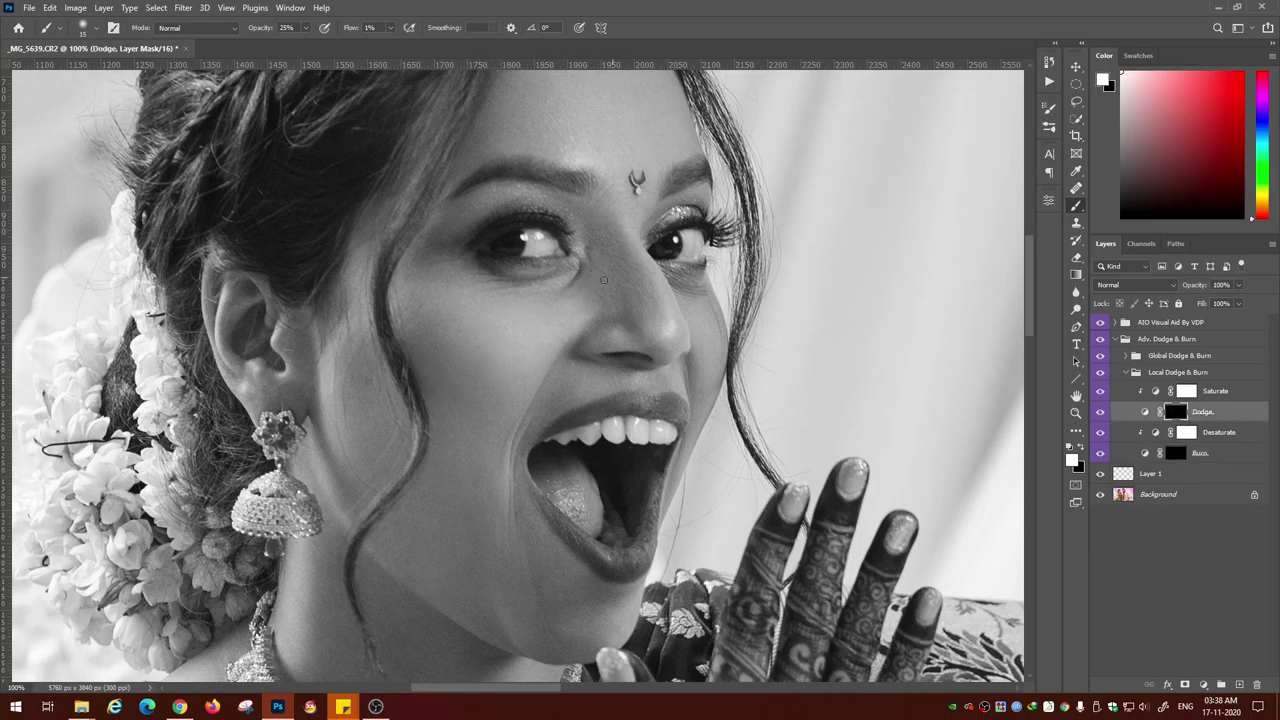
- Dodge and burn the skin of the bride's bent arm between the sleeve border and the forearm
{"action": "key", "text": "h"}
{"action": "left_click_drag", "start_coordinate": [627, 157], "coordinate": [294, 499]}
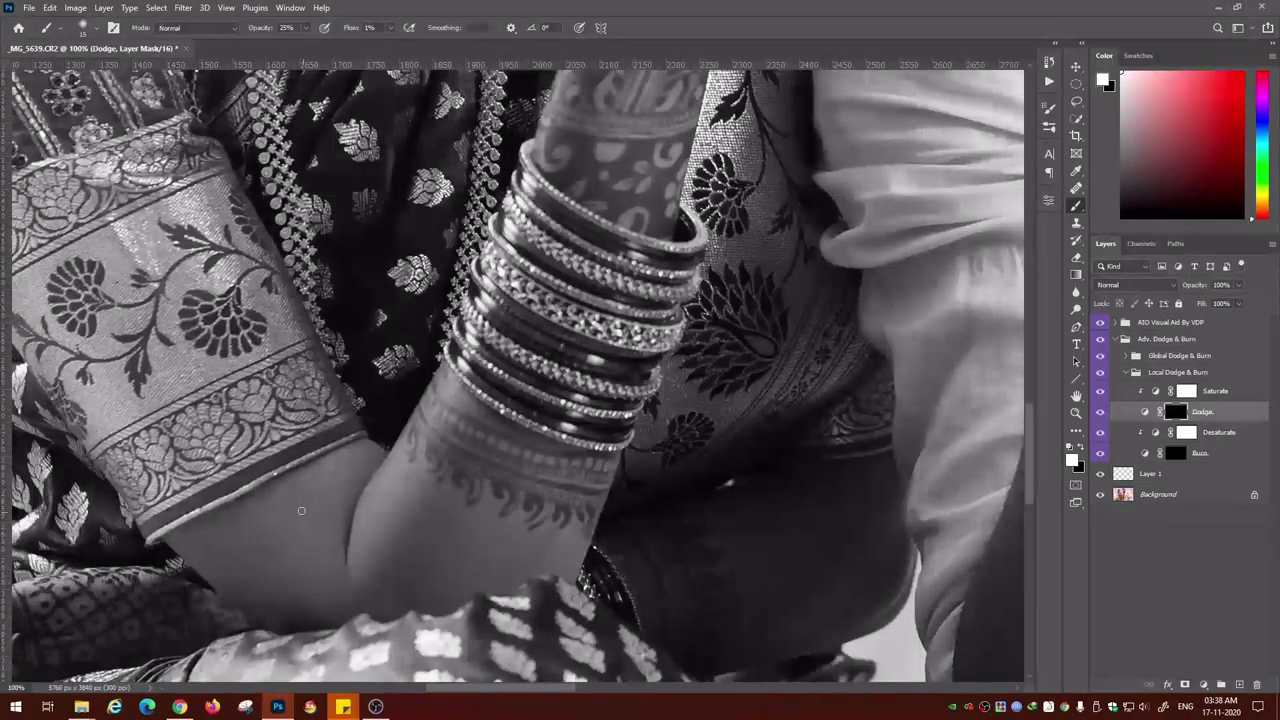
{"action": "key", "text": "bracketright"}
{"action": "key", "text": "bracketright"}
{"action": "key", "text": "bracketleft"}
{"action": "key", "text": "bracketleft"}
{"action": "key", "text": "bracketright"}
{"action": "key", "text": "bracketright"}
{"action": "key", "text": "bracketright"}
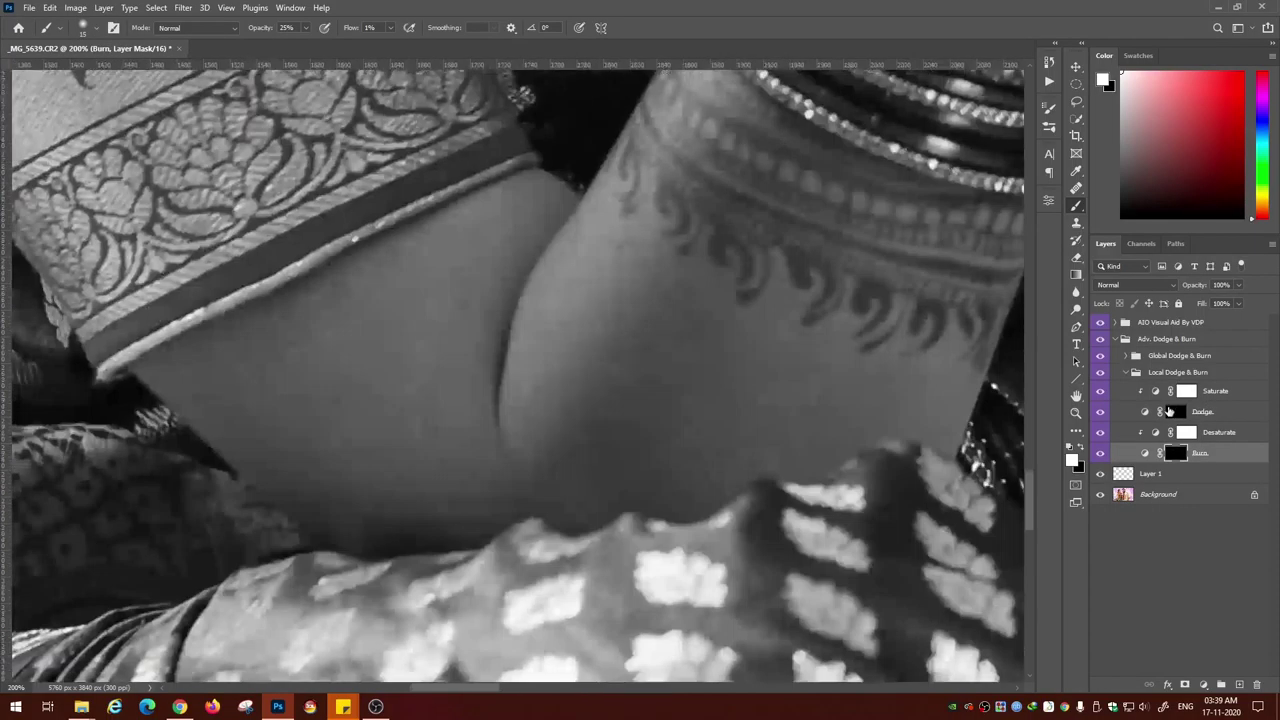
- Even out the bride's forearm below the henna pattern with strokes on the Dodge and Burn masks
{"action": "scroll", "coordinate": [341, 586], "scroll_direction": "up", "scroll_amount": 1}
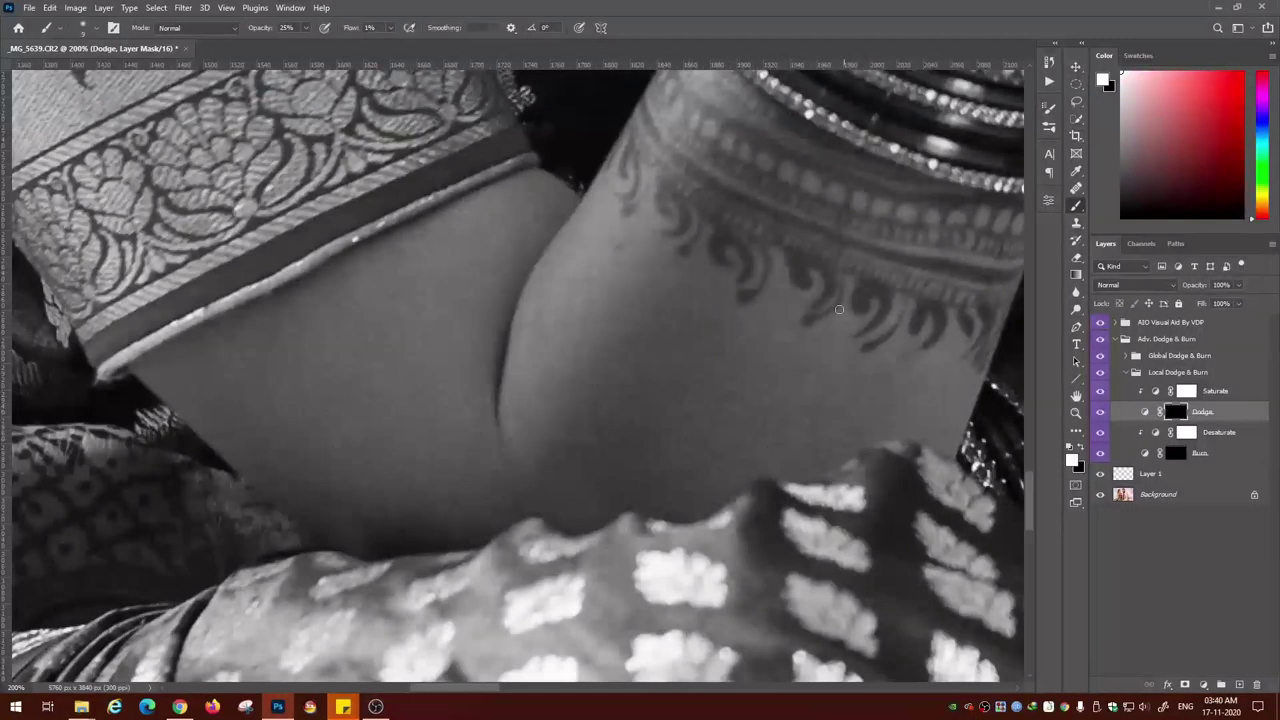
{"action": "key", "text": "alt+bracketleft"}
{"action": "key", "text": "alt+bracketleft"}
{"action": "key", "text": "alt+bracketright"}
{"action": "key", "text": "alt+bracketright"}
- Paint on the Dodge mask to lift the dark patches on the groom's raised forearm near the elbow
{"action": "key", "text": "ctrl+minus"}
{"action": "key", "text": "ctrl+minus"}
{"action": "left_click_drag", "start_coordinate": [800, 110], "coordinate": [429, 417]}
{"action": "left_click_drag", "start_coordinate": [619, 620], "coordinate": [571, 334]}
{"action": "key", "text": "ctrl+plus"}
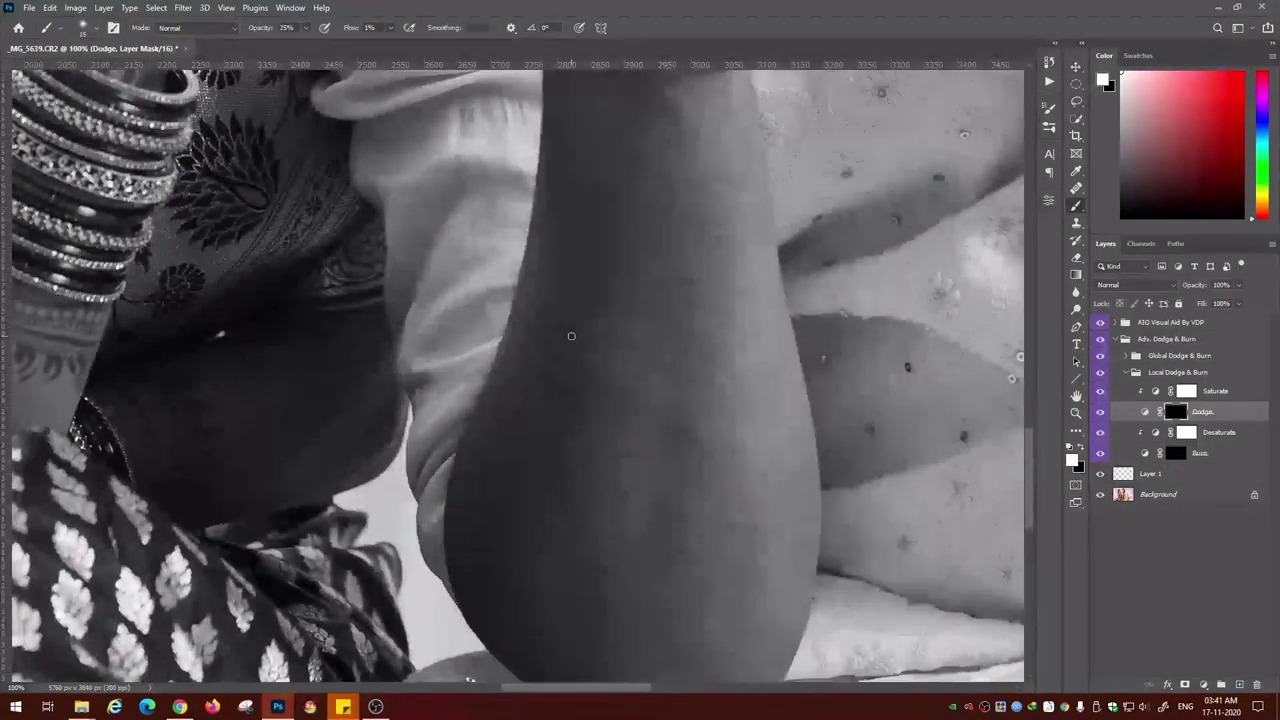
{"action": "key", "text": "bracketright"}
{"action": "key", "text": "bracketright"}
{"action": "key", "text": "bracketright"}
{"action": "scroll", "coordinate": [600, 320], "scroll_direction": "down", "scroll_amount": 3}
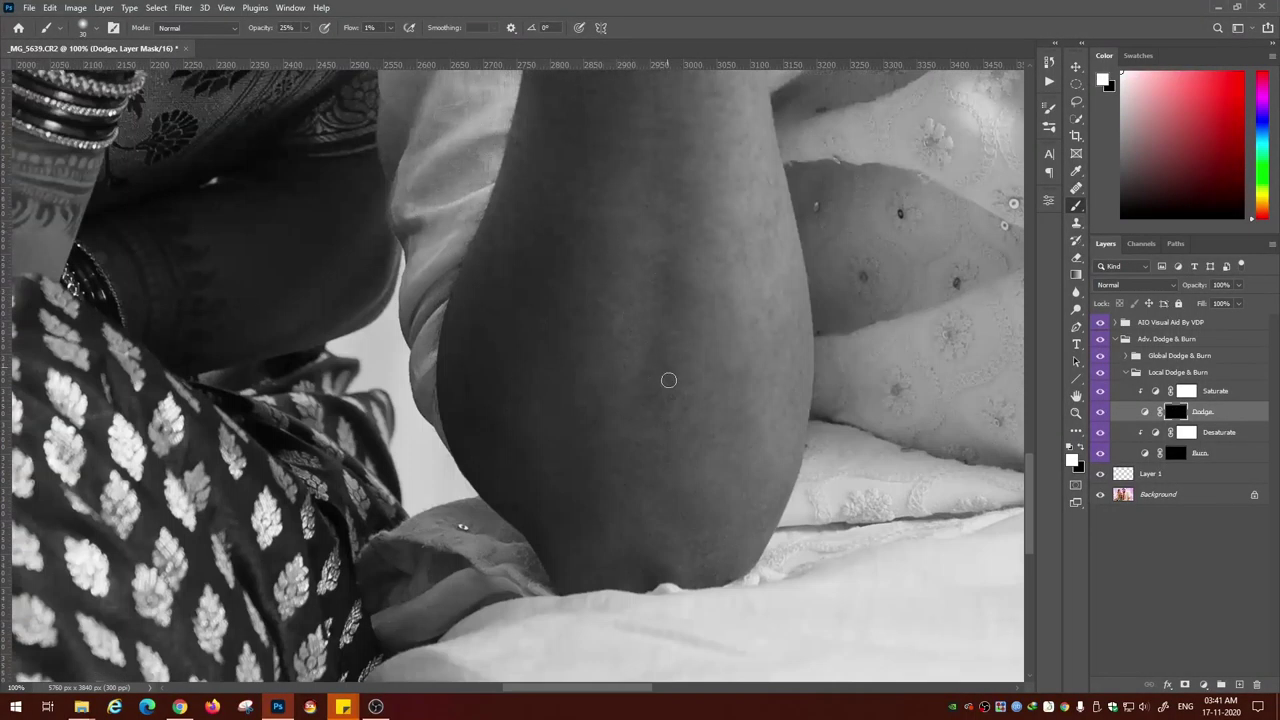
- Burn the bright skin along the outer side of the groom's forearm and dodge the dark patches in its middle
{"action": "key", "text": "alt+bracketleft"}
{"action": "key", "text": "alt+bracketleft"}
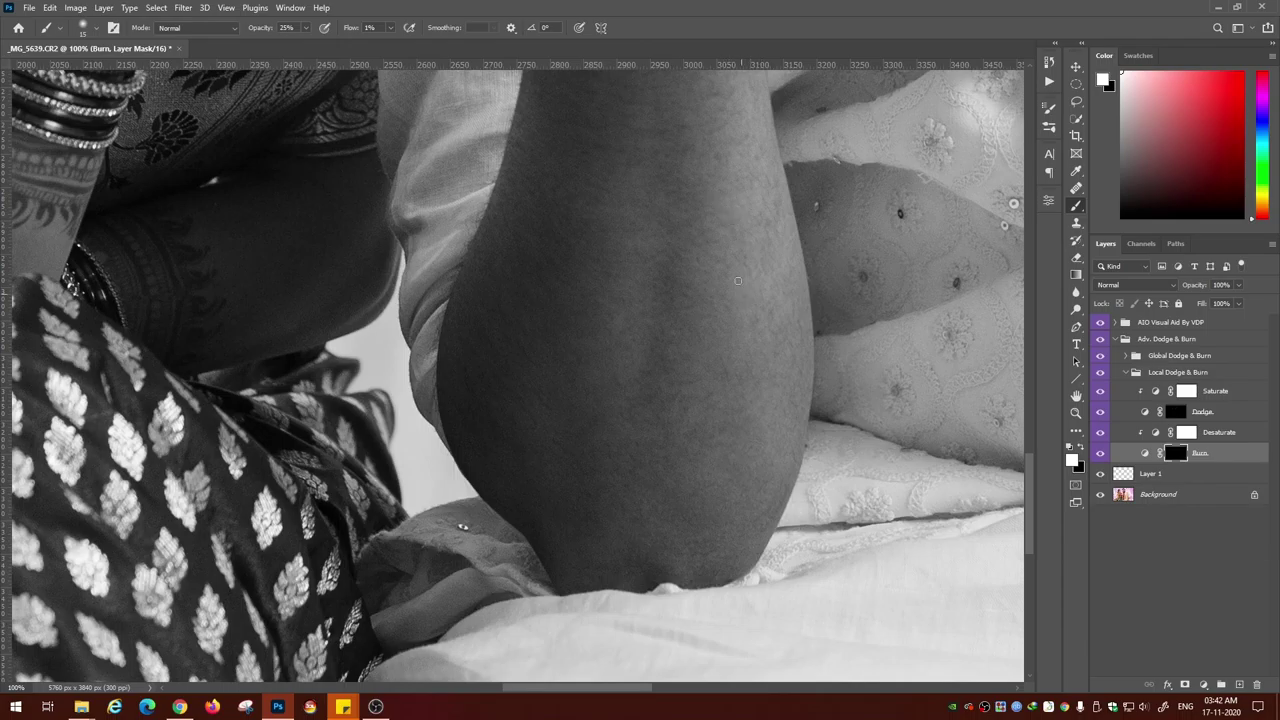
{"action": "key", "text": "alt+bracketright"}
{"action": "key", "text": "alt+bracketright"}
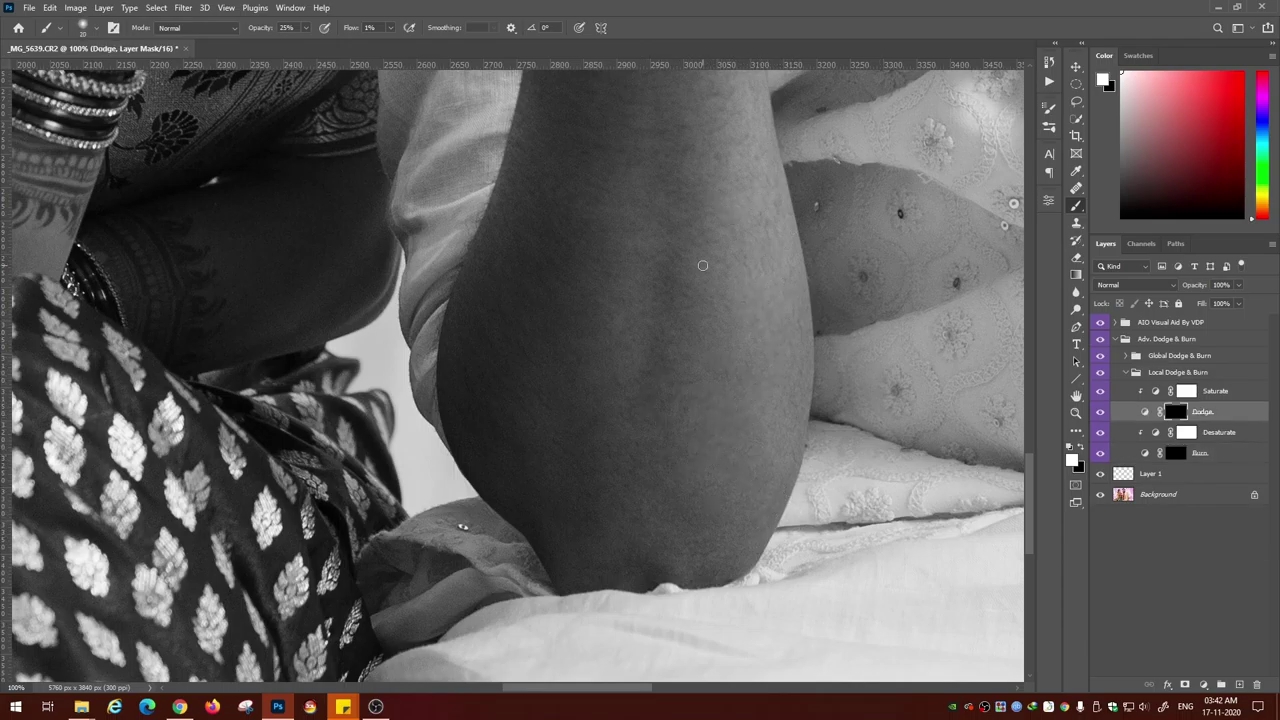
{"action": "left_click_drag", "start_coordinate": [674, 154], "coordinate": [660, 190]}
{"action": "scroll", "coordinate": [624, 275], "scroll_direction": "up", "scroll_amount": 2}
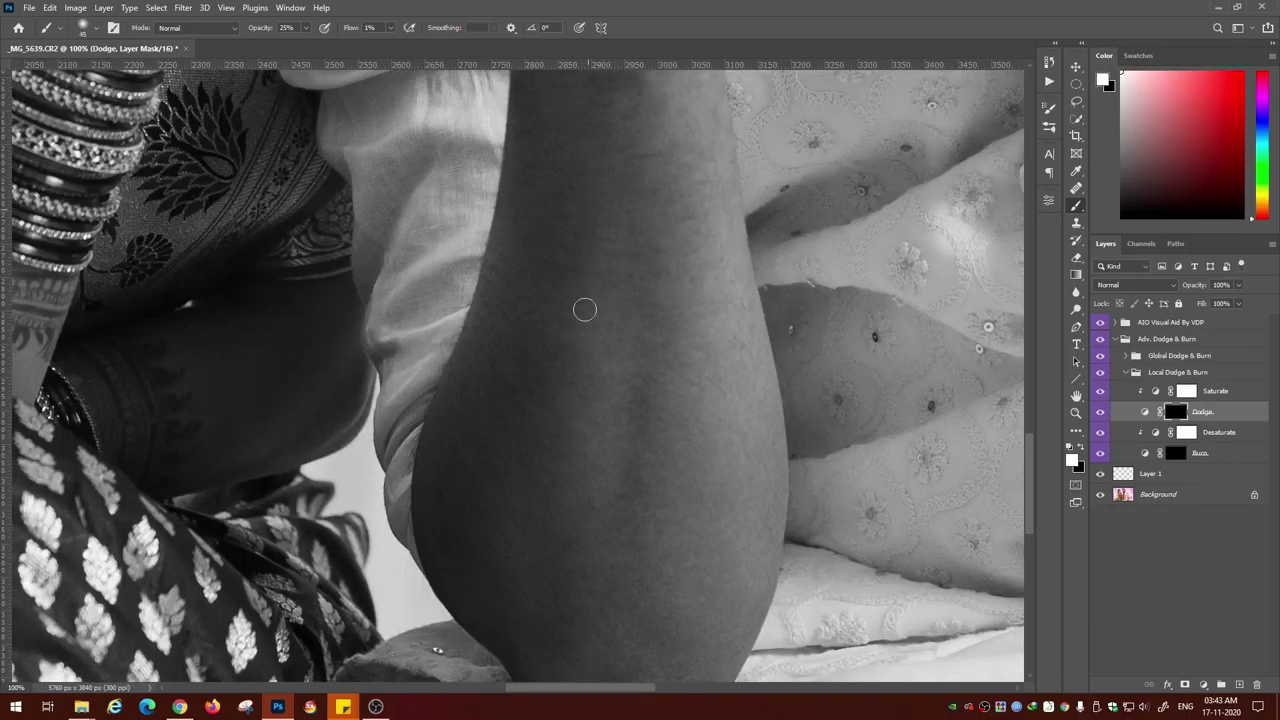
- Burn the bright skin on the groom's forearm below the bracelet and dodge the dark areas around it
{"action": "scroll", "coordinate": [517, 304], "scroll_direction": "up", "scroll_amount": 3}
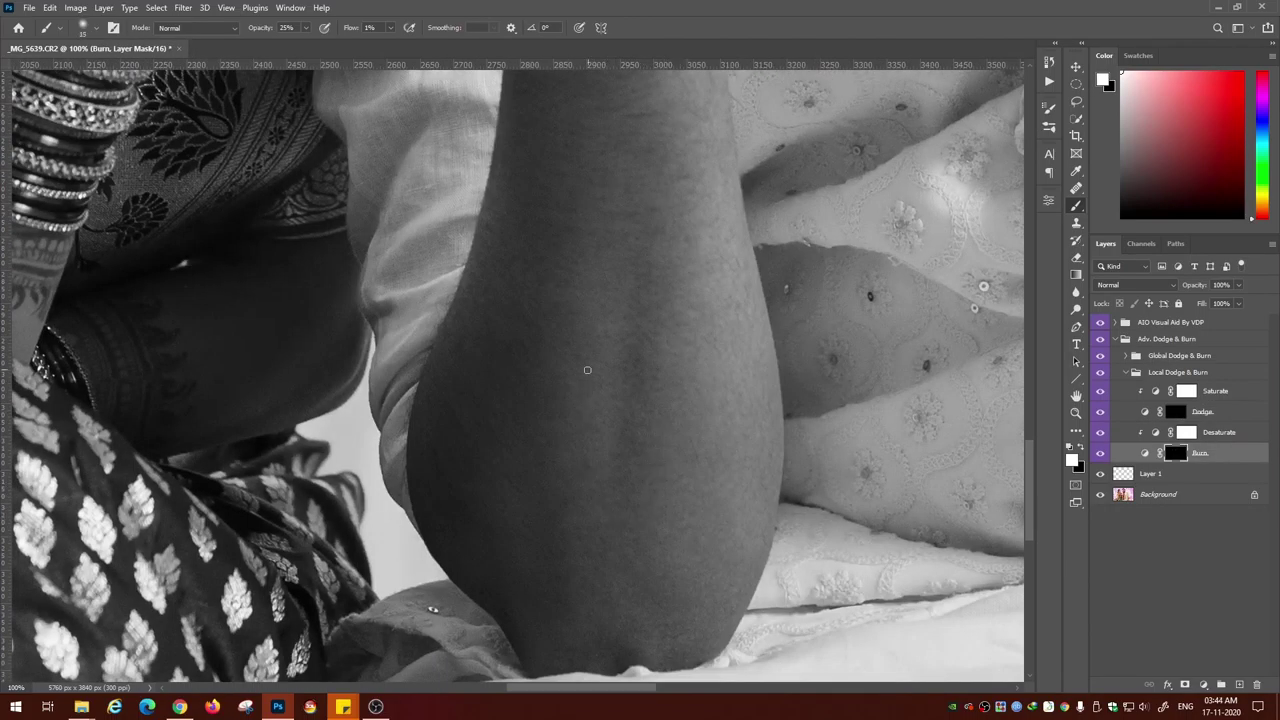
{"action": "key", "text": "bracketleft"}
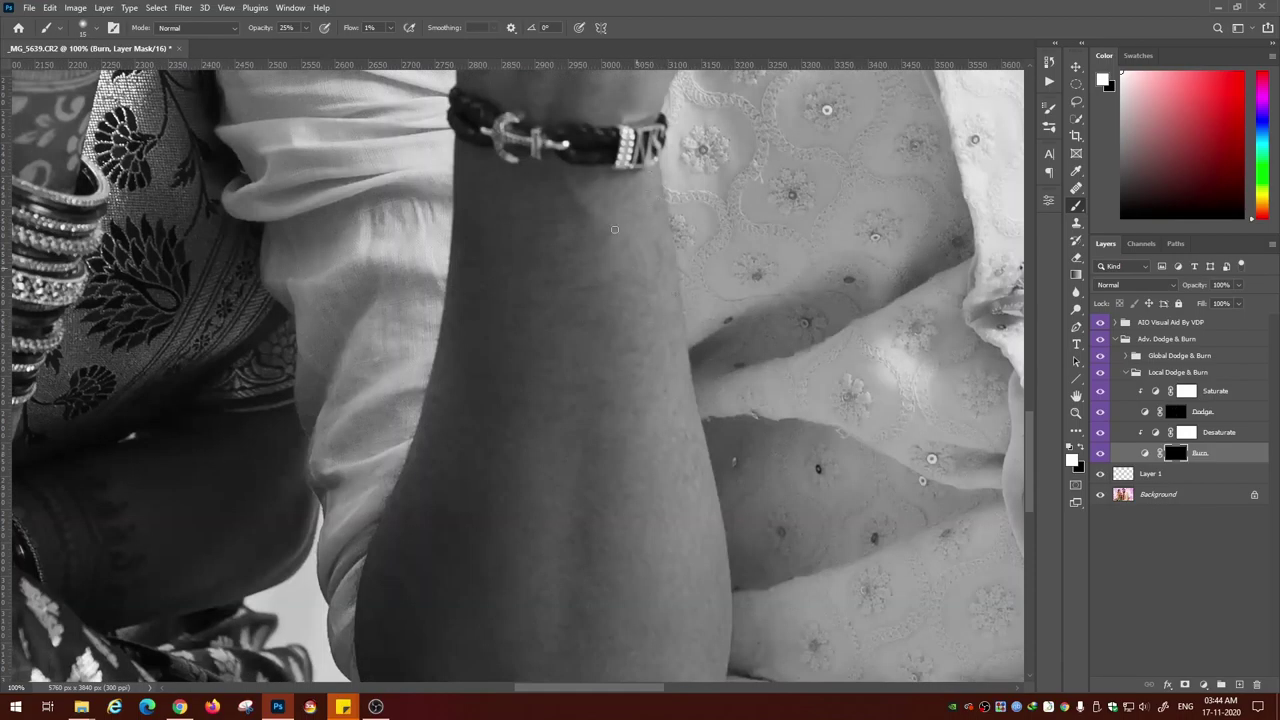
{"action": "key", "text": "alt+bracketright"}
{"action": "key", "text": "alt+bracketright"}
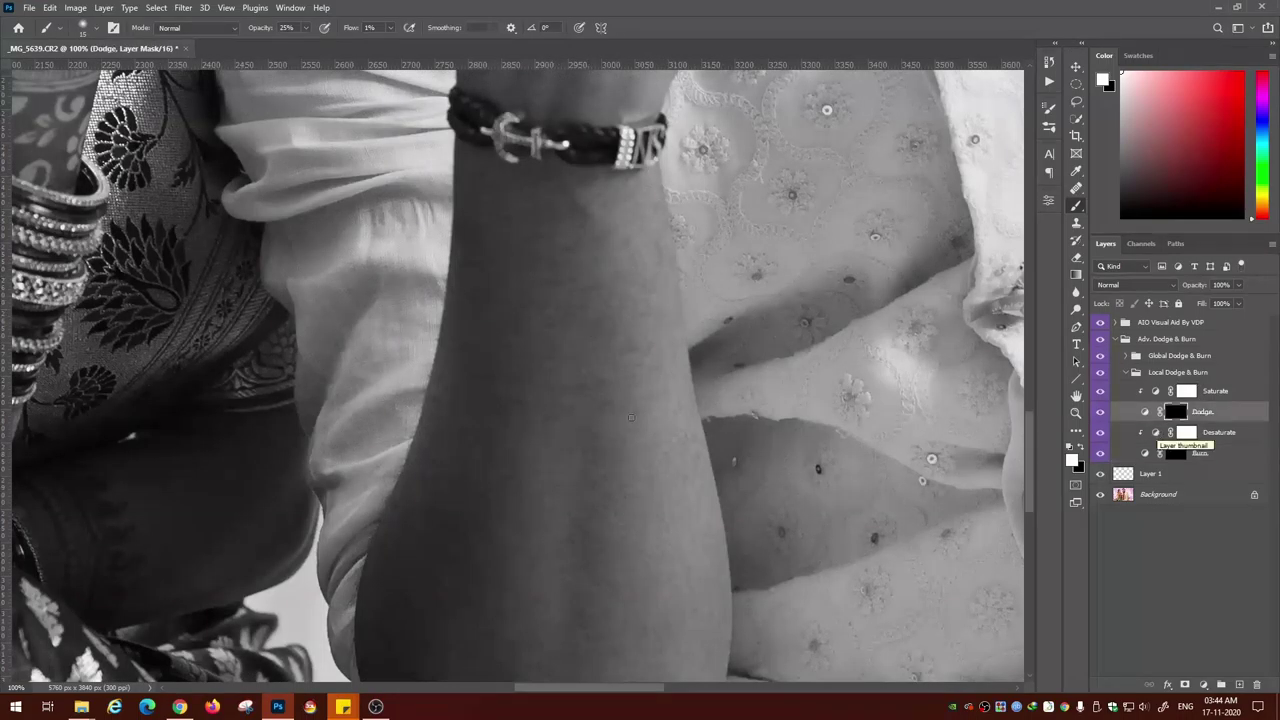
{"action": "key", "text": "bracketright"}
{"action": "key", "text": "bracketleft"}
{"action": "key", "text": "bracketright"}
{"action": "key", "text": "bracketright"}
{"action": "key", "text": "bracketright"}
{"action": "key", "text": "bracketright"}
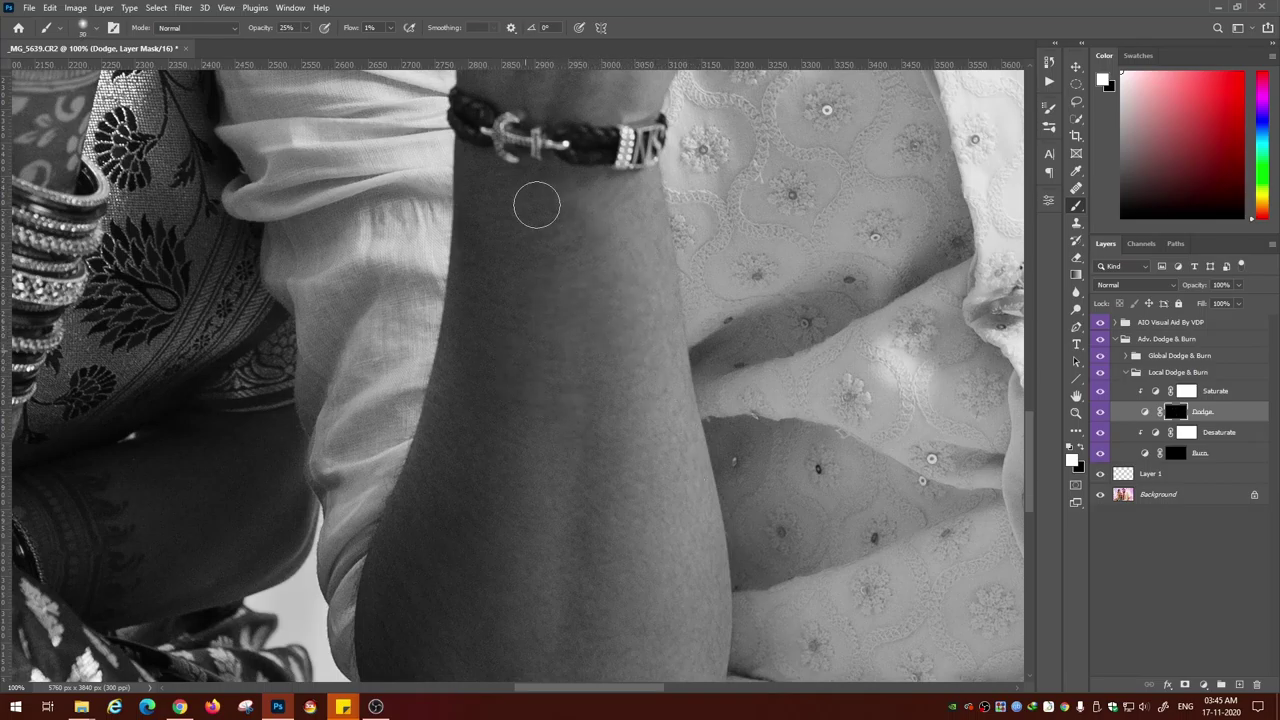
- Blend the middle of the groom's forearm by alternating strokes on the Burn and Dodge masks
{"action": "scroll", "coordinate": [650, 420], "scroll_direction": "down", "scroll_amount": 3}
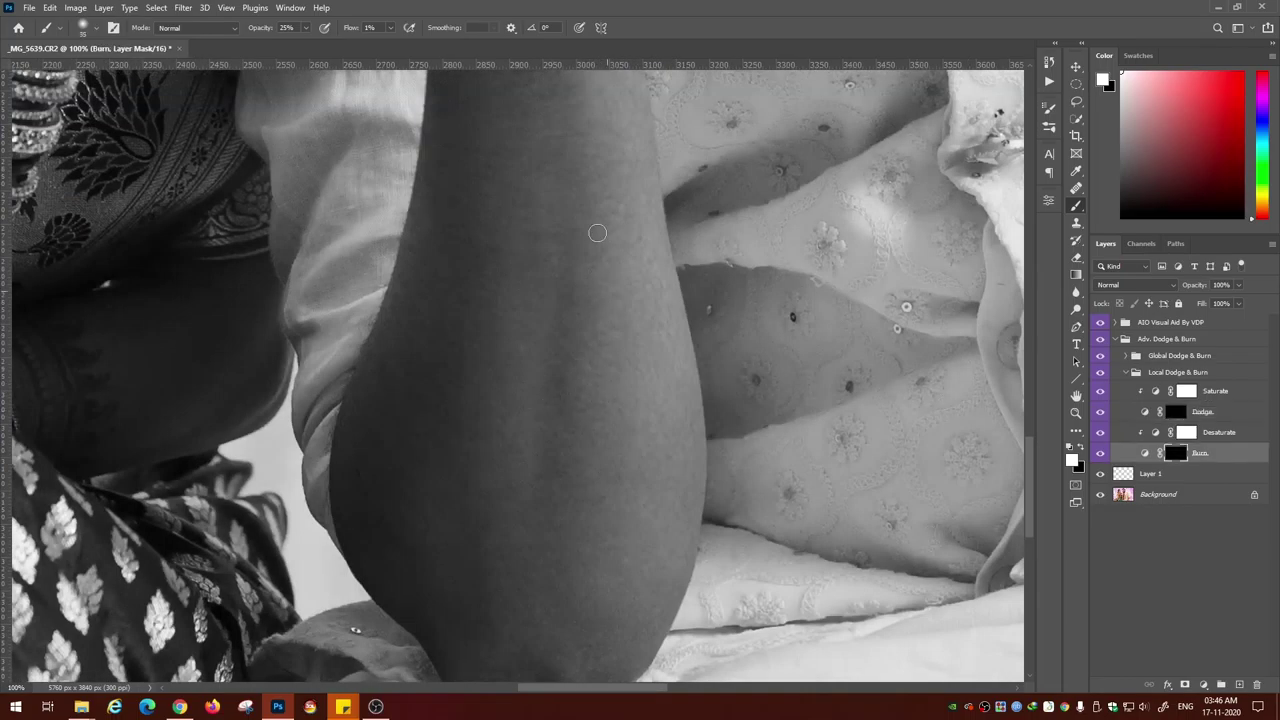
{"action": "scroll", "coordinate": [580, 160], "scroll_direction": "up", "scroll_amount": 3}
{"action": "scroll", "coordinate": [565, 240], "scroll_direction": "down", "scroll_amount": 3}
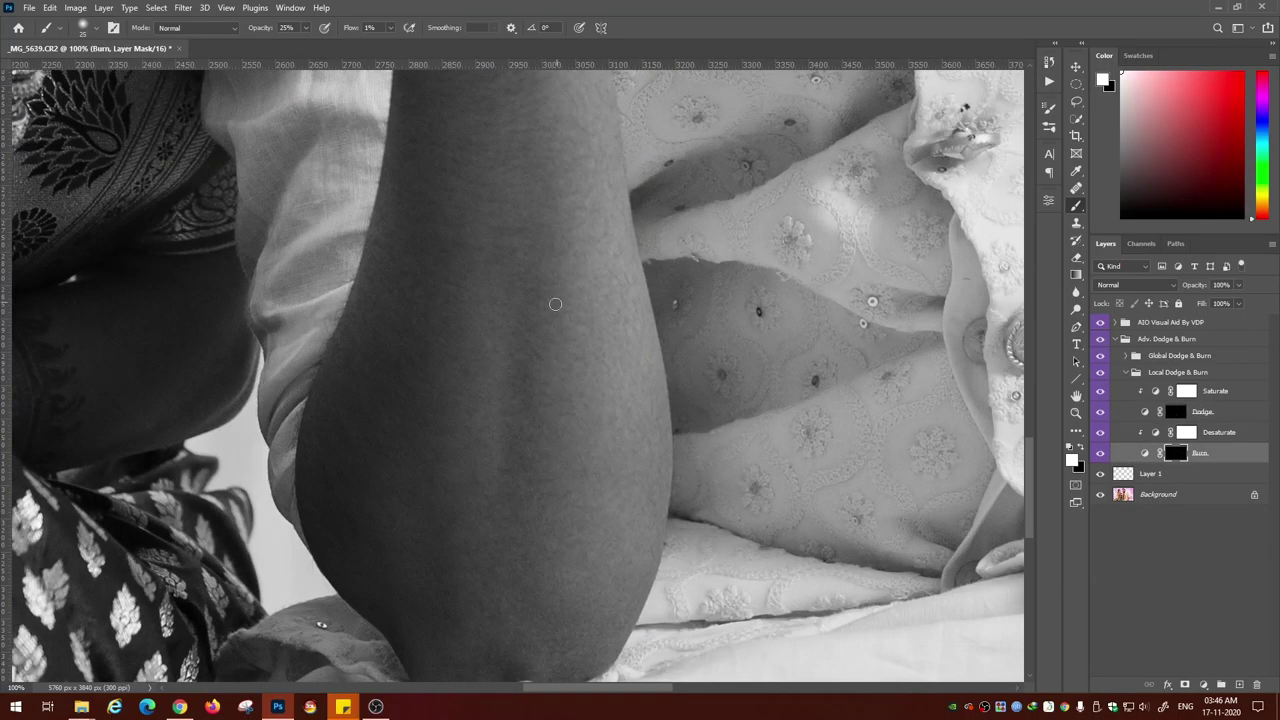
{"action": "left_click", "coordinate": [1176, 412]}
{"action": "left_click", "coordinate": [1176, 453]}
{"action": "key", "text": "alt+bracketright"}
{"action": "key", "text": "alt+bracketright"}
{"action": "key", "text": "alt+bracketleft"}
{"action": "key", "text": "alt+bracketleft"}
- Dodge the dark areas on the back of the groom's hand between the thumb and the bracelet
{"action": "scroll", "coordinate": [500, 430], "scroll_direction": "up", "scroll_amount": 2}
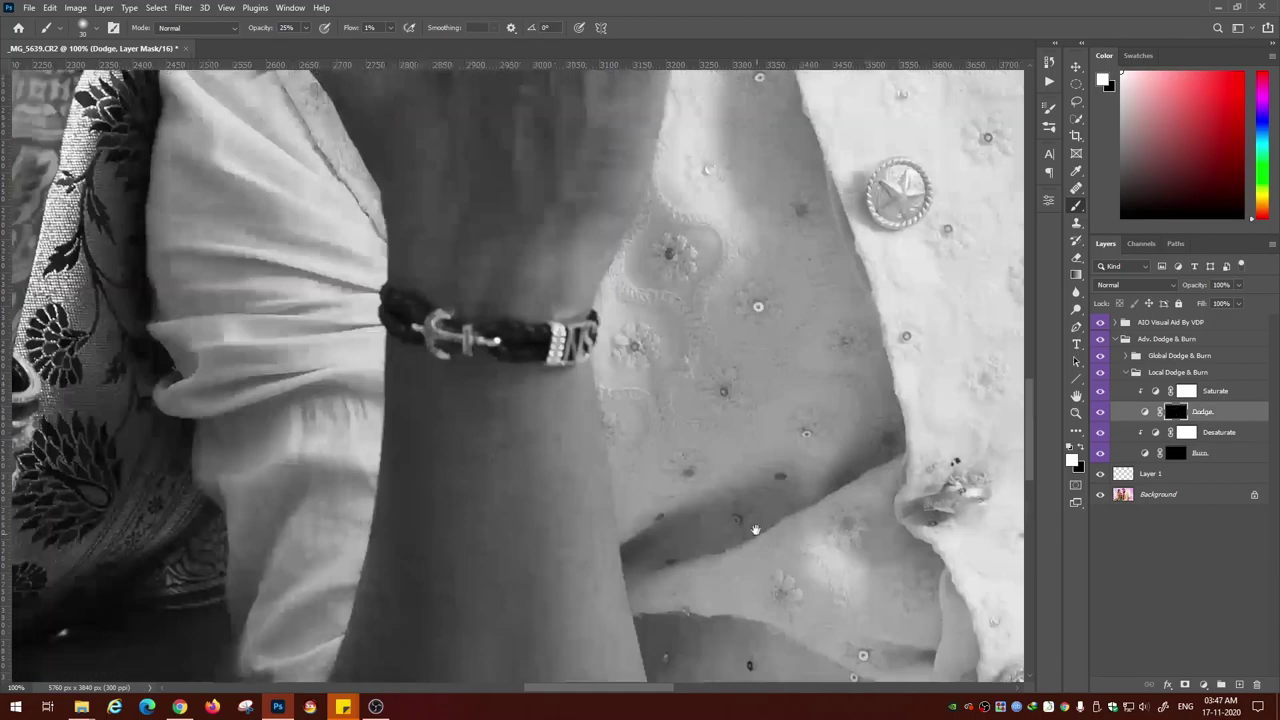
{"action": "key", "text": "alt+bracketright"}
{"action": "key", "text": "alt+bracketright"}
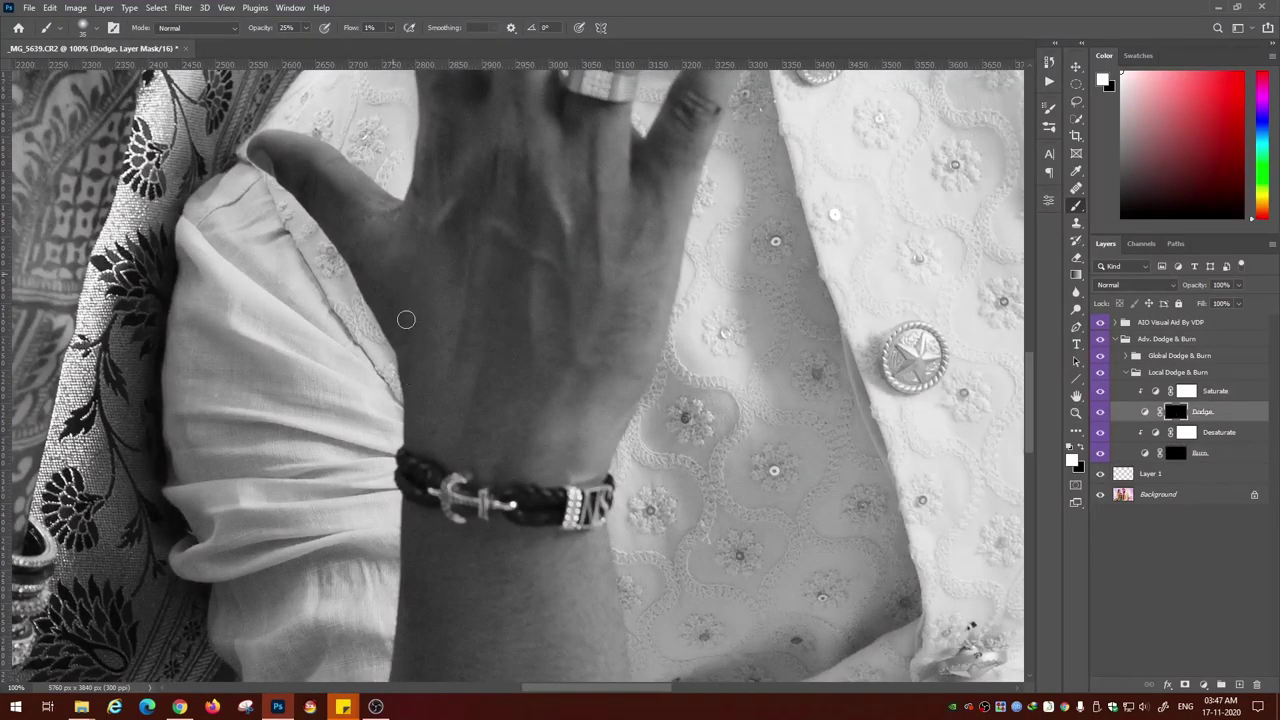
{"action": "key", "text": "bracketleft"}
{"action": "key", "text": "bracketleft"}
{"action": "key", "text": "bracketright"}
{"action": "key", "text": "bracketright"}
{"action": "key", "text": "bracketleft"}
{"action": "key", "text": "bracketleft"}
{"action": "key", "text": "bracketleft"}
{"action": "key", "text": "bracketleft"}
{"action": "key", "text": "bracketright"}
{"action": "key", "text": "bracketright"}
{"action": "key", "text": "bracketright"}
- Soften the veins and tonal patches on the back of the groom's hand with Burn and Dodge strokes
{"action": "key", "text": "alt+bracketleft"}
{"action": "key", "text": "alt+bracketleft"}
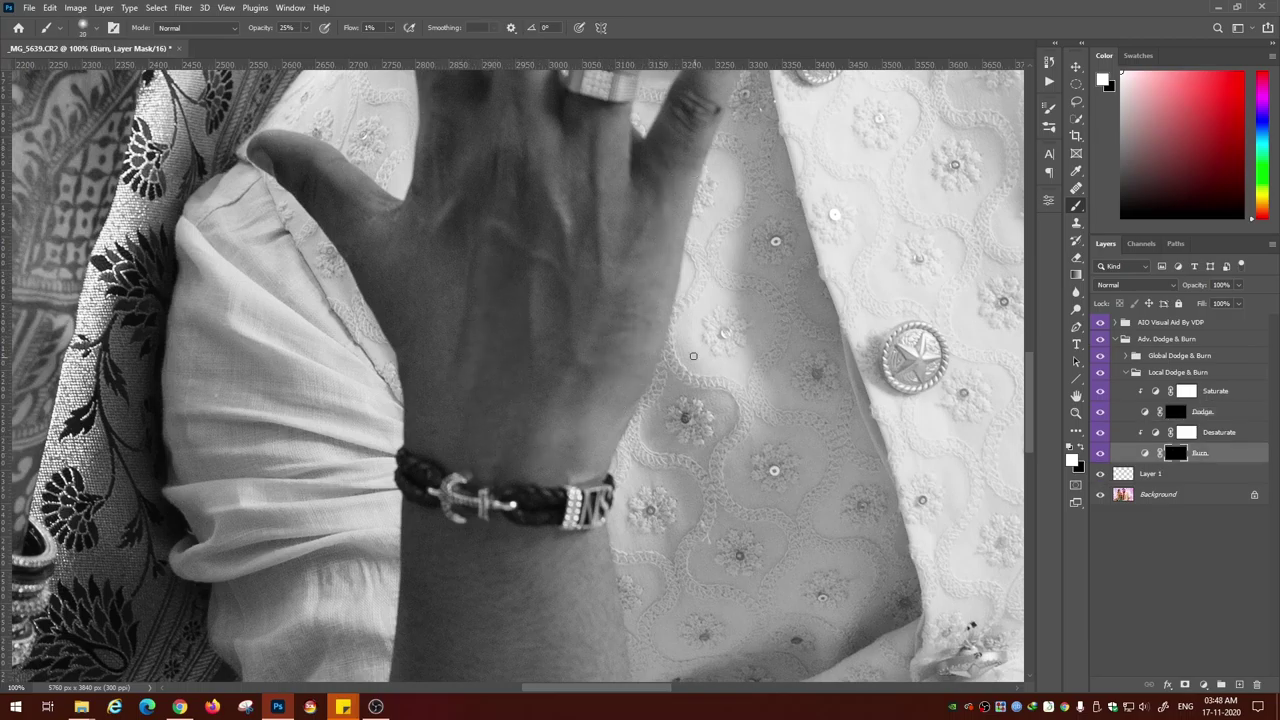
{"action": "key", "text": "alt+bracketright"}
{"action": "key", "text": "bracketright"}
{"action": "key", "text": "alt+bracketleft"}
{"action": "key", "text": "alt+bracketright"}
{"action": "key", "text": "alt+bracketright"}
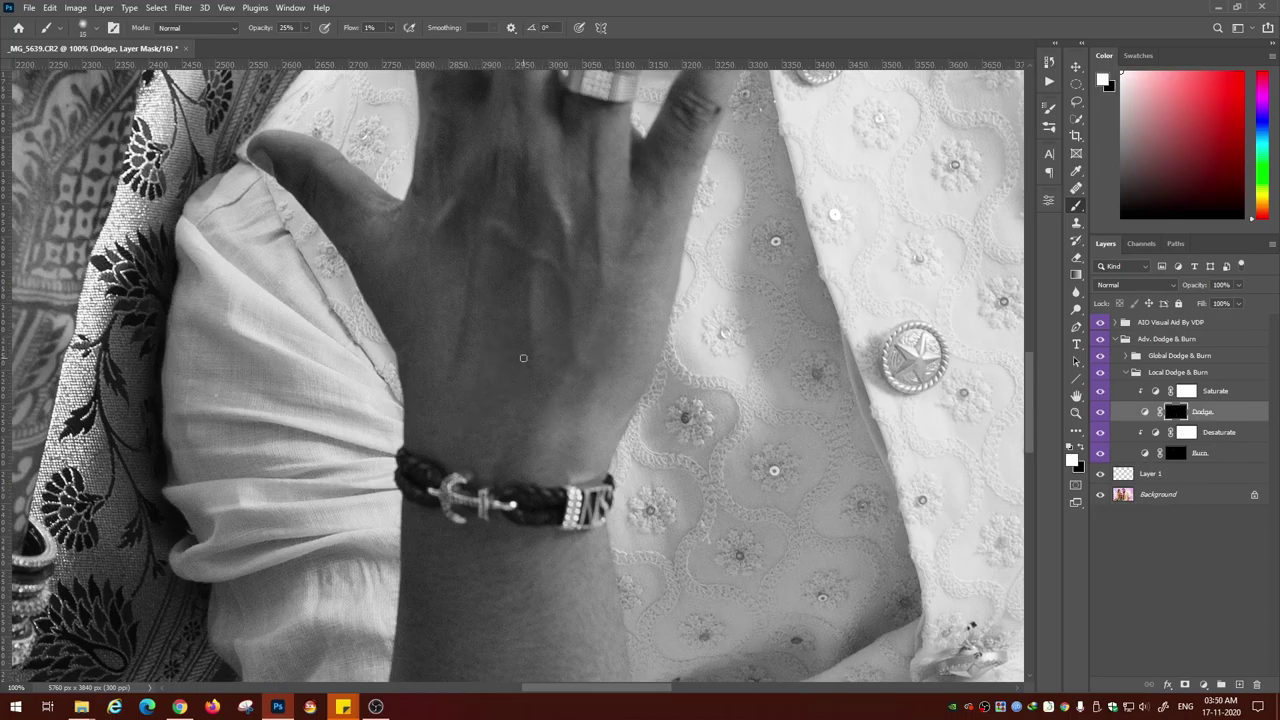
{"action": "key", "text": "alt+bracketleft"}
{"action": "key", "text": "alt+bracketleft"}
{"action": "key", "text": "alt+bracketright"}
{"action": "key", "text": "alt+bracketright"}
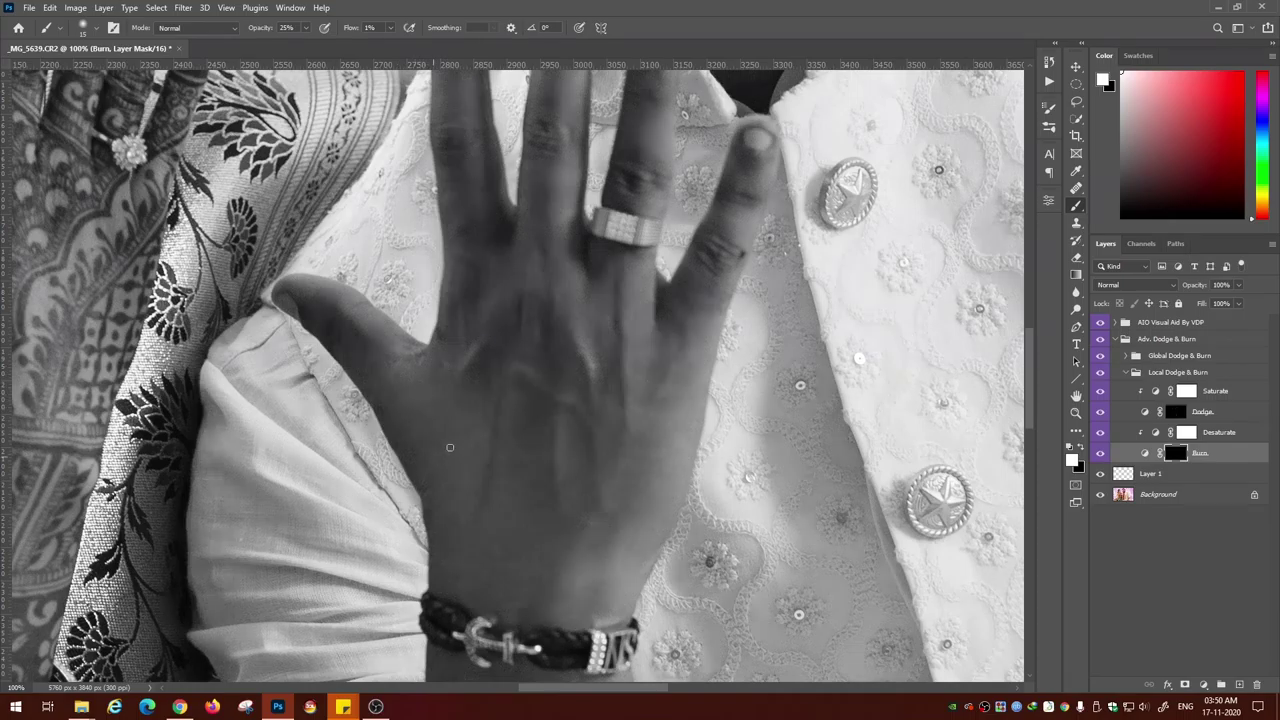
- Hide the AIO Visual Aid By VDP group and dodge and burn the back of the groom's hand in color
{"action": "left_click", "coordinate": [1100, 323]}
{"action": "key", "text": "alt+bracketright"}
{"action": "key", "text": "alt+bracketright"}
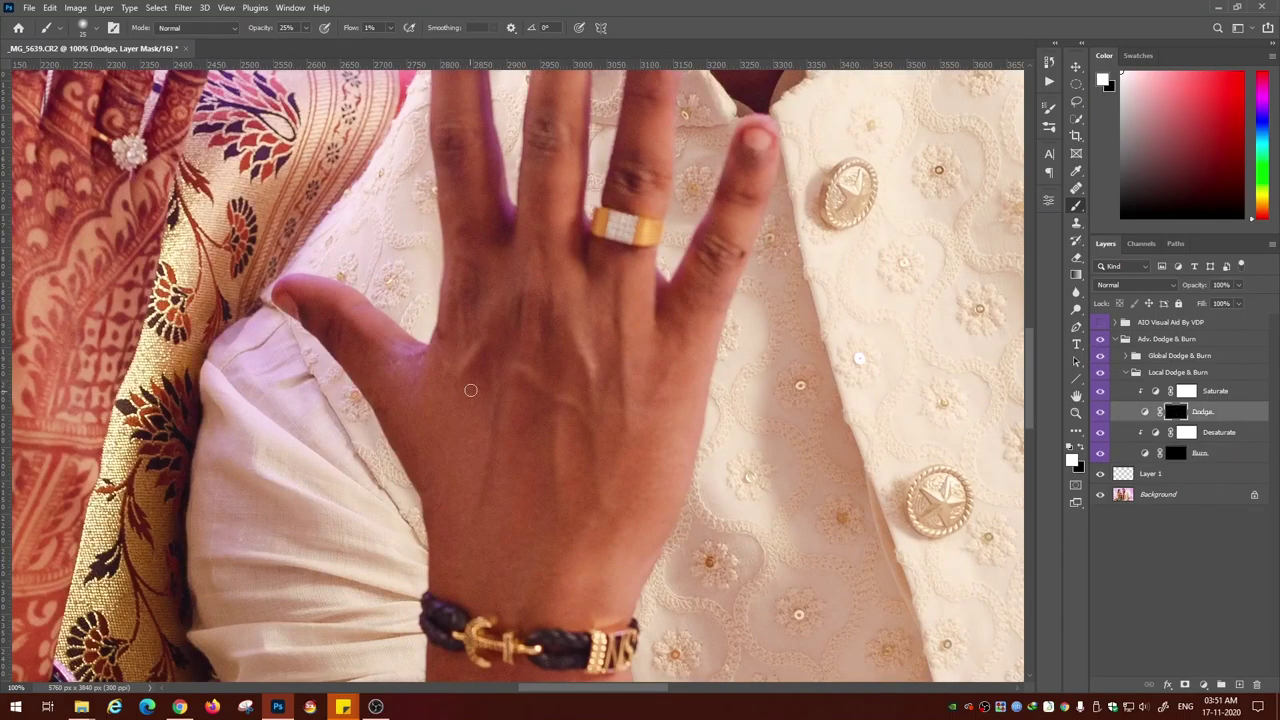
{"action": "key", "text": "bracketright"}
{"action": "key", "text": "bracketright"}
{"action": "left_click", "coordinate": [1160, 454]}
{"action": "key", "text": "bracketleft"}
{"action": "key", "text": "bracketleft"}
{"action": "key", "text": "bracketleft"}
{"action": "key", "text": "bracketleft"}
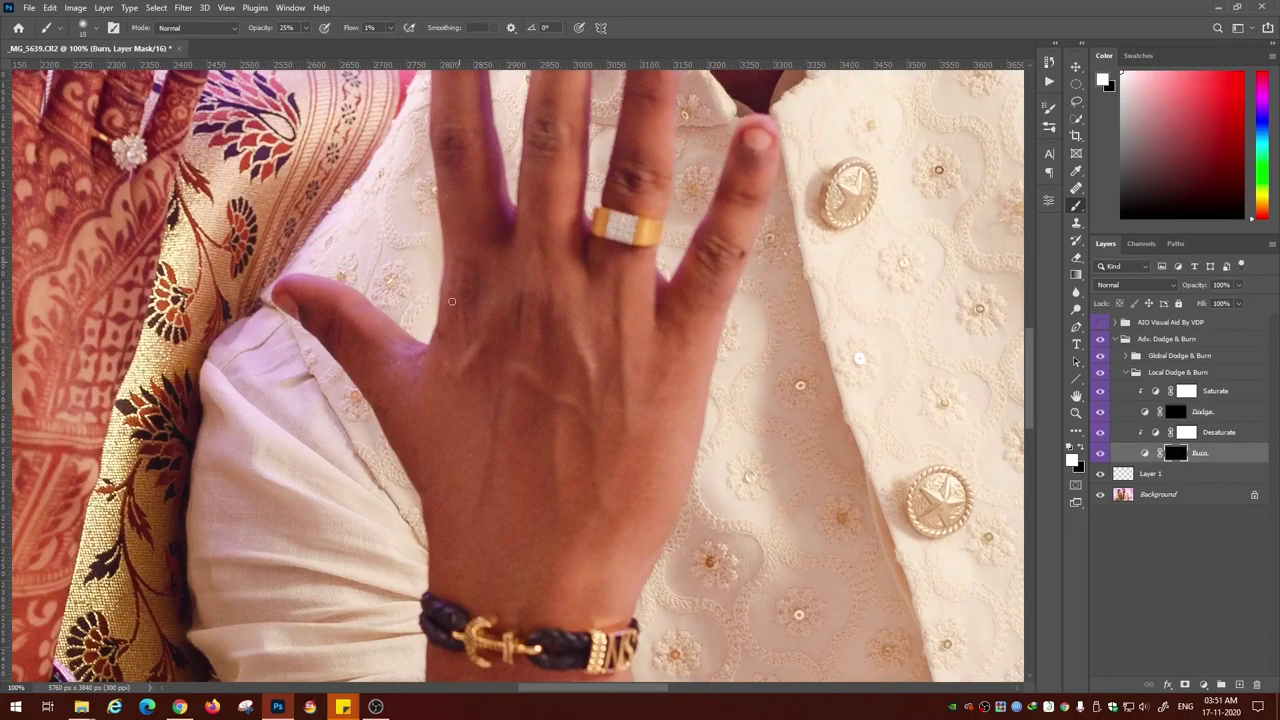
- Dodge the dark skin around the base of the groom's index finger, burning the bright spots beside it
{"action": "left_click", "coordinate": [1159, 417]}
{"action": "key", "text": "alt+bracketleft"}
{"action": "key", "text": "alt+bracketleft"}
{"action": "key", "text": "alt+bracketright"}
{"action": "key", "text": "alt+bracketright"}
{"action": "key", "text": "bracketright"}
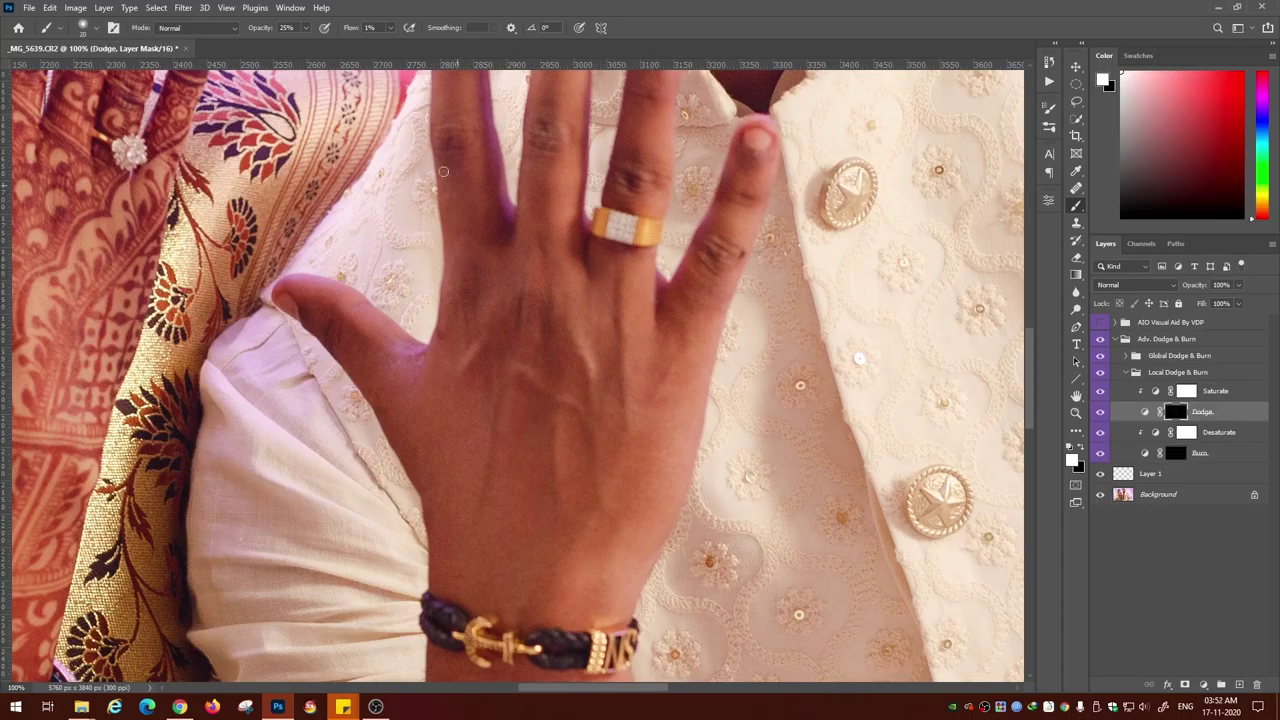
- Even out the tones on the groom's fingers and knuckles by alternating Burn and Dodge strokes
{"action": "left_click_drag", "start_coordinate": [448, 103], "coordinate": [458, 225]}
{"action": "key", "text": "alt+bracketleft"}
{"action": "key", "text": "alt+bracketleft"}
{"action": "key", "text": "p"}
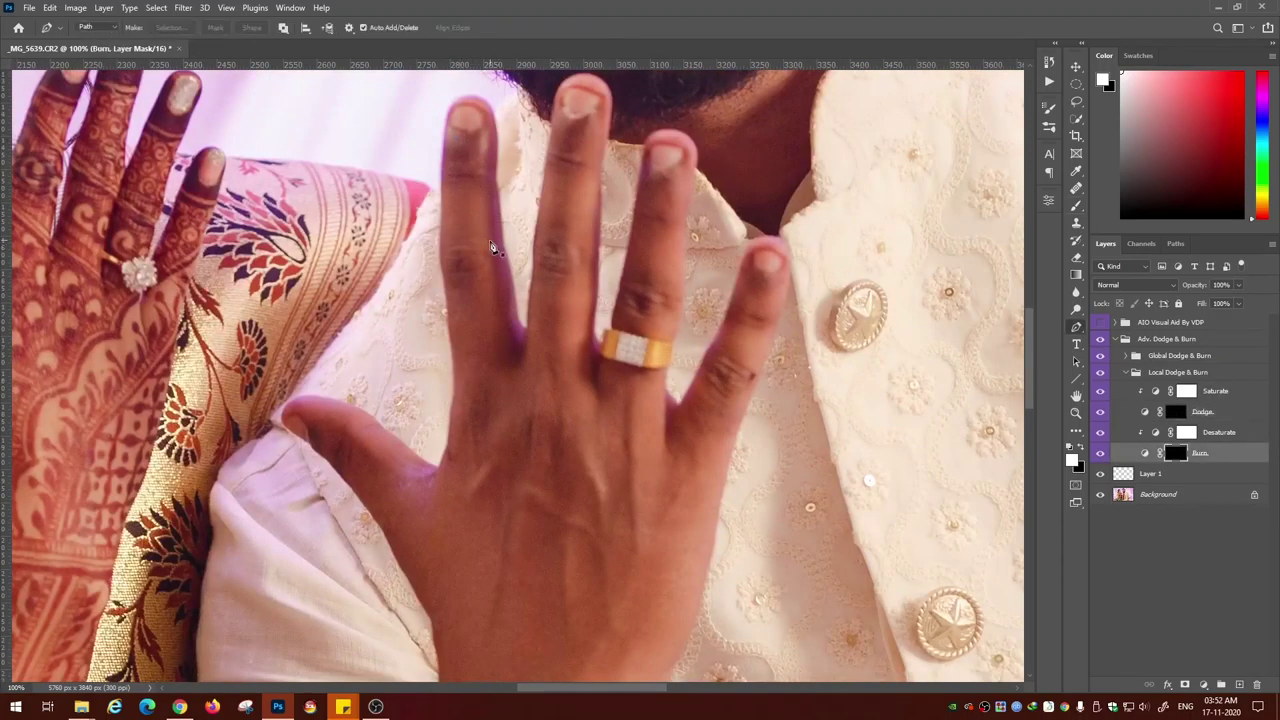
{"action": "key", "text": "b"}
{"action": "key", "text": "alt+bracketright"}
{"action": "key", "text": "alt+bracketright"}
{"action": "key", "text": "alt+bracketleft"}
{"action": "key", "text": "alt+bracketleft"}
{"action": "key", "text": "alt+bracketright"}
{"action": "key", "text": "alt+bracketright"}
{"action": "key", "text": "alt+bracketleft"}
{"action": "key", "text": "alt+bracketleft"}
{"action": "key", "text": "alt+bracketright"}
{"action": "key", "text": "alt+bracketright"}
{"action": "key", "text": "alt+bracketleft"}
{"action": "key", "text": "alt+bracketleft"}
- Burn the bright skin on the back of the groom's hand above the bracelet
{"action": "key", "text": "ctrl+minus"}
{"action": "left_click_drag", "start_coordinate": [652, 530], "coordinate": [554, 321]}
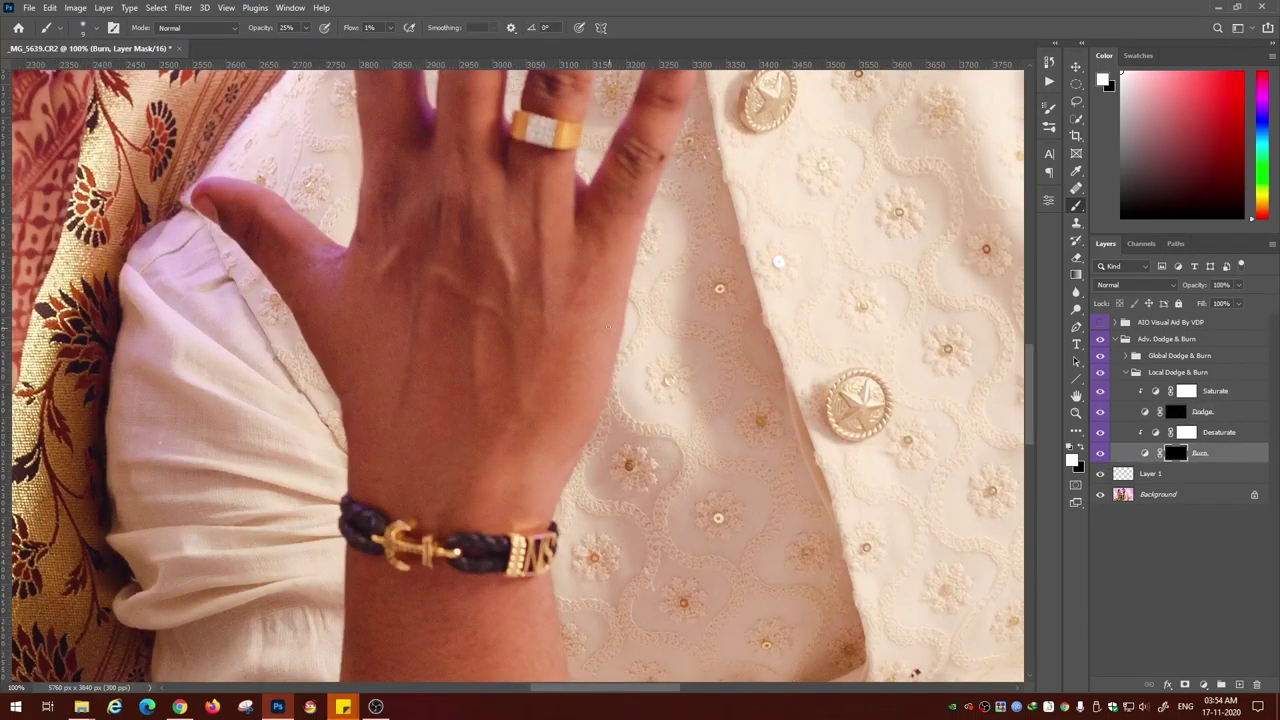
{"action": "key", "text": "bracketright"}
- Dodge the dark patches on the fingers and back of the groom's raised hand with the local Dodge mask
{"action": "key", "text": "ctrl+0"}
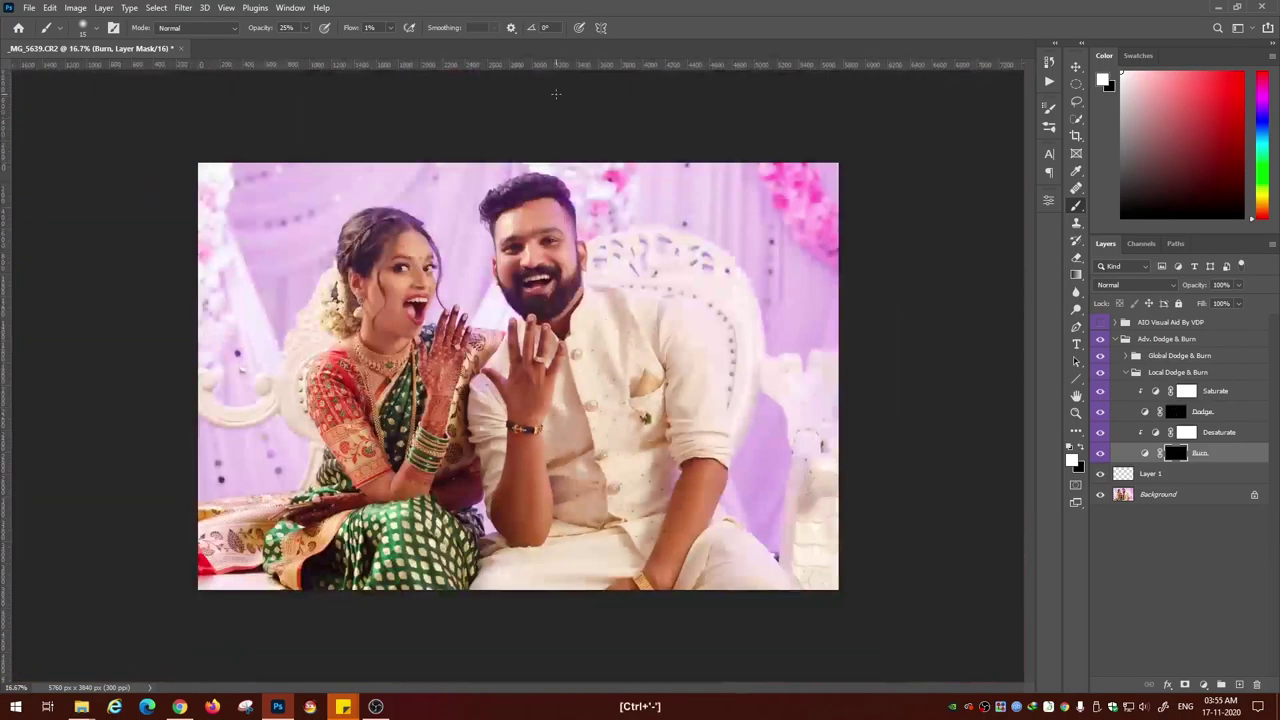
{"action": "scroll", "coordinate": [515, 396], "scroll_direction": "up", "scroll_amount": 2}
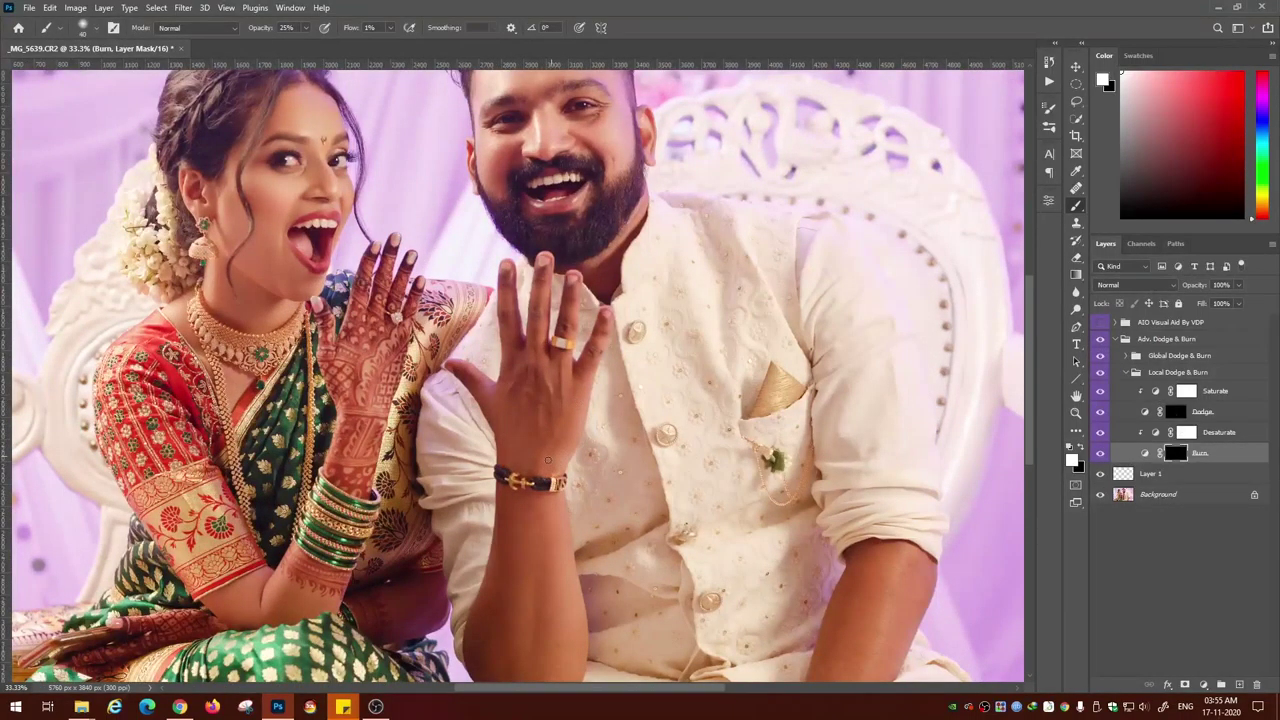
{"action": "key", "text": "alt+bracketright"}
{"action": "key", "text": "alt+bracketright"}
{"action": "scroll", "coordinate": [525, 384], "scroll_direction": "up", "scroll_amount": 2}
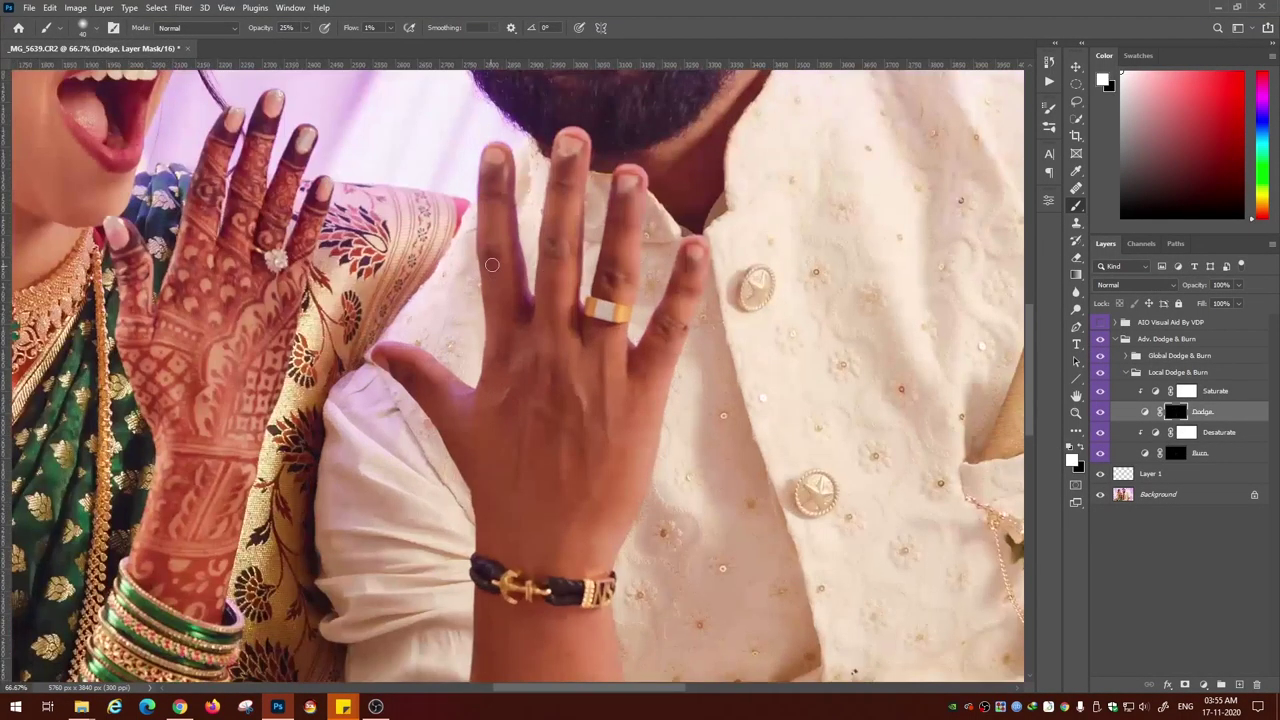
{"action": "scroll", "coordinate": [521, 374], "scroll_direction": "up", "scroll_amount": 1}
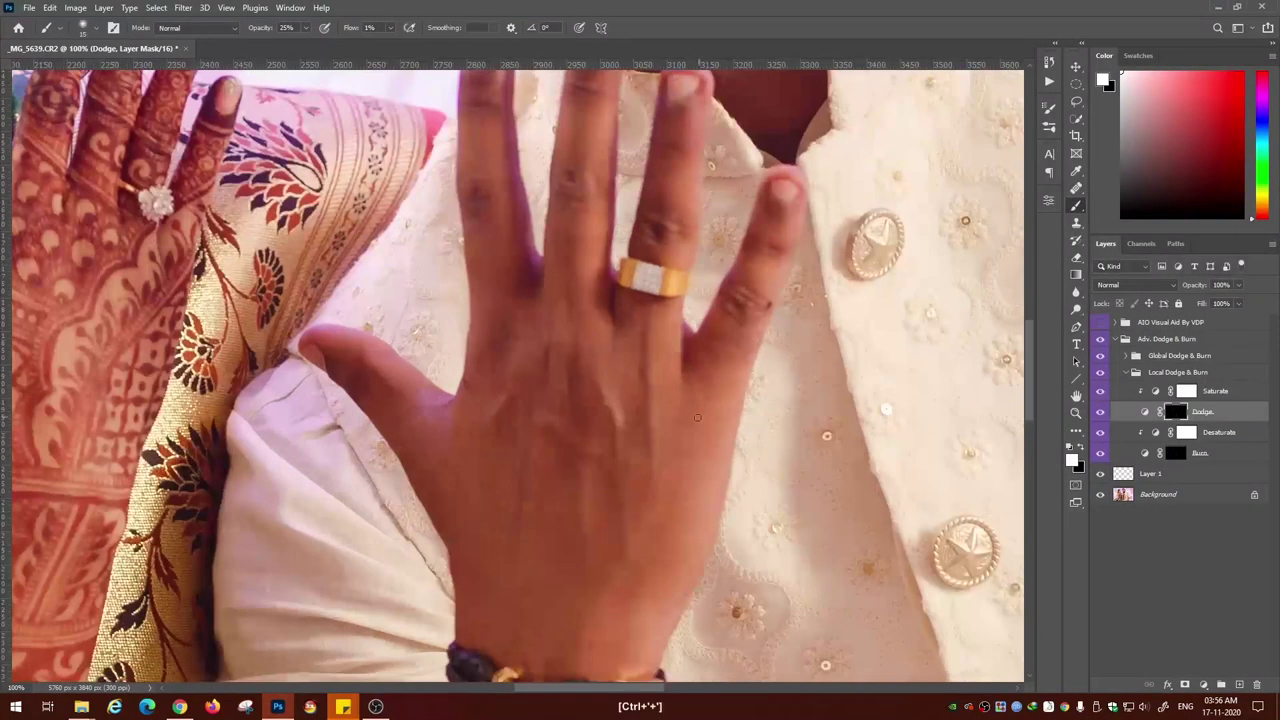
- Dodge and burn the groom's resting forearm down to the gold watch using the local masks
{"action": "scroll", "coordinate": [745, 365], "scroll_direction": "down", "scroll_amount": 2}
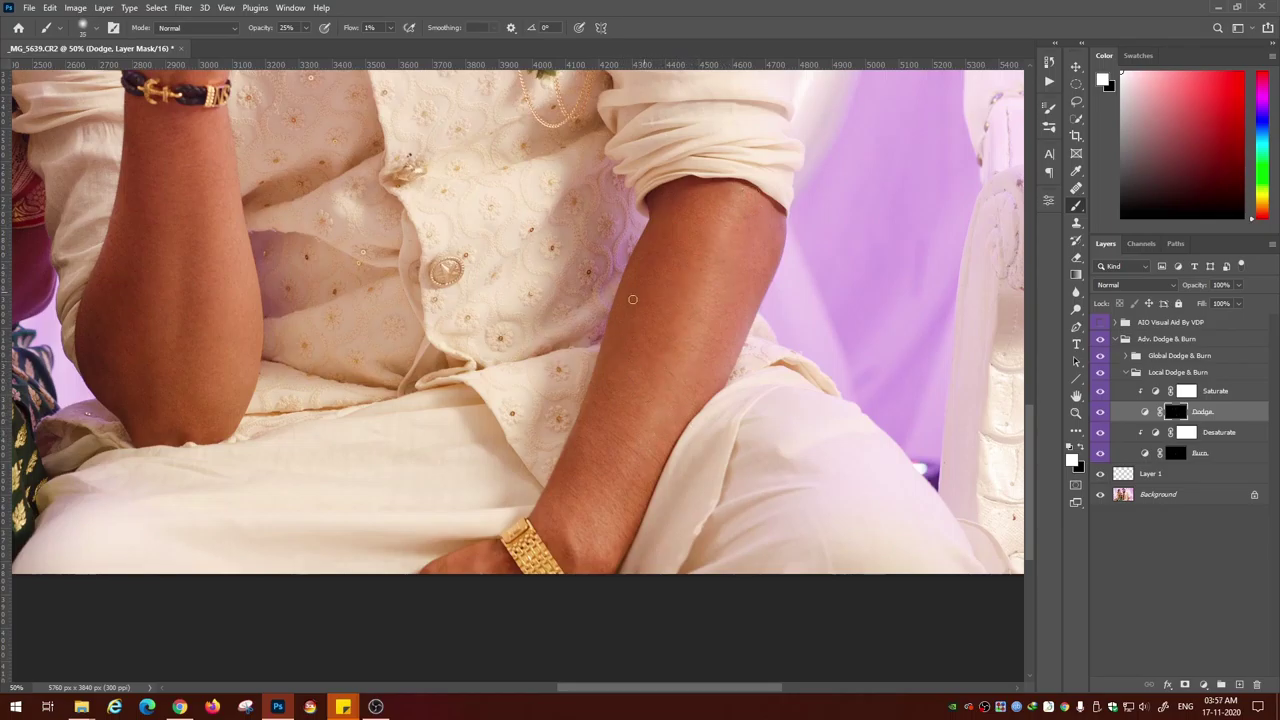
{"action": "left_click", "coordinate": [1176, 454]}
{"action": "key", "text": "bracketleft"}
{"action": "key", "text": "bracketleft"}
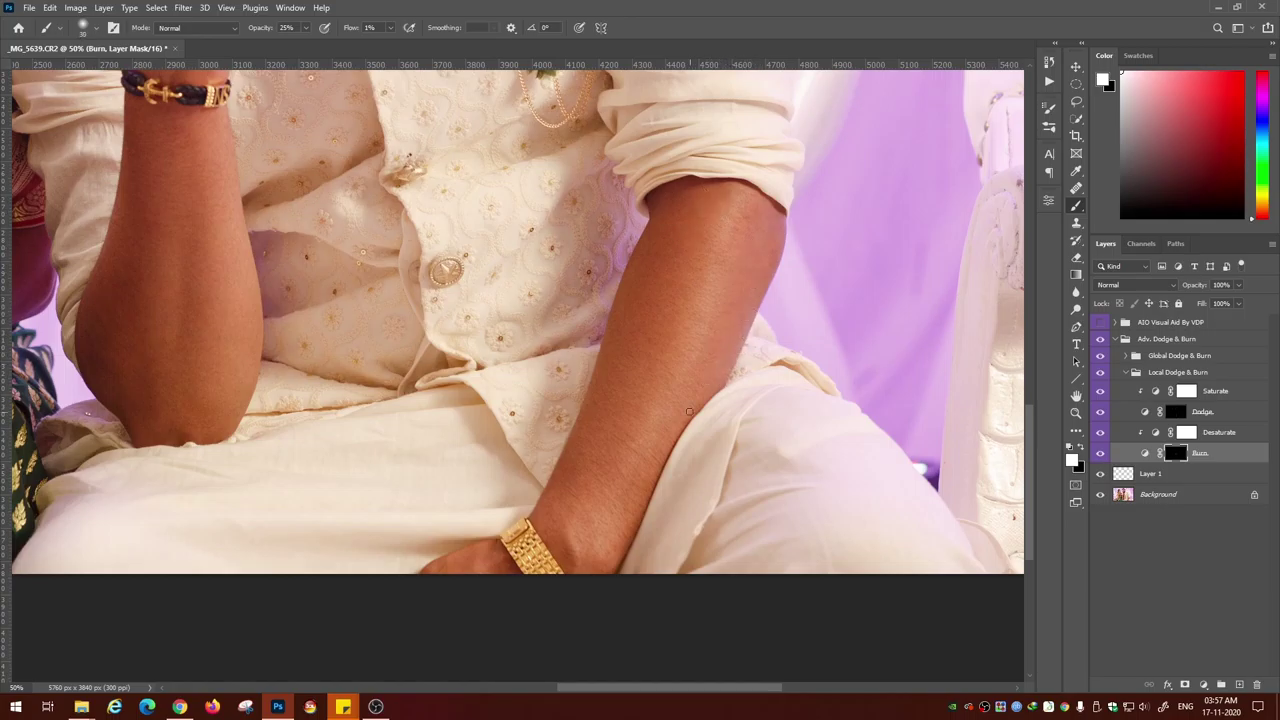
{"action": "scroll", "coordinate": [689, 411], "scroll_direction": "down", "scroll_amount": 3}
{"action": "key", "text": "alt+bracketright"}
{"action": "key", "text": "alt+bracketright"}
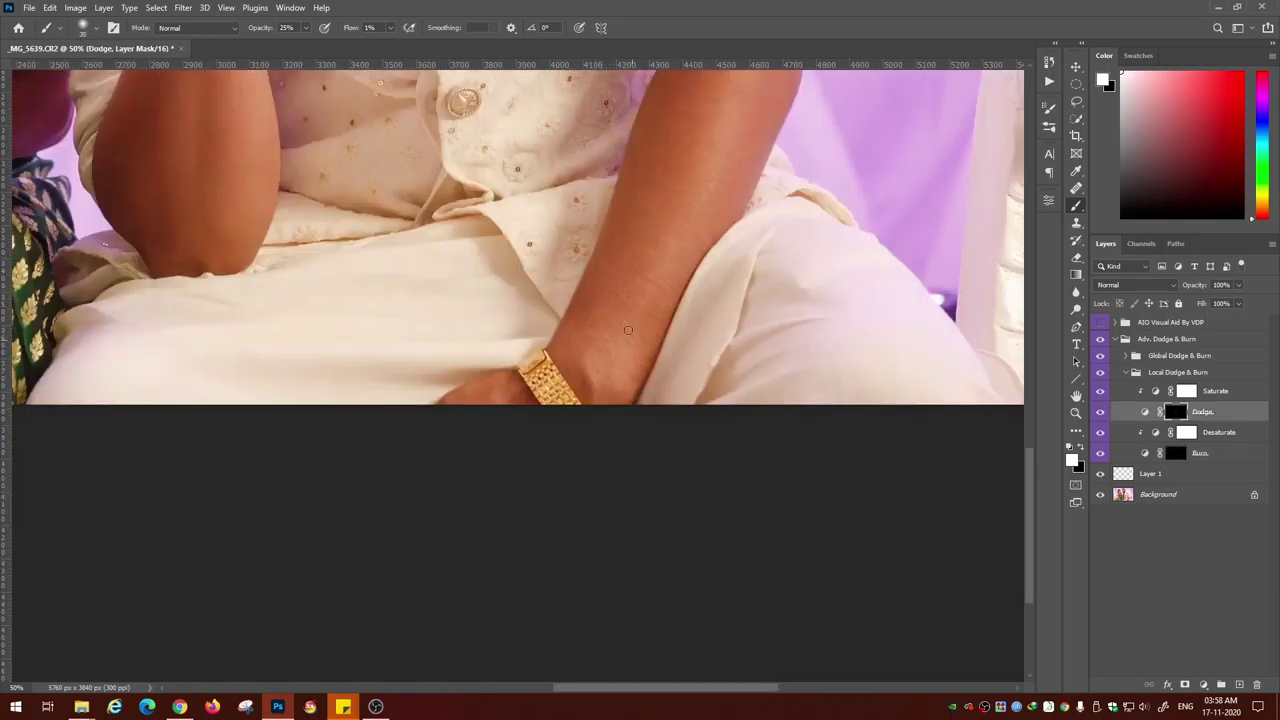
{"action": "key", "text": "alt+bracketleft"}
{"action": "key", "text": "alt+bracketleft"}
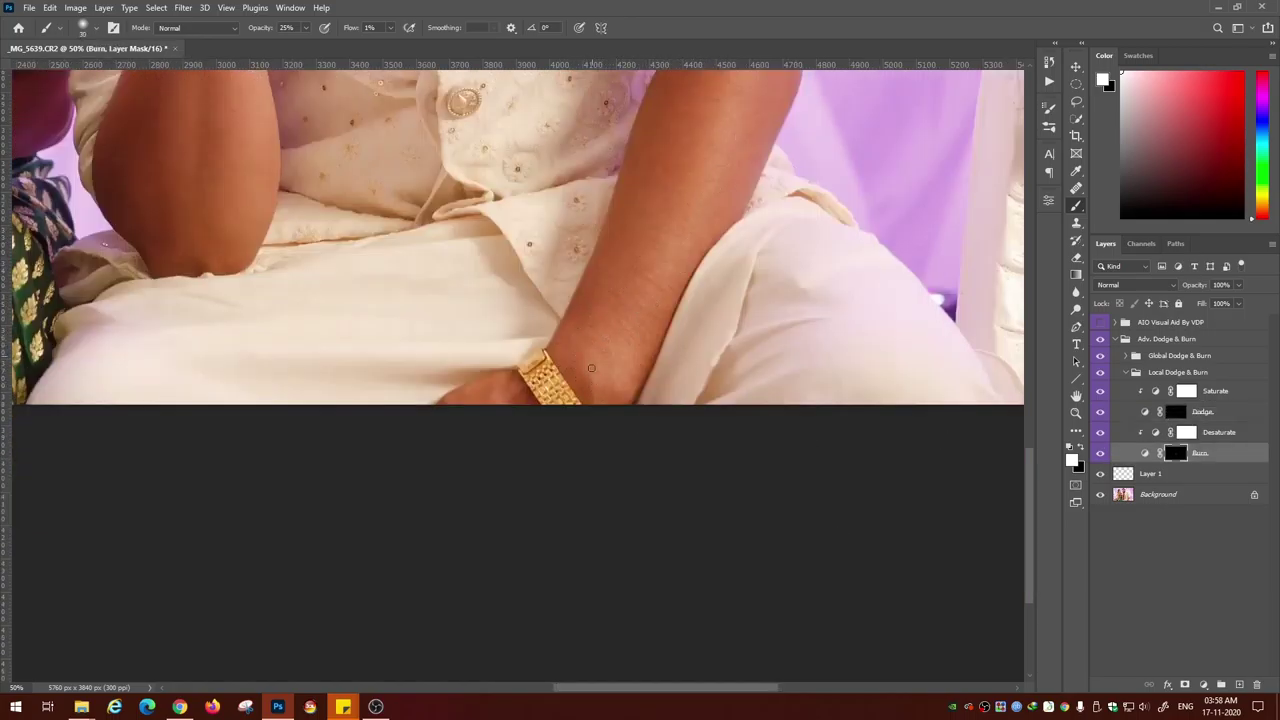
- Even out the groom's resting arm between the rolled sleeve and the wrist with alternating Dodge and Burn strokes
{"action": "scroll", "coordinate": [683, 251], "scroll_direction": "up", "scroll_amount": 3}
{"action": "scroll", "coordinate": [683, 251], "scroll_direction": "right", "scroll_amount": 2}
{"action": "key", "text": "alt+bracketright"}
{"action": "key", "text": "alt+bracketright"}
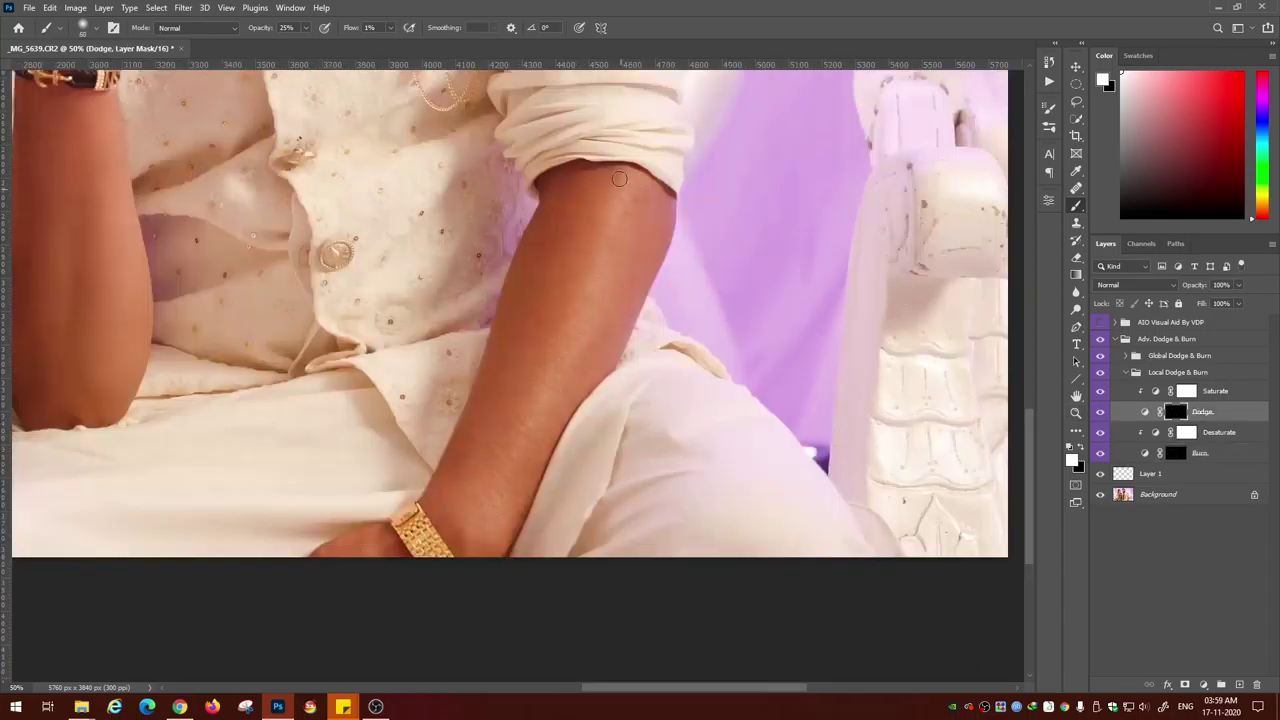
{"action": "key", "text": "alt+bracketleft"}
{"action": "key", "text": "alt+bracketleft"}
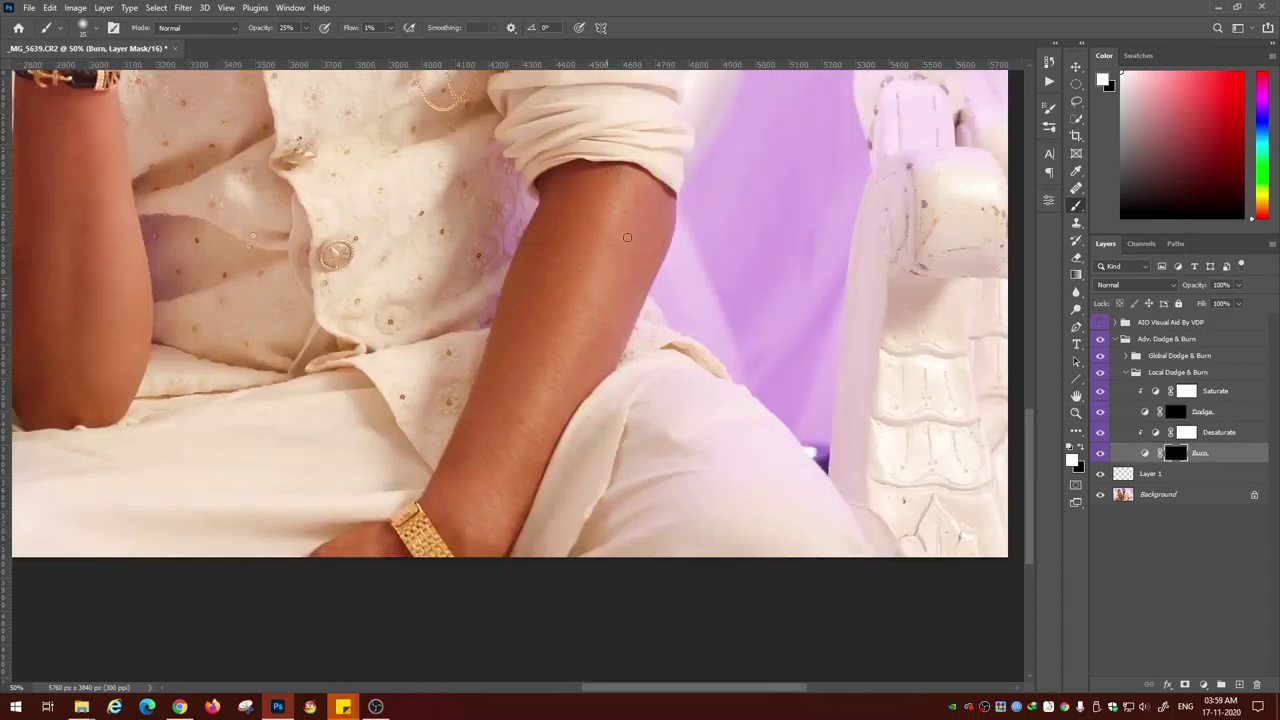
{"action": "key", "text": "alt+bracketright"}
{"action": "key", "text": "alt+bracketright"}
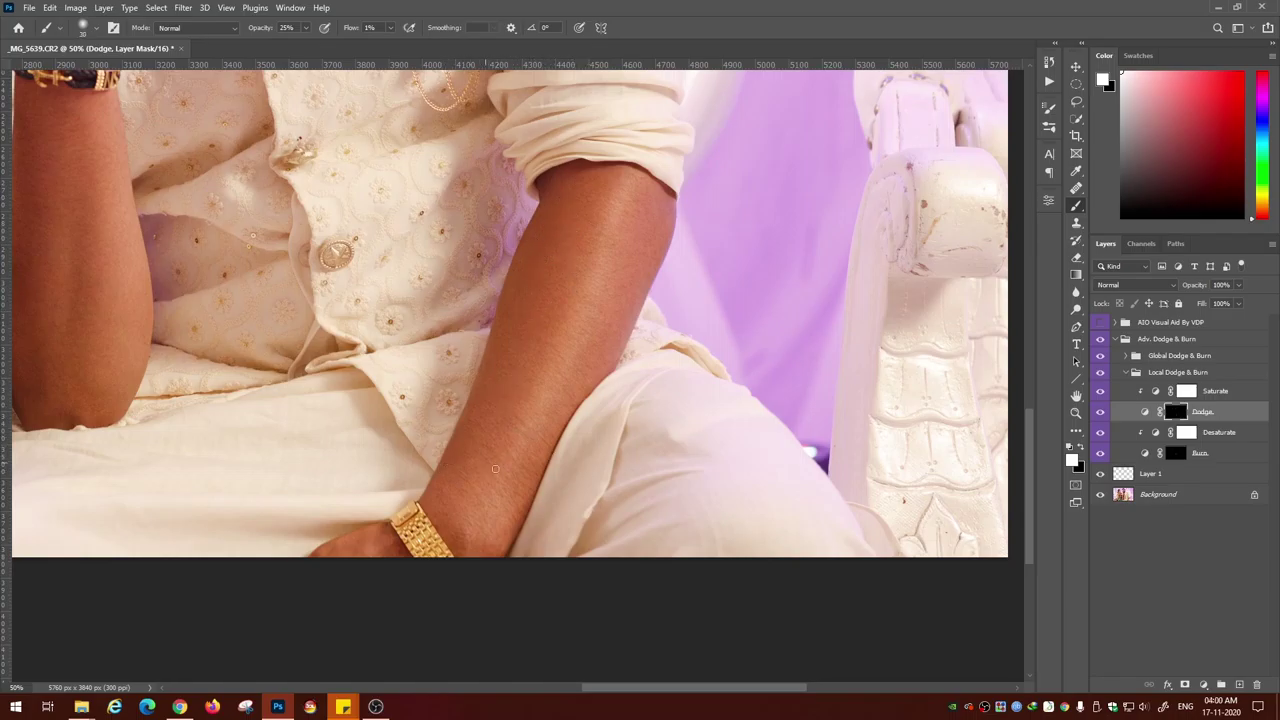
- Blend the tones of the groom's resting forearm on the Burn and Dodge masks while judging the whole image
{"action": "scroll", "coordinate": [494, 468], "scroll_direction": "down", "scroll_amount": 3}
{"action": "scroll", "coordinate": [494, 468], "scroll_direction": "left", "scroll_amount": 1}
{"action": "key", "text": "alt+bracketleft"}
{"action": "key", "text": "alt+bracketleft"}
{"action": "scroll", "coordinate": [637, 203], "scroll_direction": "down", "scroll_amount": 3}
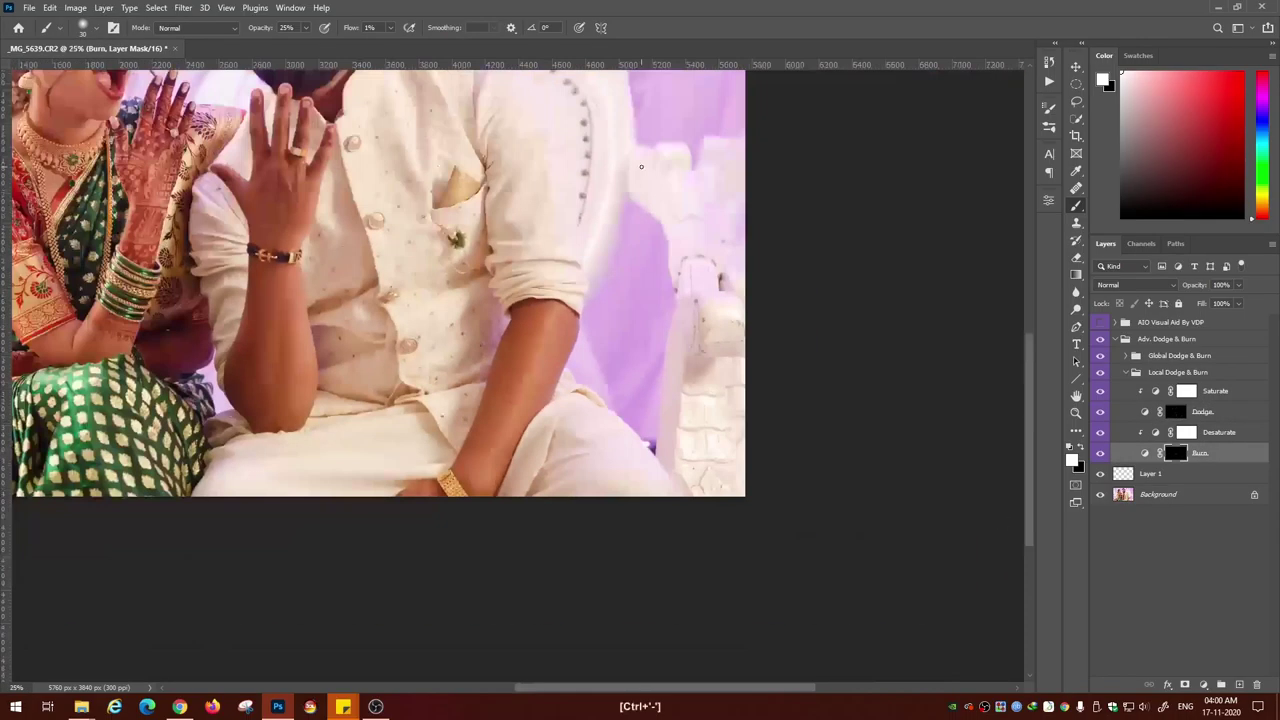
{"action": "key", "text": "alt+bracketright"}
{"action": "key", "text": "alt+bracketright"}
{"action": "key", "text": "alt+bracketleft"}
{"action": "key", "text": "alt+bracketleft"}
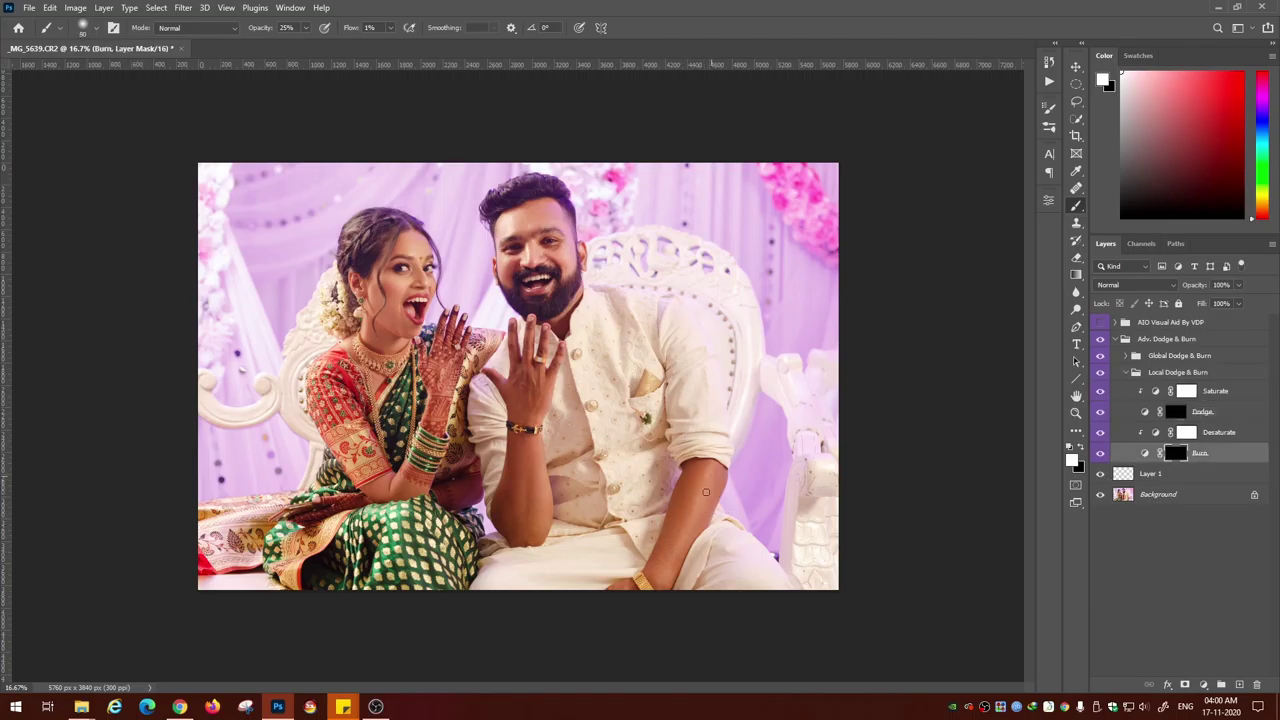
- Smooth the groom's raised forearm and elbow by dodging the dark edge and burning the bright areas
{"action": "key", "text": "alt+bracketright"}
{"action": "key", "text": "alt+bracketright"}
{"action": "scroll", "coordinate": [551, 363], "scroll_direction": "up", "scroll_amount": 3}
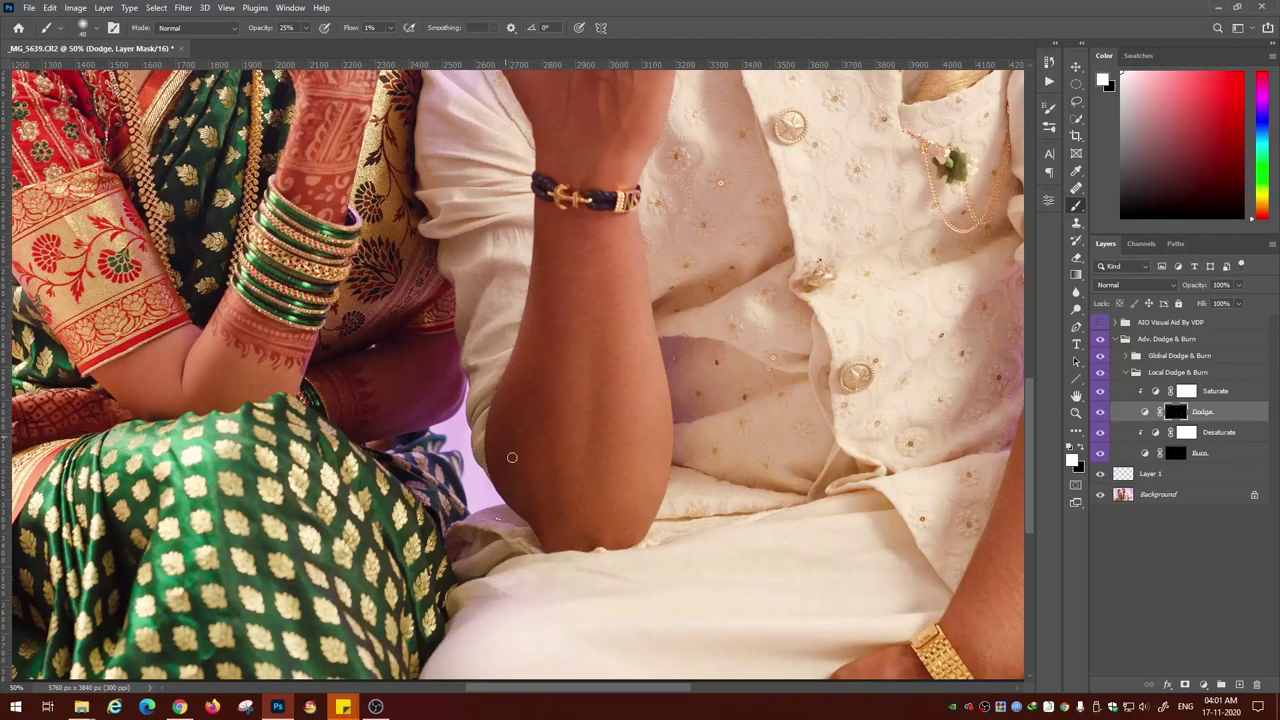
{"action": "key", "text": "alt+bracketleft"}
{"action": "key", "text": "alt+bracketleft"}
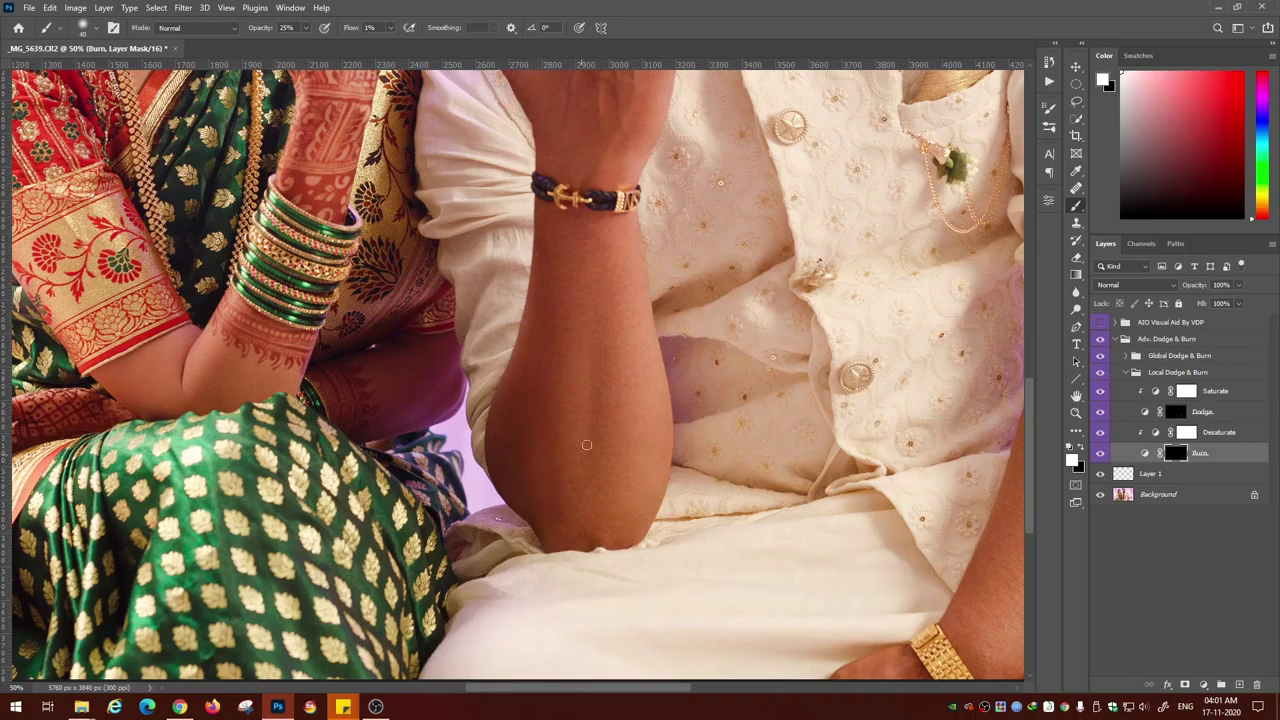
{"action": "key", "text": "alt+bracketright"}
{"action": "key", "text": "alt+bracketright"}
{"action": "key", "text": "alt+bracketleft"}
{"action": "key", "text": "alt+bracketleft"}
{"action": "key", "text": "alt+bracketright"}
{"action": "key", "text": "alt+bracketright"}
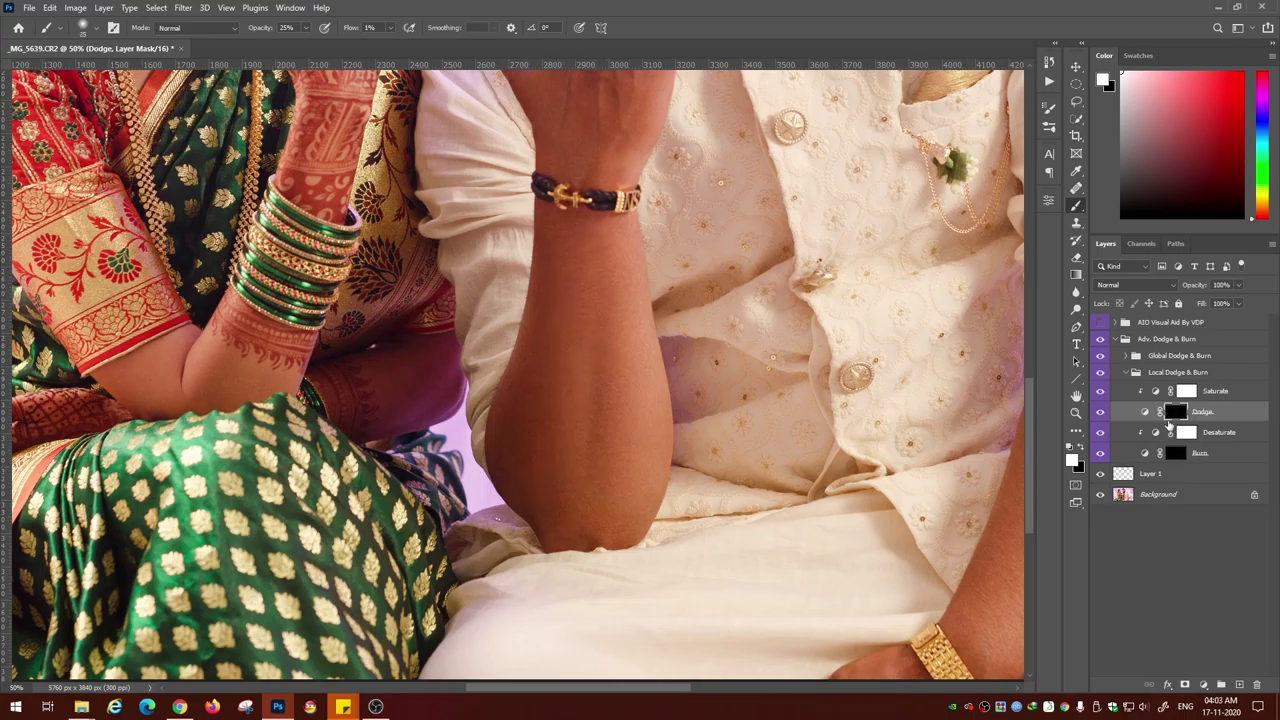
- Burn the bright skin along the little-finger side of the groom's raised hand with a small brush
{"action": "left_click", "coordinate": [1175, 453]}
{"action": "scroll", "coordinate": [613, 304], "scroll_direction": "up", "scroll_amount": 3}
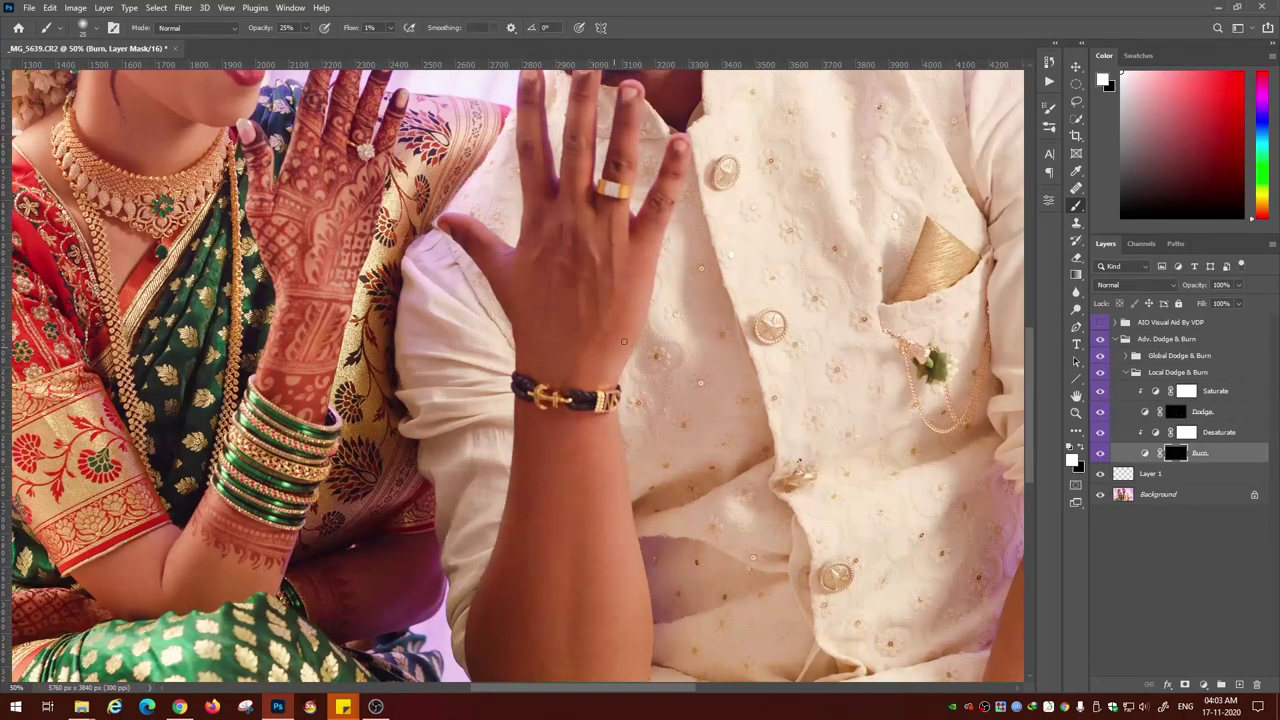
{"action": "key", "text": "ctrl+plus"}
{"action": "key", "text": "ctrl+plus"}
{"action": "left_click_drag", "start_coordinate": [638, 269], "coordinate": [451, 493]}
{"action": "key", "text": "bracketleft"}
{"action": "key", "text": "bracketleft"}
{"action": "key", "text": "bracketleft"}
{"action": "key", "text": "bracketleft"}
{"action": "key", "text": "bracketleft"}
{"action": "left_click", "coordinate": [1175, 412]}
{"action": "left_click", "coordinate": [1175, 453]}
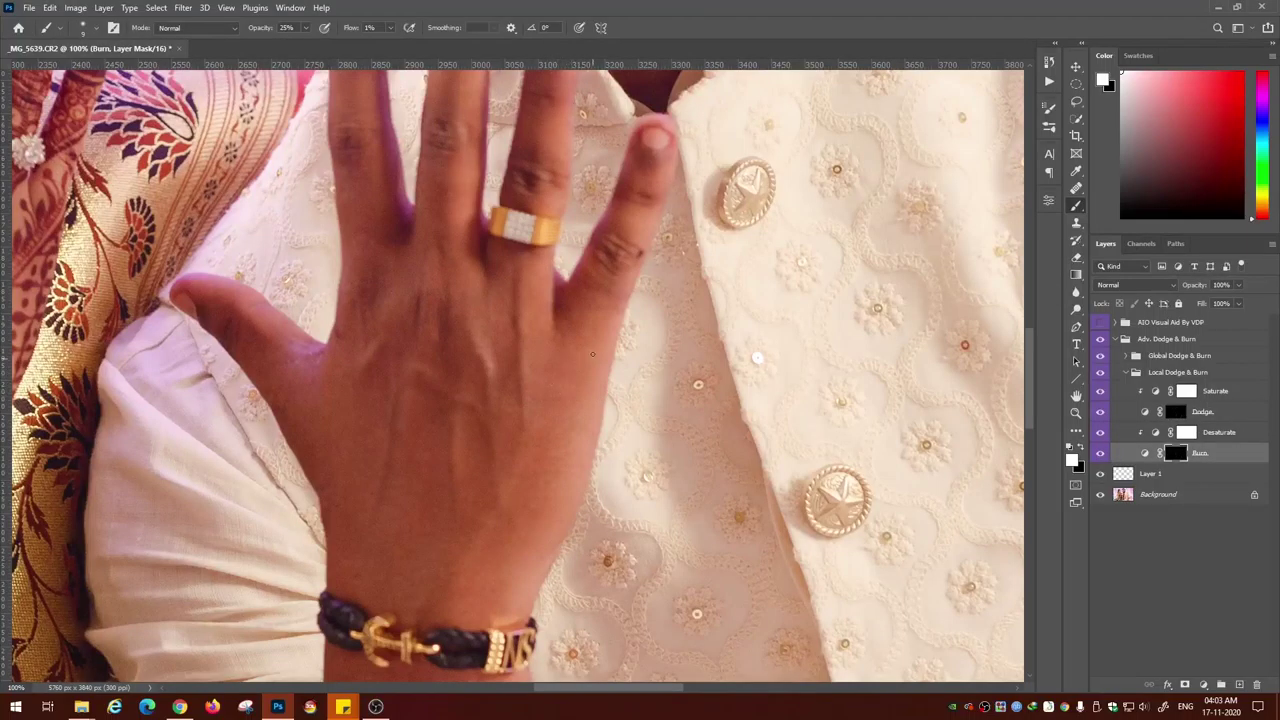
- Dodge the skin above the groom's bracelet and even out the base of his index finger with Burn and Dodge
{"action": "key", "text": "alt+bracketright"}
{"action": "key", "text": "alt+bracketright"}
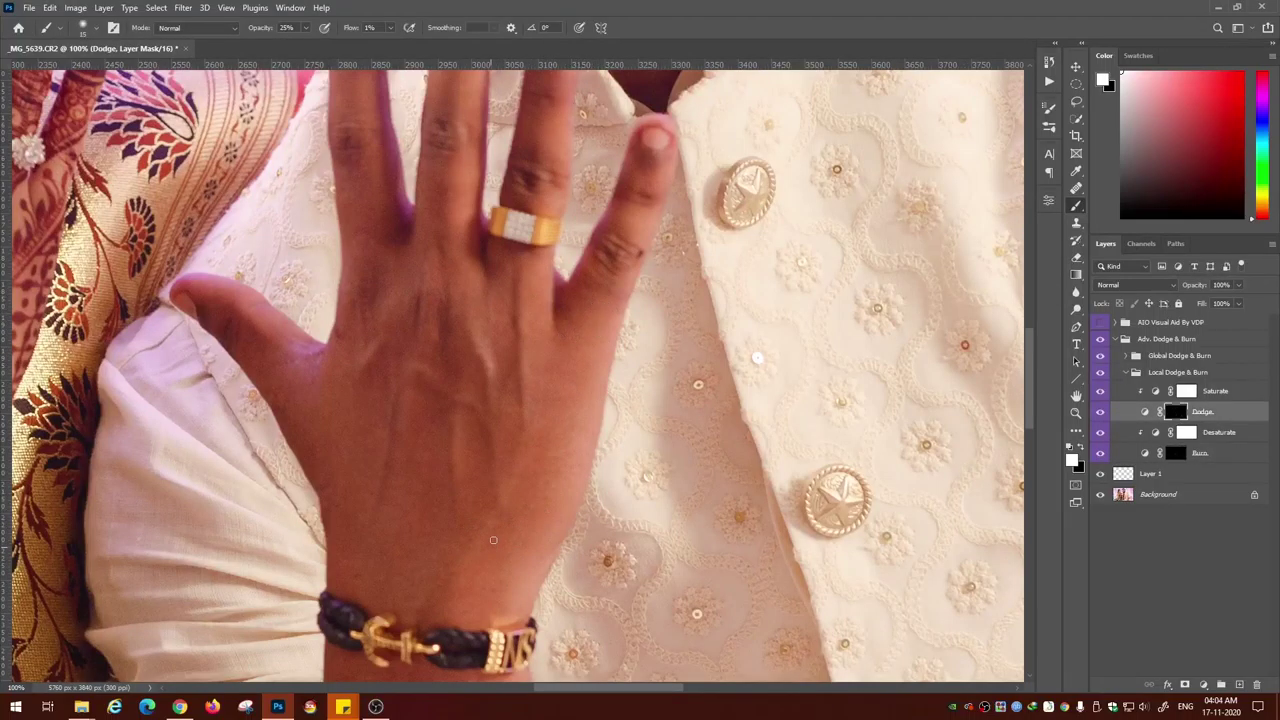
{"action": "left_click", "coordinate": [1124, 455]}
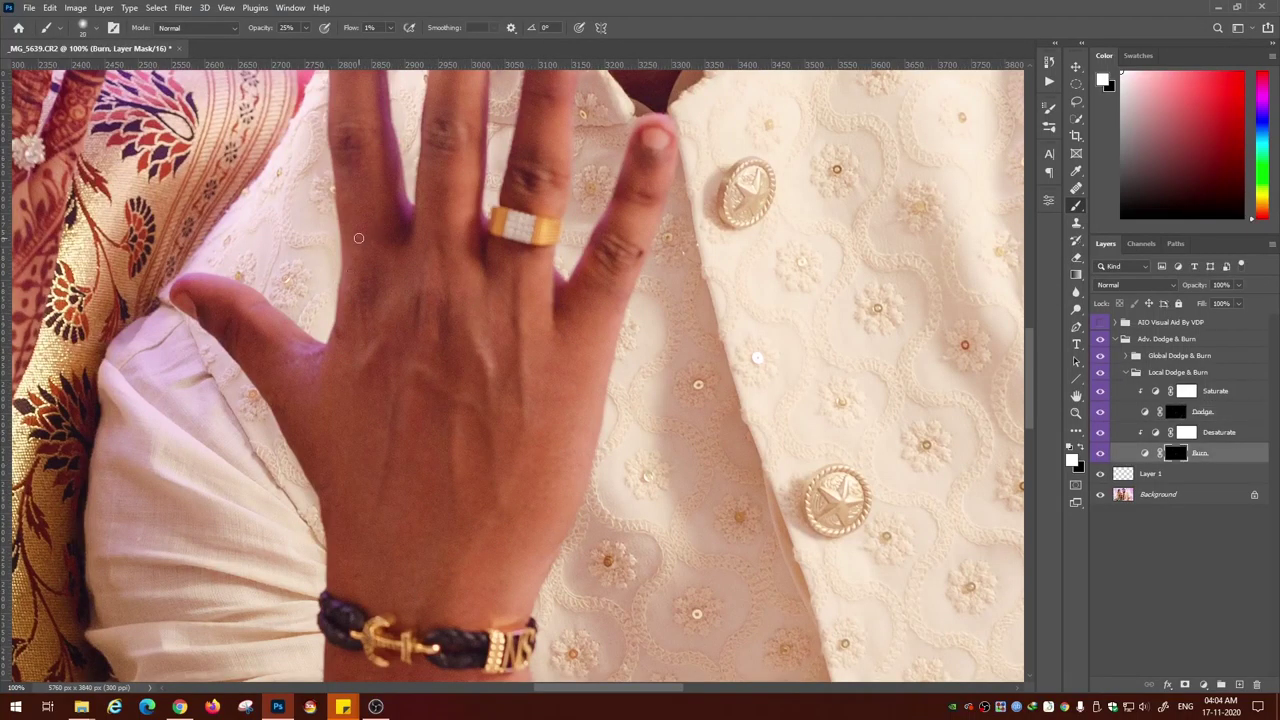
{"action": "key", "text": "bracketleft"}
{"action": "left_click", "coordinate": [1124, 412]}
{"action": "left_click_drag", "start_coordinate": [359, 238], "coordinate": [322, 421]}
- Dodge the groom's raised forearm below the bracelet on the local Dodge mask
{"action": "key", "text": "ctrl+minus"}
{"action": "key", "text": "ctrl+minus"}
{"action": "key", "text": "ctrl+minus"}
{"action": "key", "text": "ctrl+minus"}
{"action": "key", "text": "ctrl+minus"}
{"action": "left_click", "coordinate": [1115, 339]}
{"action": "key", "text": "ctrl+plus"}
{"action": "key", "text": "ctrl+minus"}
{"action": "key", "text": "ctrl+minus"}
{"action": "key", "text": "ctrl+minus"}
{"action": "key", "text": "ctrl+plus"}
{"action": "key", "text": "ctrl+plus"}
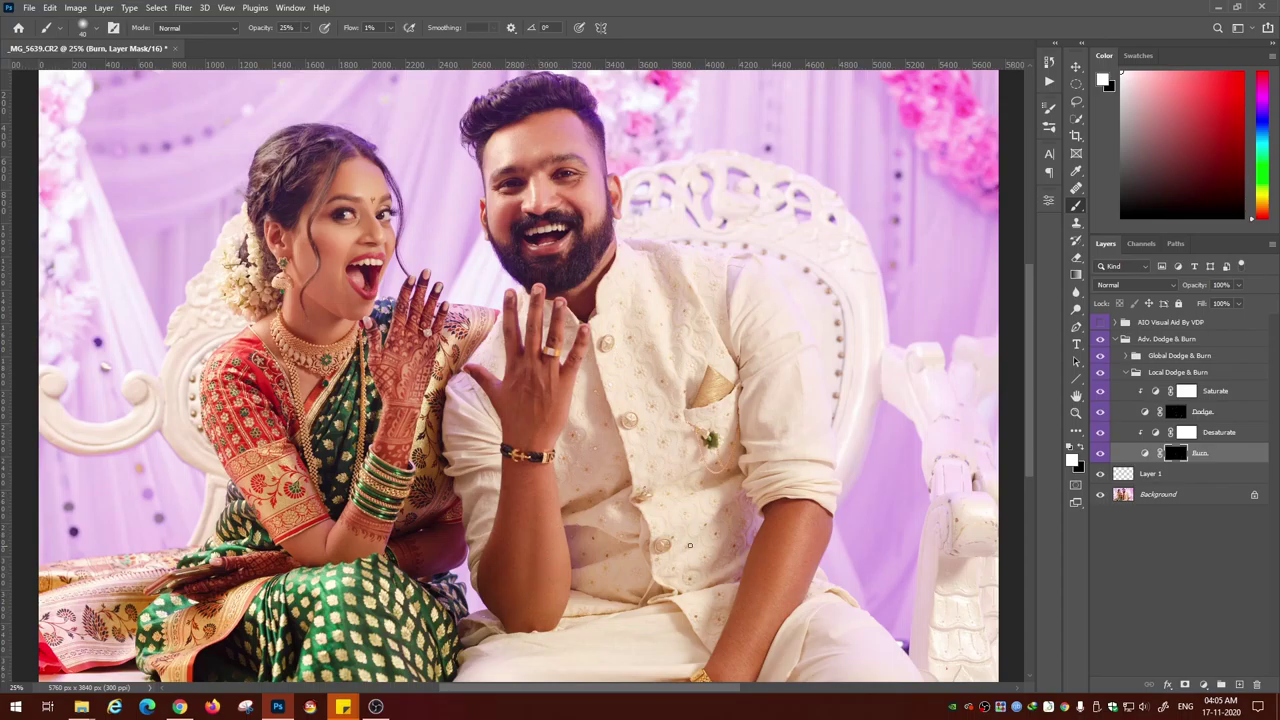
{"action": "key", "text": "alt+bracketright"}
{"action": "key", "text": "alt+bracketright"}
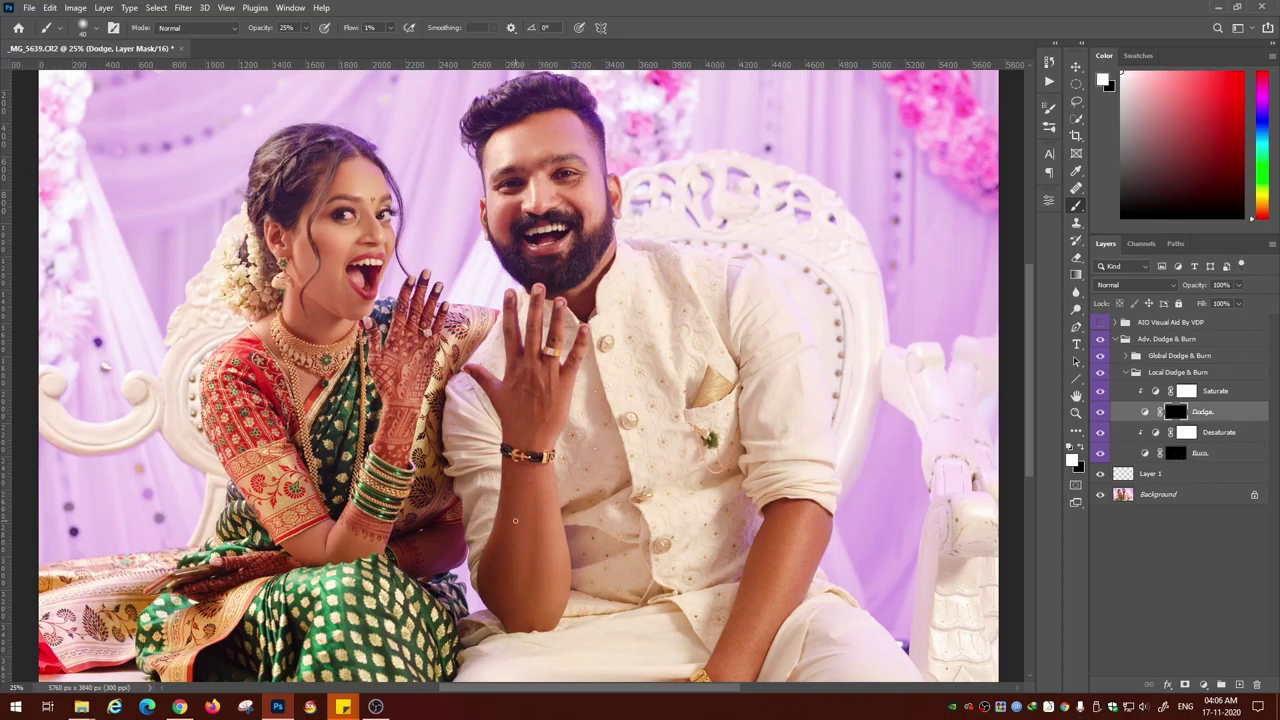
- Dodge the index-finger edge of the groom's hand with a smaller brush
{"action": "key", "text": "ctrl+plus"}
{"action": "key", "text": "ctrl+plus"}
{"action": "key", "text": "ctrl+plus"}
{"action": "key", "text": "ctrl+plus"}
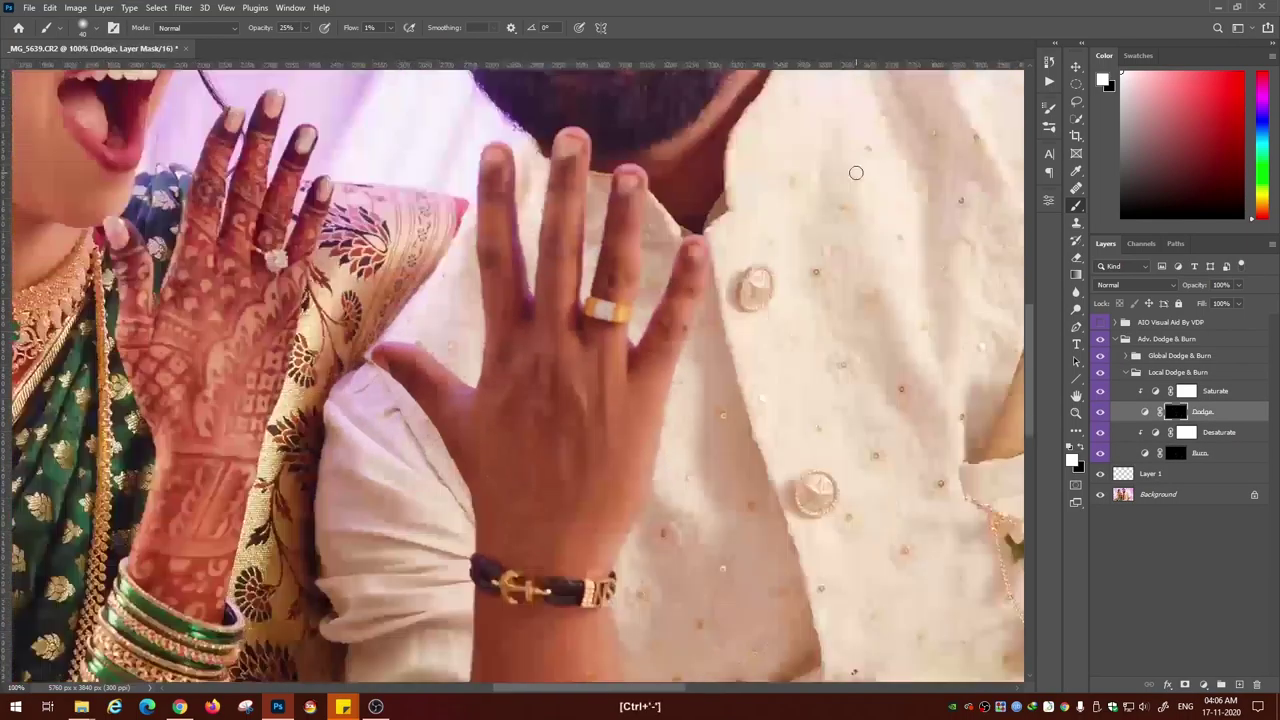
{"action": "key", "text": "bracketleft"}
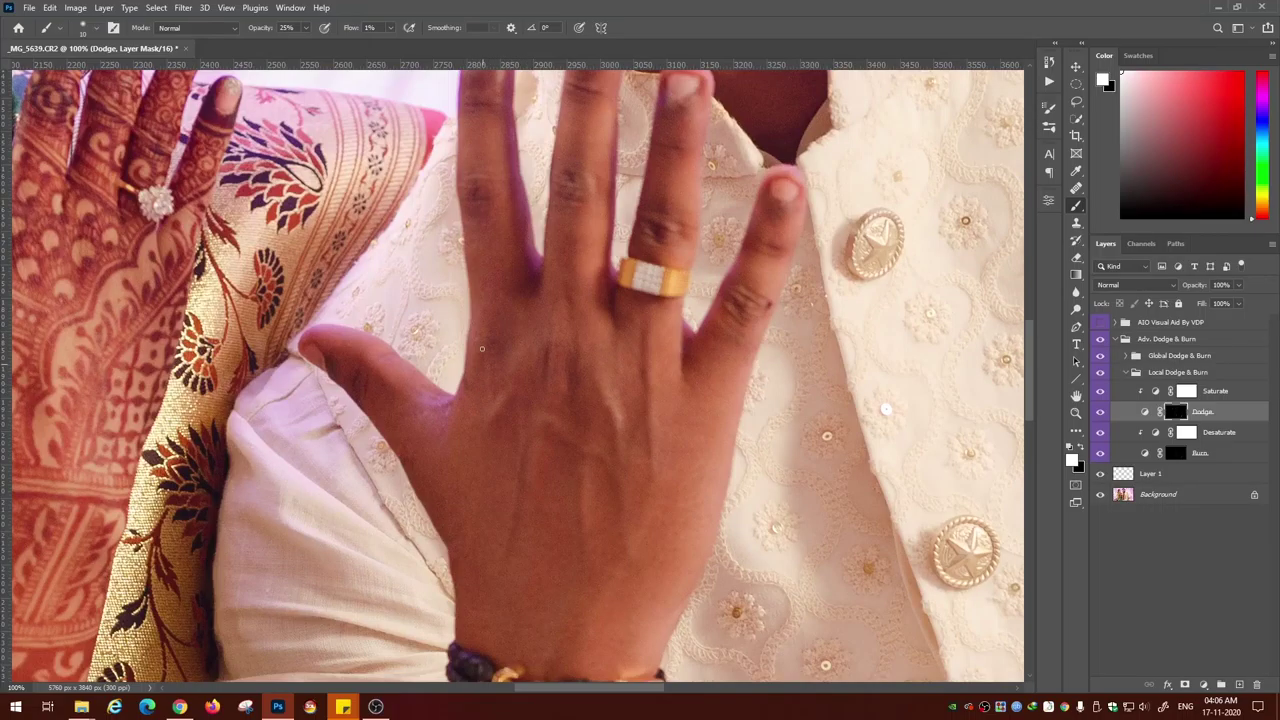
- Dodge the groom's forehead and burn the bright skin beside his eyebrow at the temple
{"action": "key", "text": "ctrl+minus"}
{"action": "key", "text": "ctrl+minus"}
{"action": "key", "text": "ctrl+minus"}
{"action": "key", "text": "ctrl+minus"}
{"action": "key", "text": "ctrl+minus"}
{"action": "key", "text": "ctrl+plus"}
{"action": "key", "text": "ctrl+plus"}
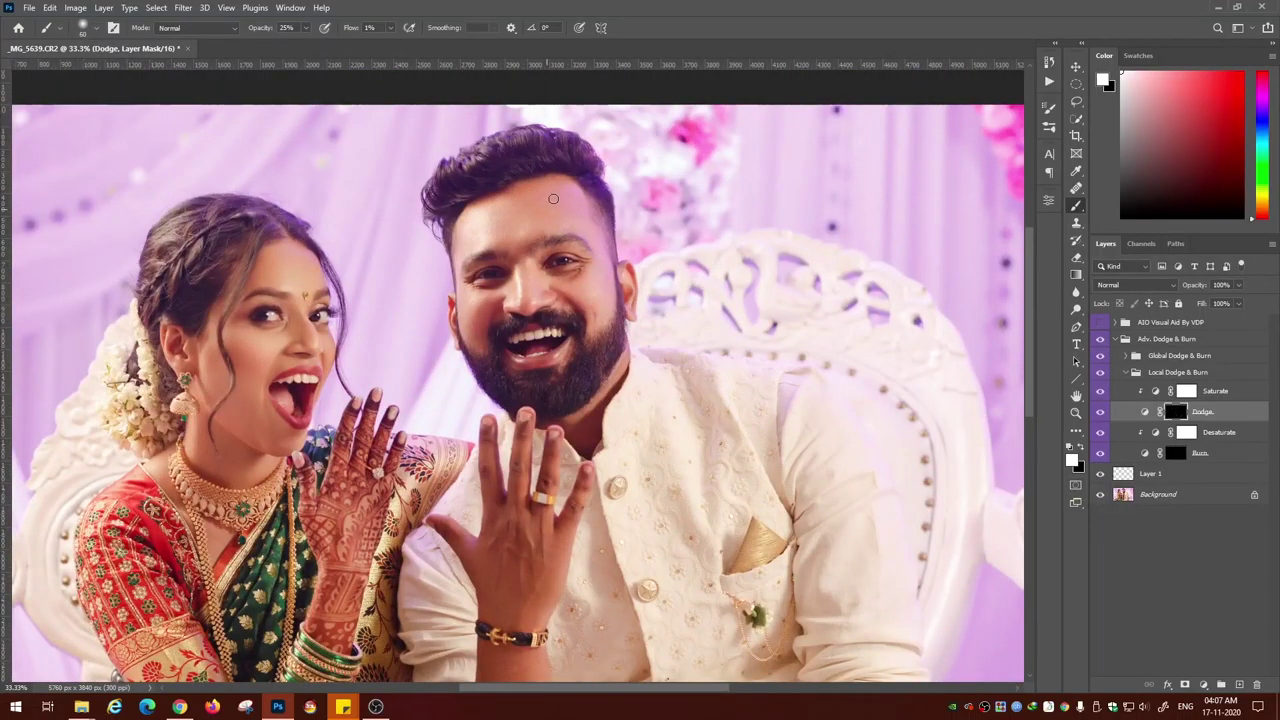
{"action": "key", "text": "alt+bracketleft"}
{"action": "key", "text": "alt+bracketleft"}
{"action": "key", "text": "ctrl+plus"}
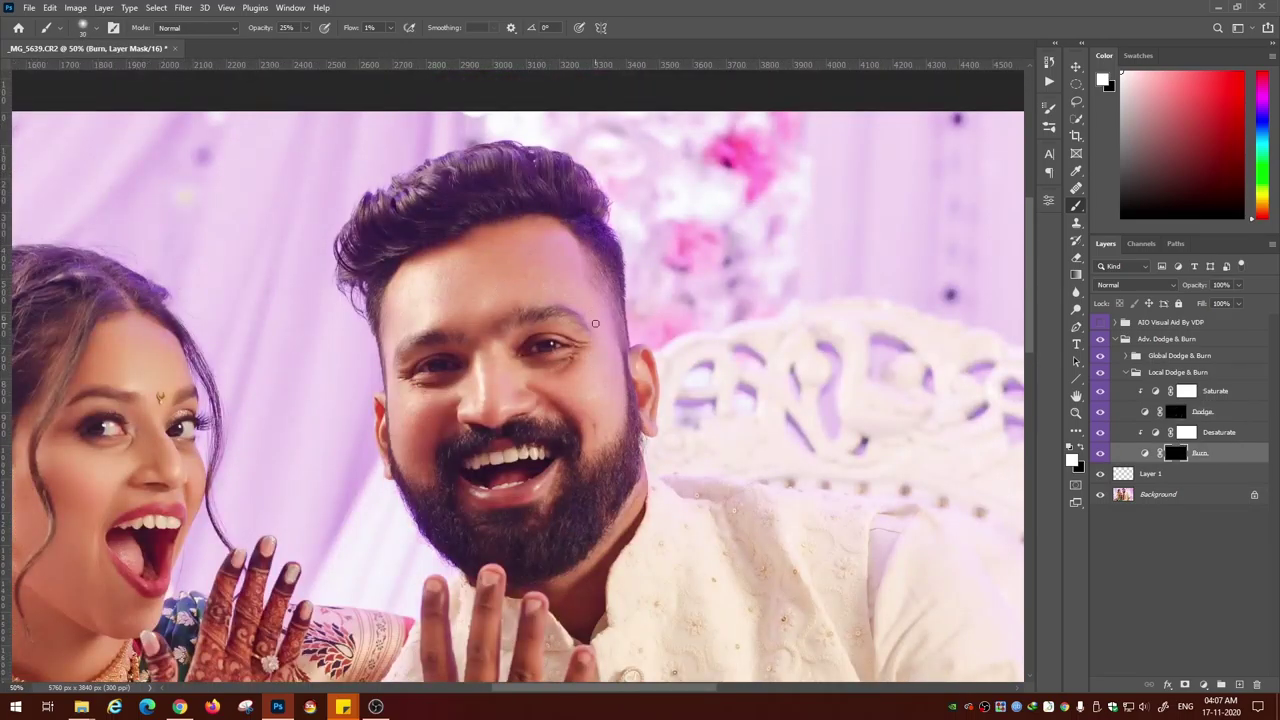
- Even out the groom's cheek above the beard line with alternating Dodge and Burn strokes
{"action": "key", "text": "alt+bracketright"}
{"action": "key", "text": "alt+bracketright"}
{"action": "key", "text": "ctrl+plus"}
{"action": "key", "text": "ctrl+plus"}
{"action": "key", "text": "alt+bracketleft"}
{"action": "key", "text": "alt+bracketleft"}
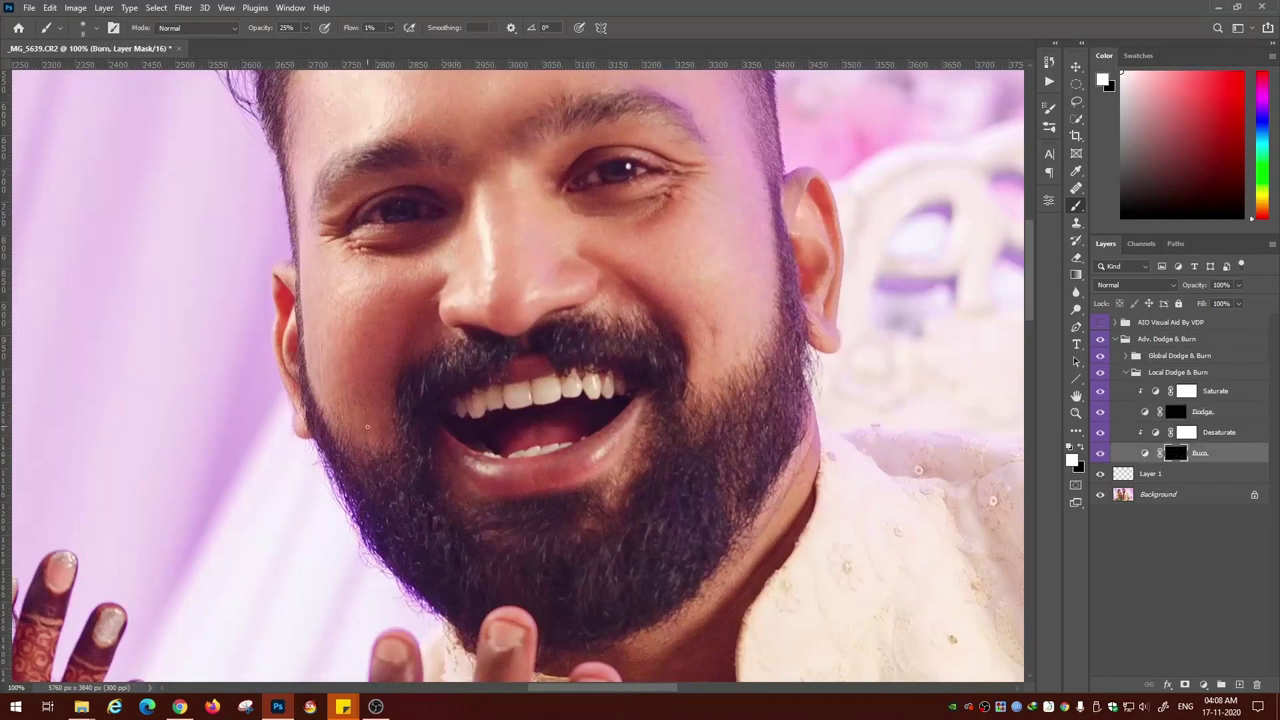
{"action": "key", "text": "alt+bracketright"}
{"action": "key", "text": "alt+bracketright"}
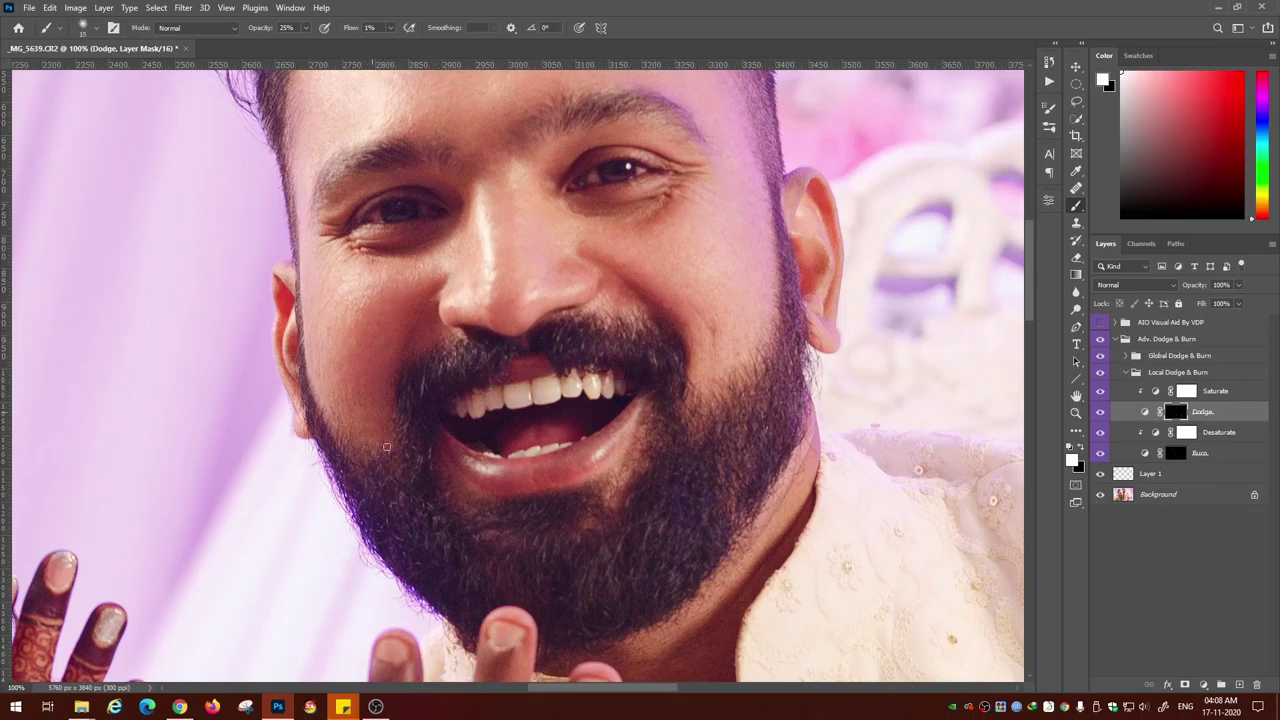
- Refine the groom's lower face on the Burn mask and dodge the dark spots around his nose
{"action": "key", "text": "alt+bracketleft"}
{"action": "key", "text": "alt+bracketleft"}
{"action": "key", "text": "ctrl+plus"}
{"action": "key", "text": "alt+bracketright"}
{"action": "key", "text": "alt+bracketright"}
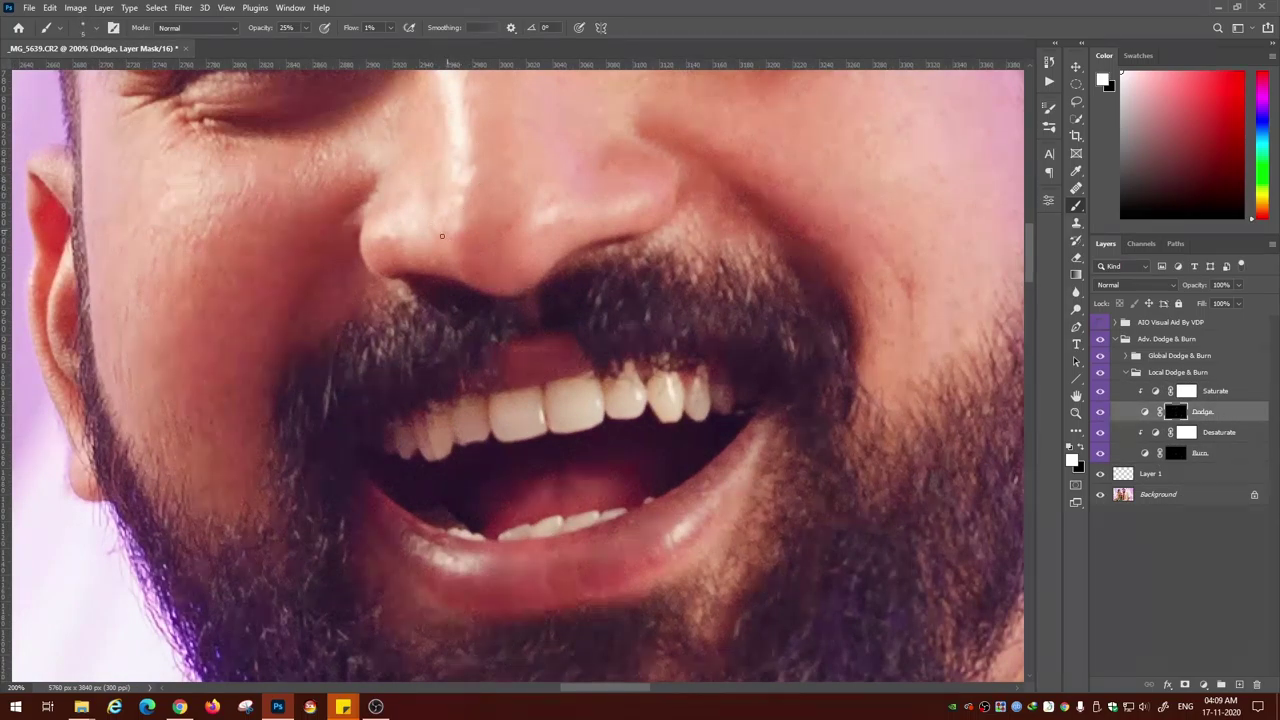
- Collapse the Local Dodge & Burn group, expand Global Dodge & Burn and select its Burn mask
{"action": "key", "text": "ctrl+minus"}
{"action": "key", "text": "ctrl+minus"}
{"action": "key", "text": "ctrl+minus"}
{"action": "key", "text": "ctrl+minus"}
{"action": "key", "text": "ctrl+minus"}
{"action": "key", "text": "ctrl+minus"}
{"action": "left_click", "coordinate": [1126, 373]}
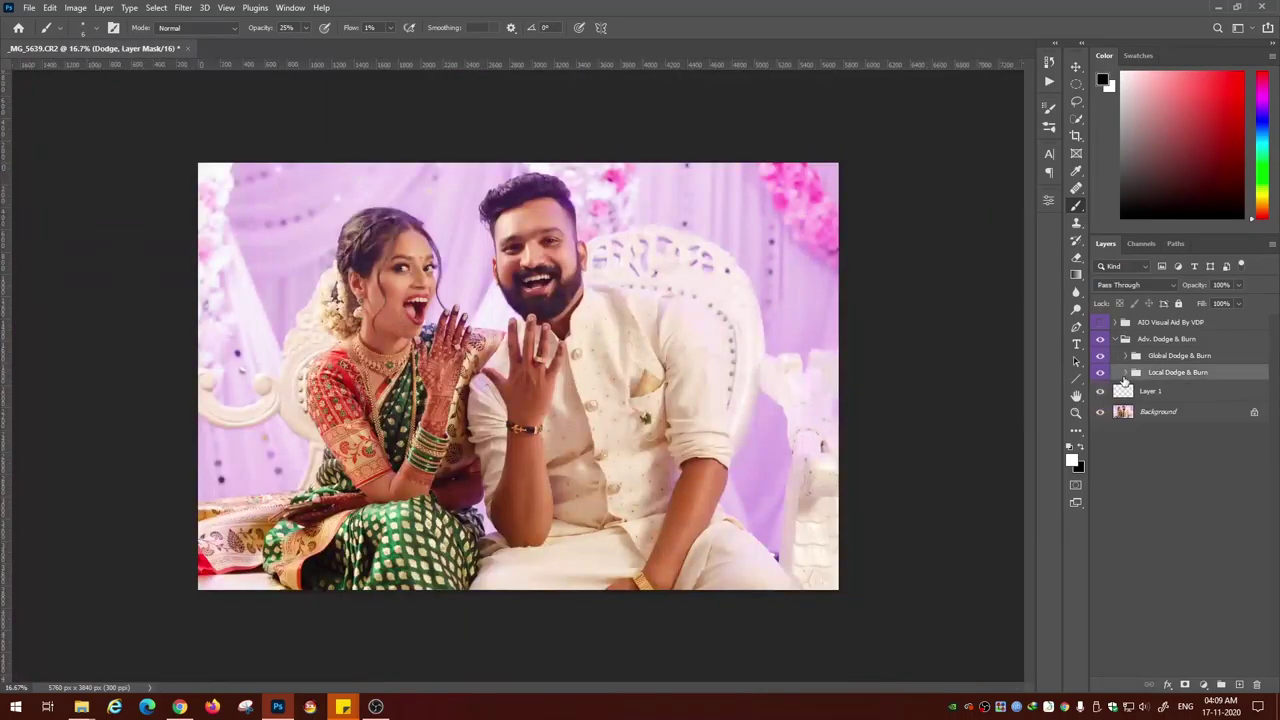
{"action": "left_click", "coordinate": [1126, 356]}
{"action": "left_click", "coordinate": [1176, 395]}
{"action": "key", "text": "alt+bracketleft"}
{"action": "key", "text": "alt+bracketleft"}
- Enlarge the brush to 175 px and globally burn the groom's forehead, using a smaller brush around his neck
{"action": "key", "text": "bracketright"}
{"action": "key", "text": "bracketright"}
{"action": "key", "text": "bracketright"}
{"action": "key", "text": "bracketright"}
{"action": "key", "text": "bracketright"}
{"action": "key", "text": "bracketright"}
{"action": "key", "text": "bracketright"}
{"action": "key", "text": "bracketright"}
{"action": "key", "text": "bracketright"}
{"action": "key", "text": "bracketright"}
{"action": "key", "text": "bracketright"}
{"action": "key", "text": "bracketright"}
{"action": "key", "text": "bracketright"}
{"action": "key", "text": "bracketright"}
{"action": "key", "text": "bracketright"}
{"action": "key", "text": "bracketright"}
{"action": "key", "text": "bracketright"}
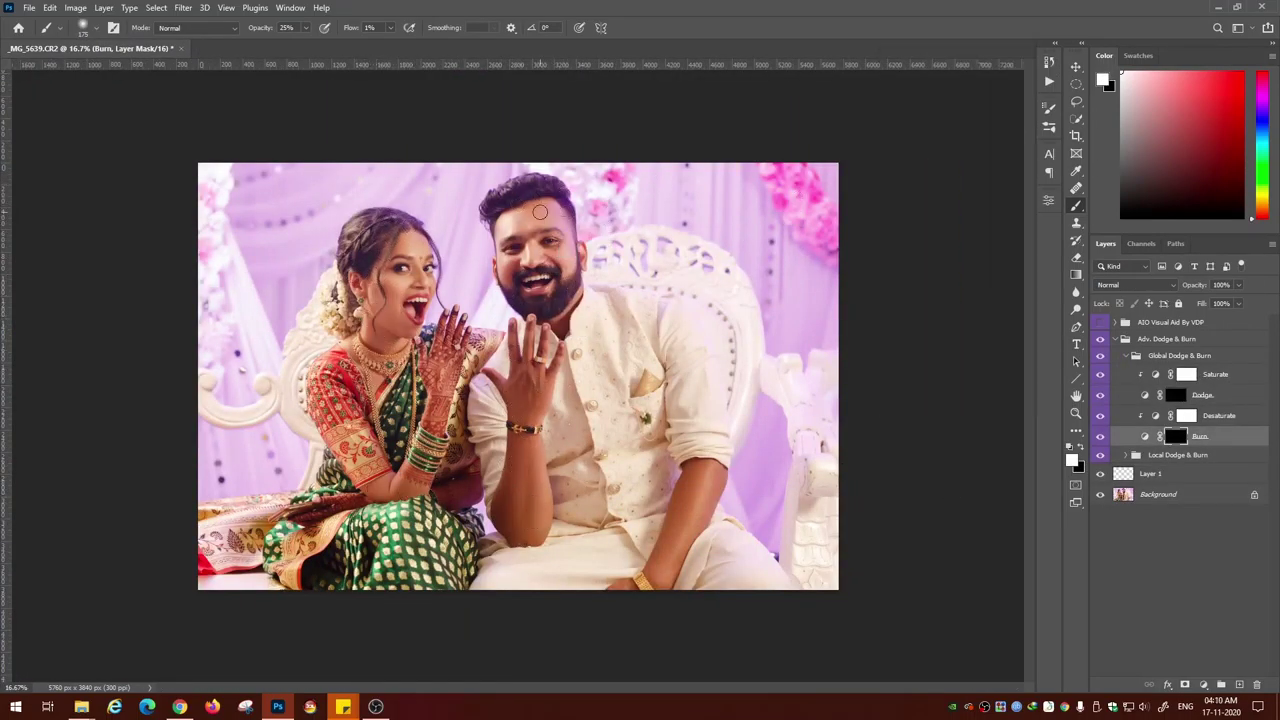
{"action": "key", "text": "ctrl+plus"}
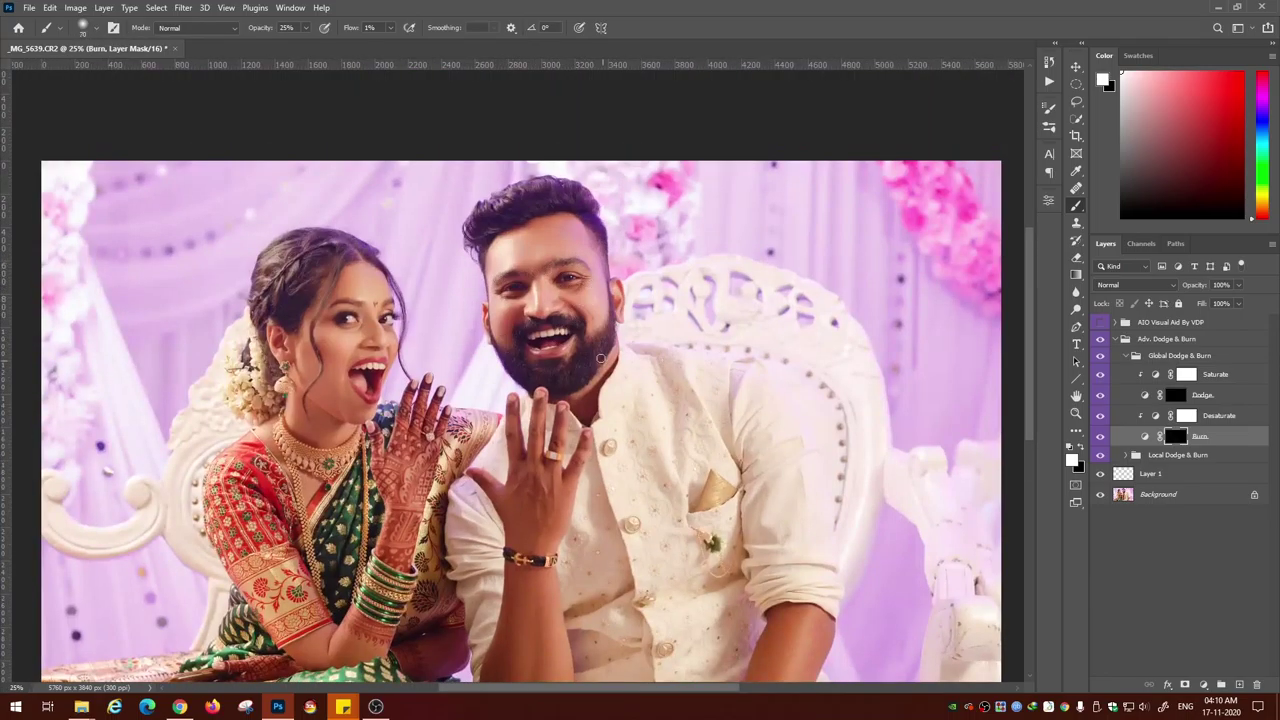
{"action": "key", "text": "ctrl+plus"}
- Shape the bride's face and hennaed arm with the global Dodge and Burn masks
{"action": "key", "text": "alt+bracketright"}
{"action": "key", "text": "alt+bracketright"}
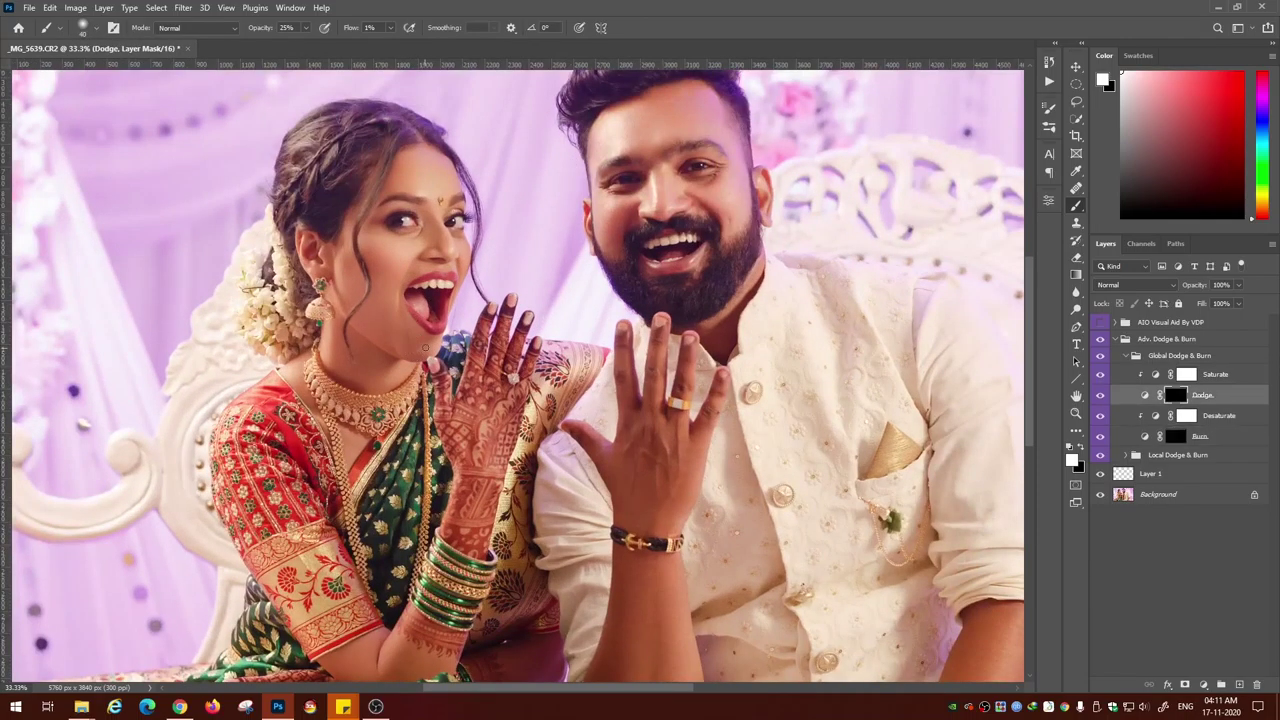
{"action": "key", "text": "alt+bracketleft"}
{"action": "key", "text": "alt+bracketleft"}
{"action": "key", "text": "alt+bracketright"}
{"action": "key", "text": "alt+bracketright"}
{"action": "scroll", "coordinate": [442, 532], "scroll_direction": "down", "scroll_amount": 3}
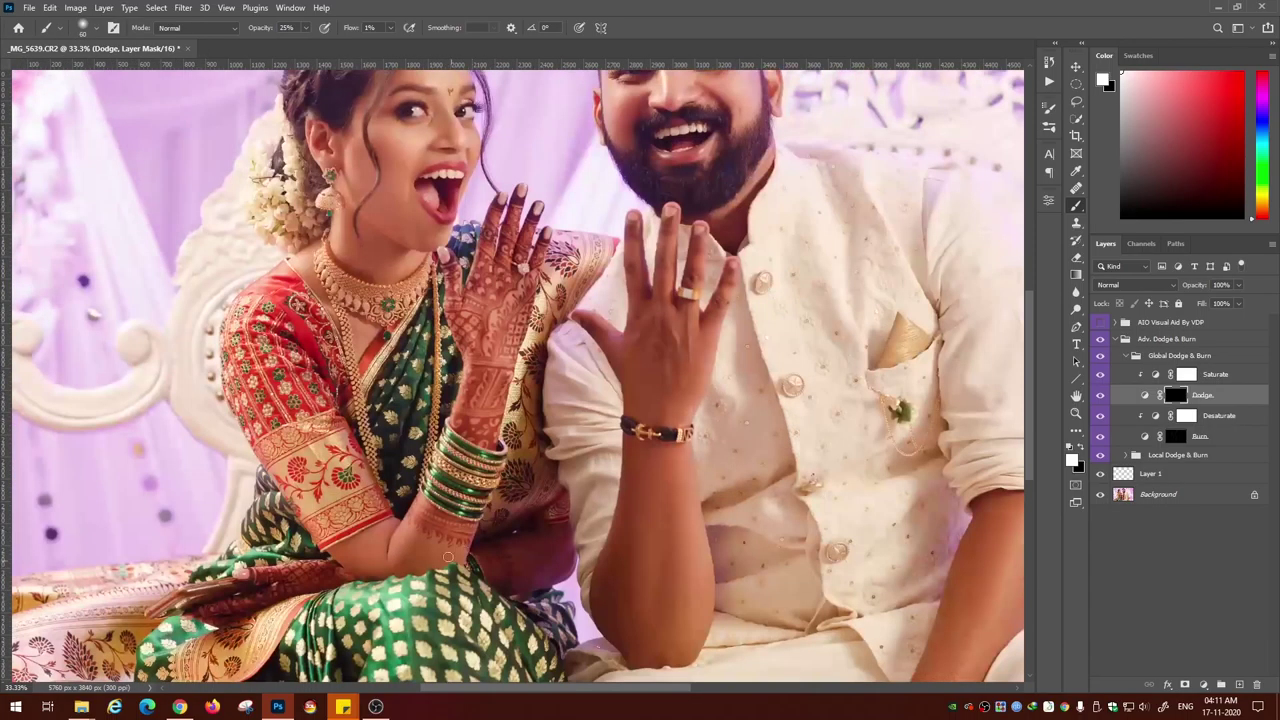
{"action": "left_click_drag", "start_coordinate": [723, 553], "coordinate": [558, 362]}
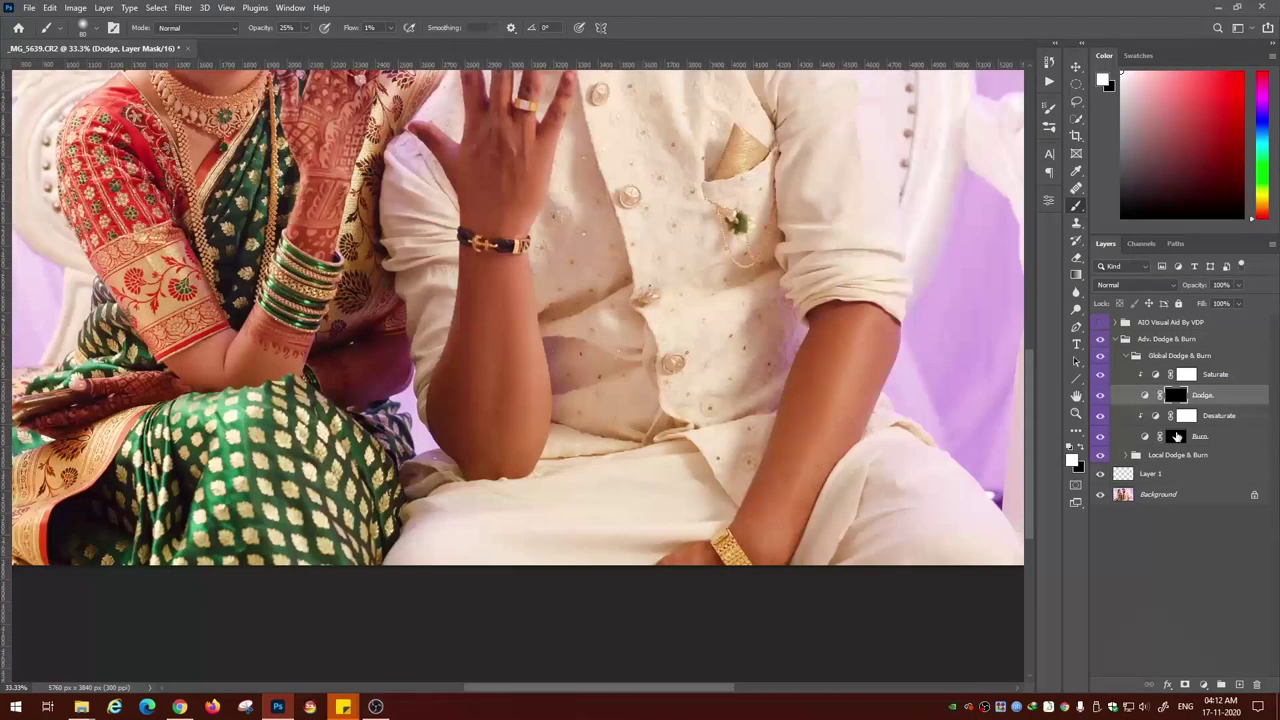
- Shape the groom's forearms and raised hand on the global Burn and Dodge masks, varying the brush size
{"action": "left_click", "coordinate": [1176, 437]}
{"action": "key", "text": "bracketleft"}
{"action": "key", "text": "bracketleft"}
{"action": "key", "text": "bracketleft"}
{"action": "key", "text": "bracketleft"}
{"action": "left_click", "coordinate": [1176, 395]}
{"action": "scroll", "coordinate": [454, 448], "scroll_direction": "up", "scroll_amount": 8}
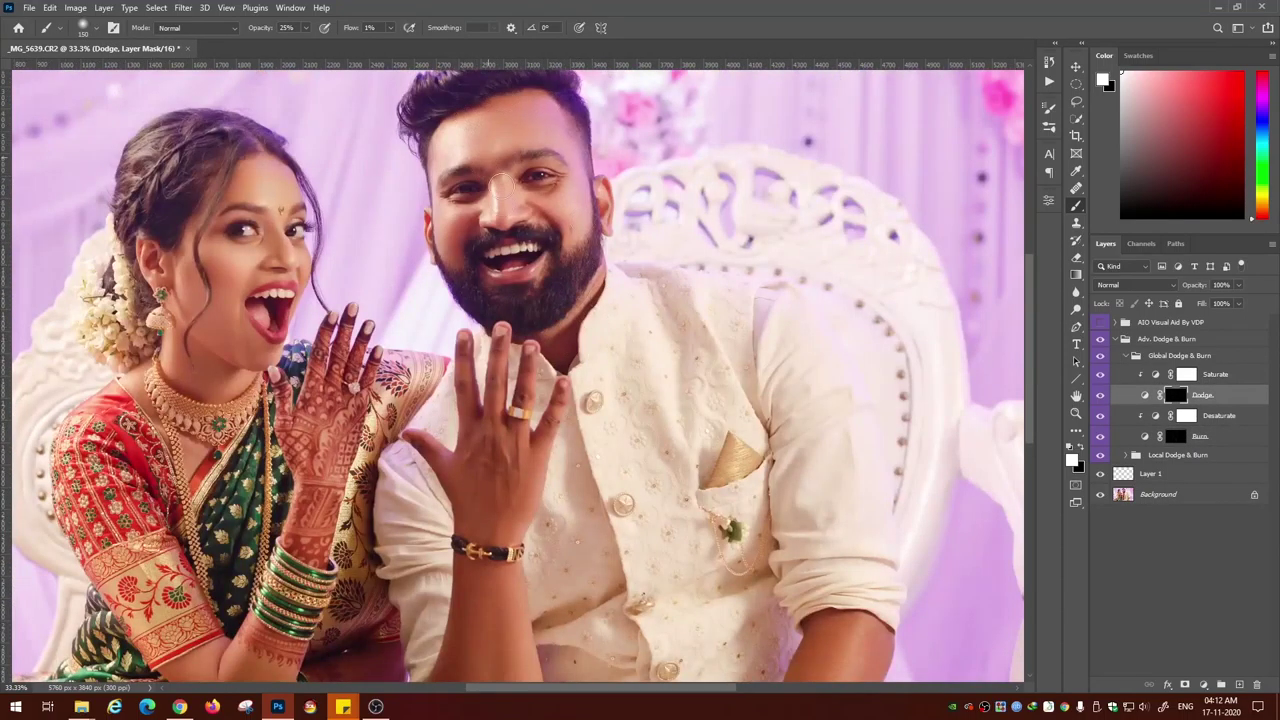
{"action": "scroll", "coordinate": [447, 228], "scroll_direction": "left", "scroll_amount": 5}
- Burn fine shading along the bride's cheek on the global Burn mask with a small brush
{"action": "left_click", "coordinate": [1175, 436]}
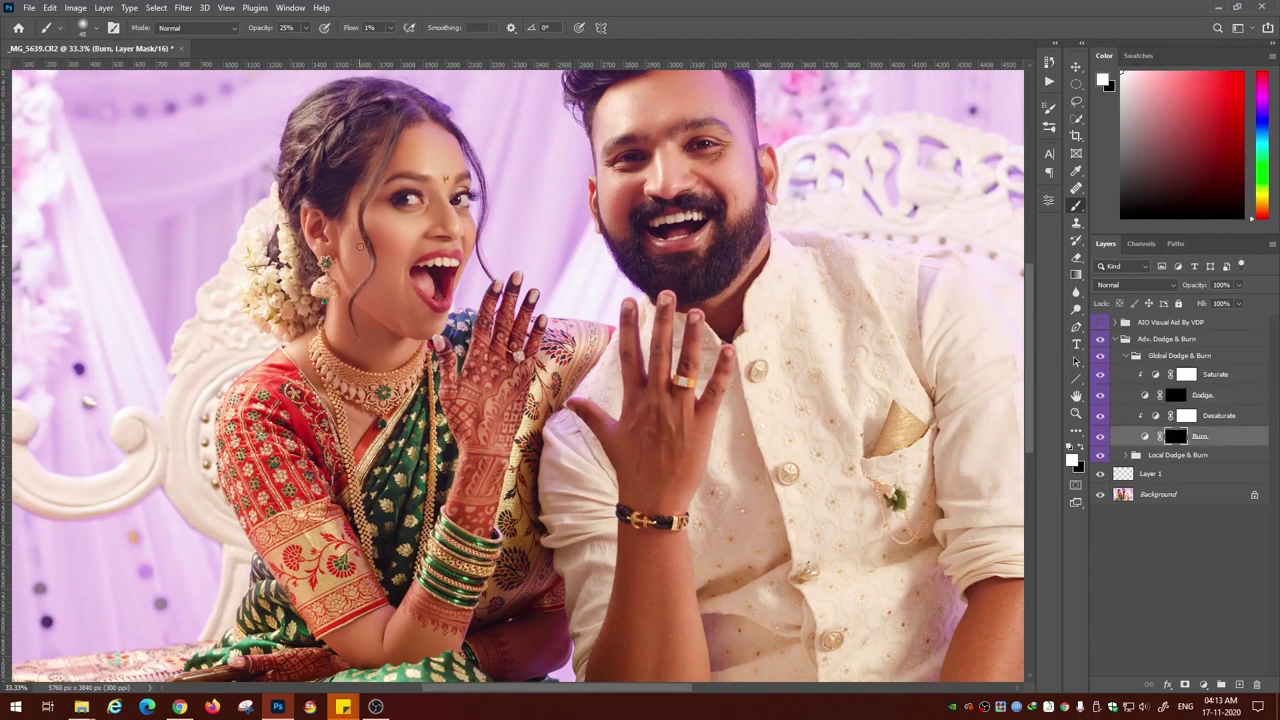
{"action": "key", "text": "ctrl+plus"}
{"action": "key", "text": "ctrl+plus"}
{"action": "key", "text": "ctrl+plus"}
{"action": "key", "text": "ctrl+plus"}
{"action": "key", "text": "ctrl+plus"}
{"action": "key", "text": "ctrl+plus"}
{"action": "key", "text": "ctrl+plus"}
{"action": "key", "text": "ctrl+minus"}
{"action": "key", "text": "ctrl+minus"}
{"action": "key", "text": "ctrl+minus"}
{"action": "key", "text": "ctrl+minus"}
{"action": "key", "text": "ctrl+minus"}
- Compare the retouched portrait with the original Background by isolating and restoring its visibility
{"action": "left_click", "coordinate": [1104, 496], "text": "alt"}
{"action": "left_click", "coordinate": [1104, 495], "text": "alt"}
{"action": "left_click", "coordinate": [1114, 493], "text": "alt"}
{"action": "left_click", "coordinate": [1102, 496], "text": "alt"}
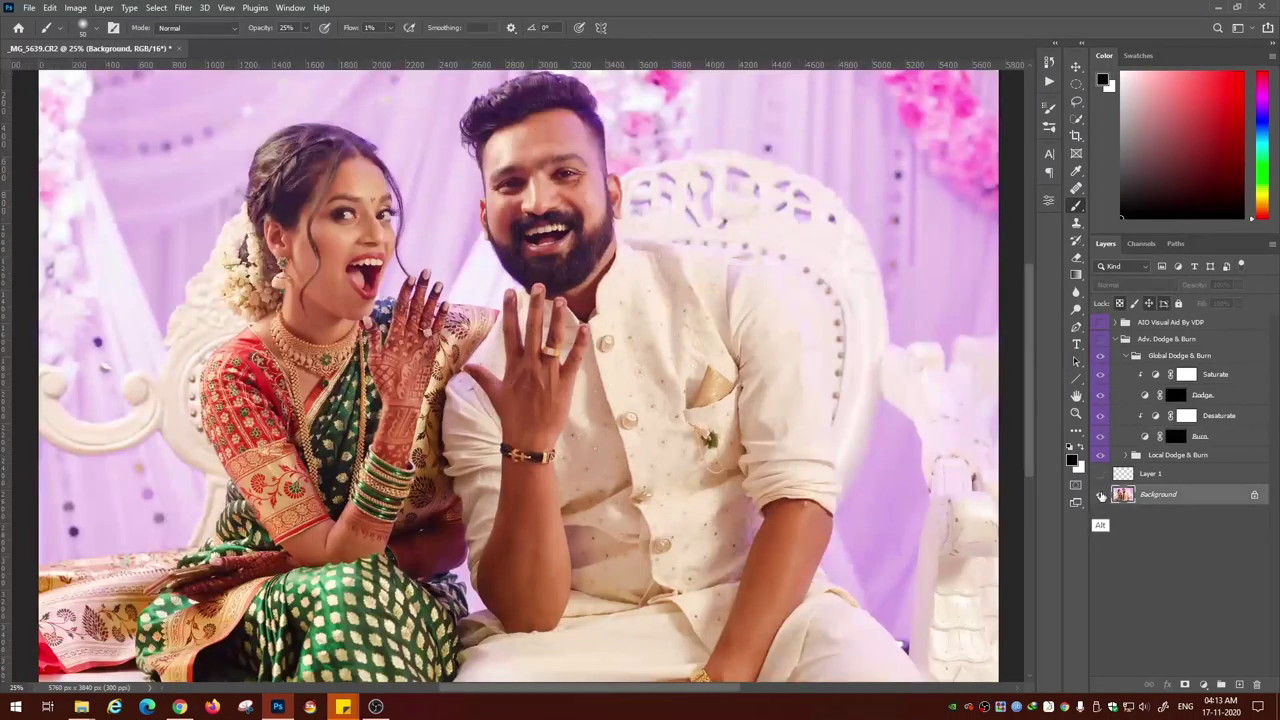
{"action": "left_click", "coordinate": [1102, 496], "text": "alt"}
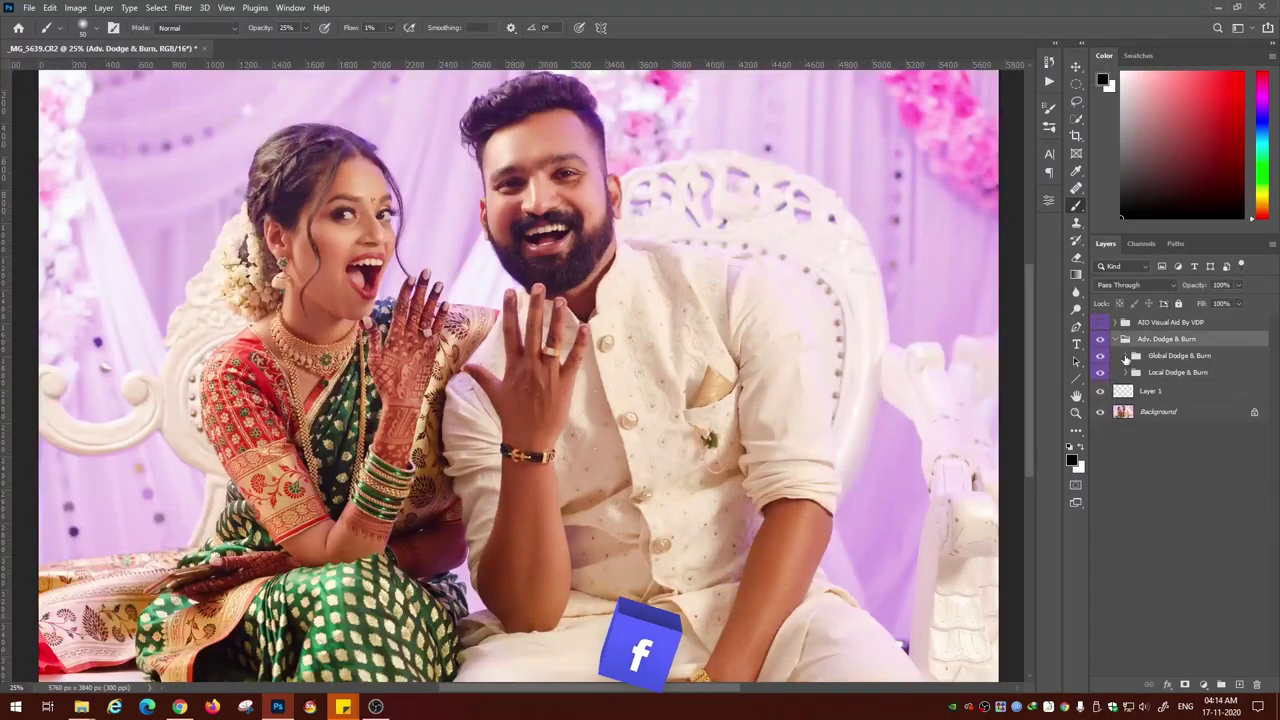
- Expand the Global Dodge & Burn group and dodge the groom's kurta with a large brush
{"action": "left_click", "coordinate": [1126, 356]}
{"action": "left_click", "coordinate": [1176, 395]}
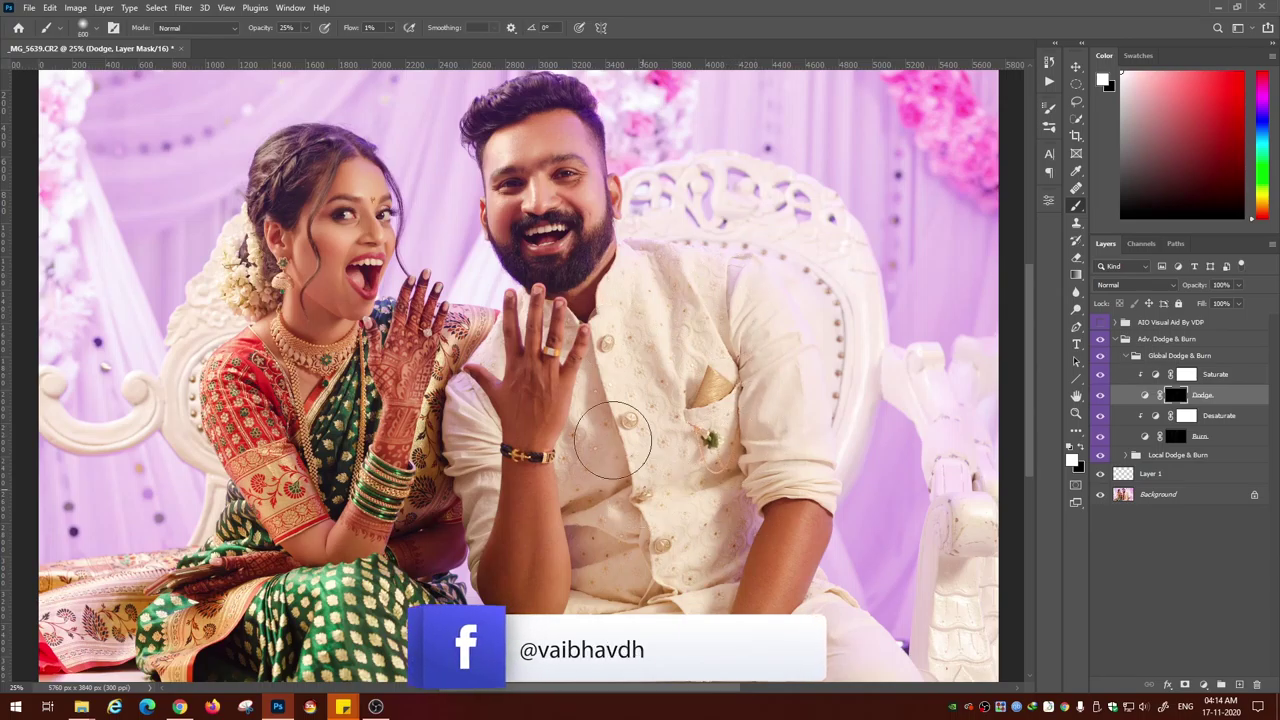
{"action": "left_click_drag", "start_coordinate": [614, 452], "coordinate": [591, 230]}
{"action": "left_click_drag", "start_coordinate": [749, 109], "coordinate": [751, 290]}
- Burn the shadows and folds of the groom's kurta on the global Burn mask with a 300 px brush
{"action": "left_click", "coordinate": [1176, 436]}
{"action": "key", "text": "bracketright"}
{"action": "key", "text": "bracketright"}
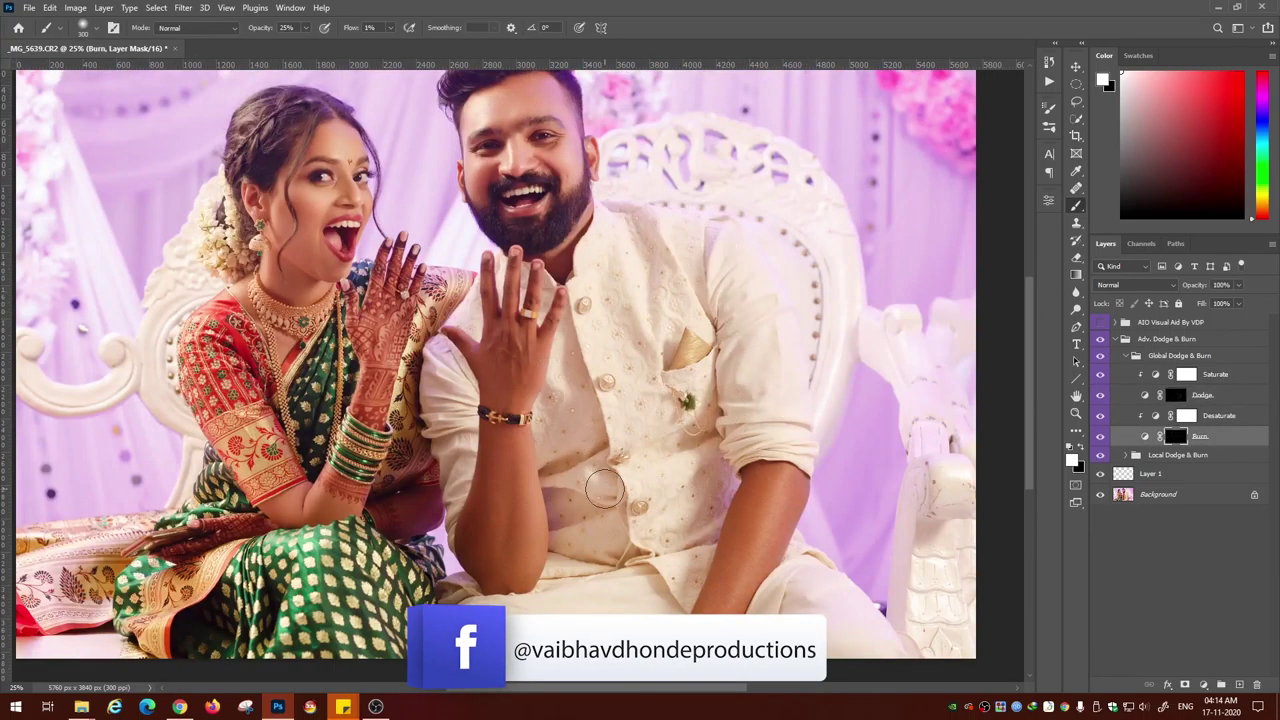
{"action": "left_click_drag", "start_coordinate": [605, 489], "coordinate": [543, 285]}
{"action": "left_click_drag", "start_coordinate": [700, 200], "coordinate": [722, 482]}
- Dodge the groom's sleeve and refine the bride's face with smaller brushes on the global Dodge and Burn masks
{"action": "left_click", "coordinate": [1176, 395]}
{"action": "left_click_drag", "start_coordinate": [417, 448], "coordinate": [492, 363]}
{"action": "left_click", "coordinate": [1176, 436]}
{"action": "key", "text": "bracketleft"}
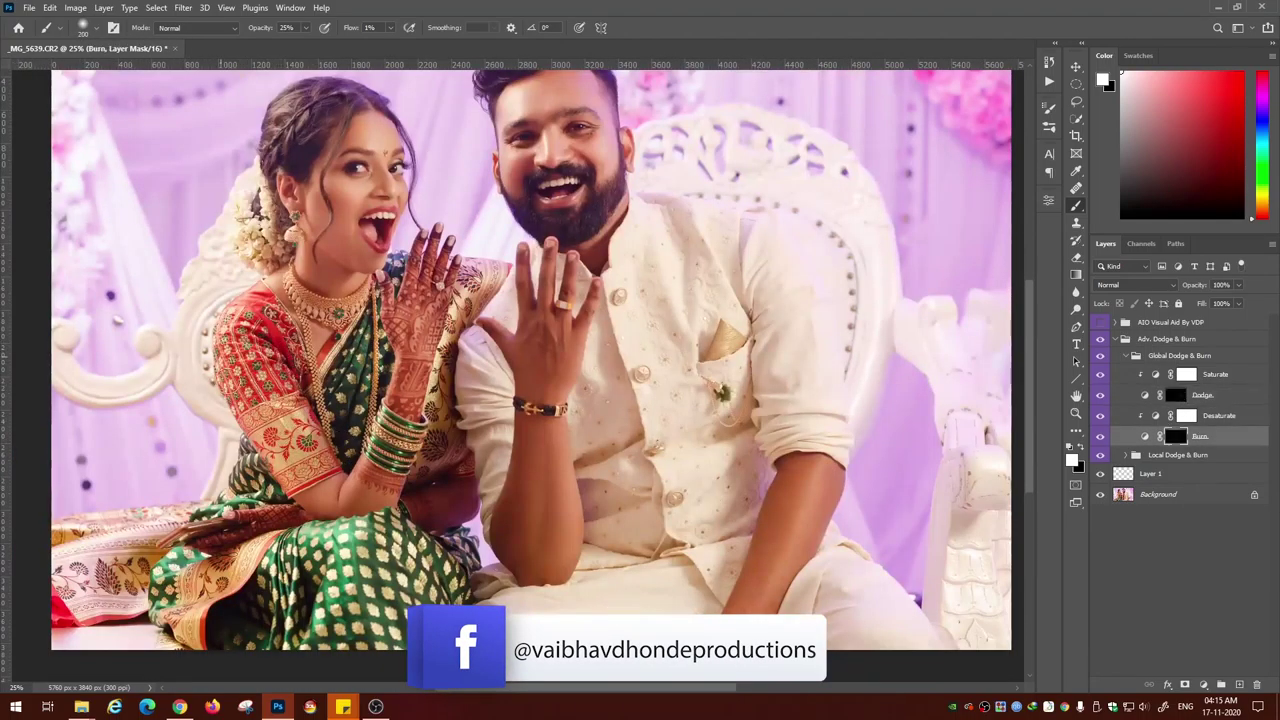
{"action": "left_click", "coordinate": [1176, 395]}
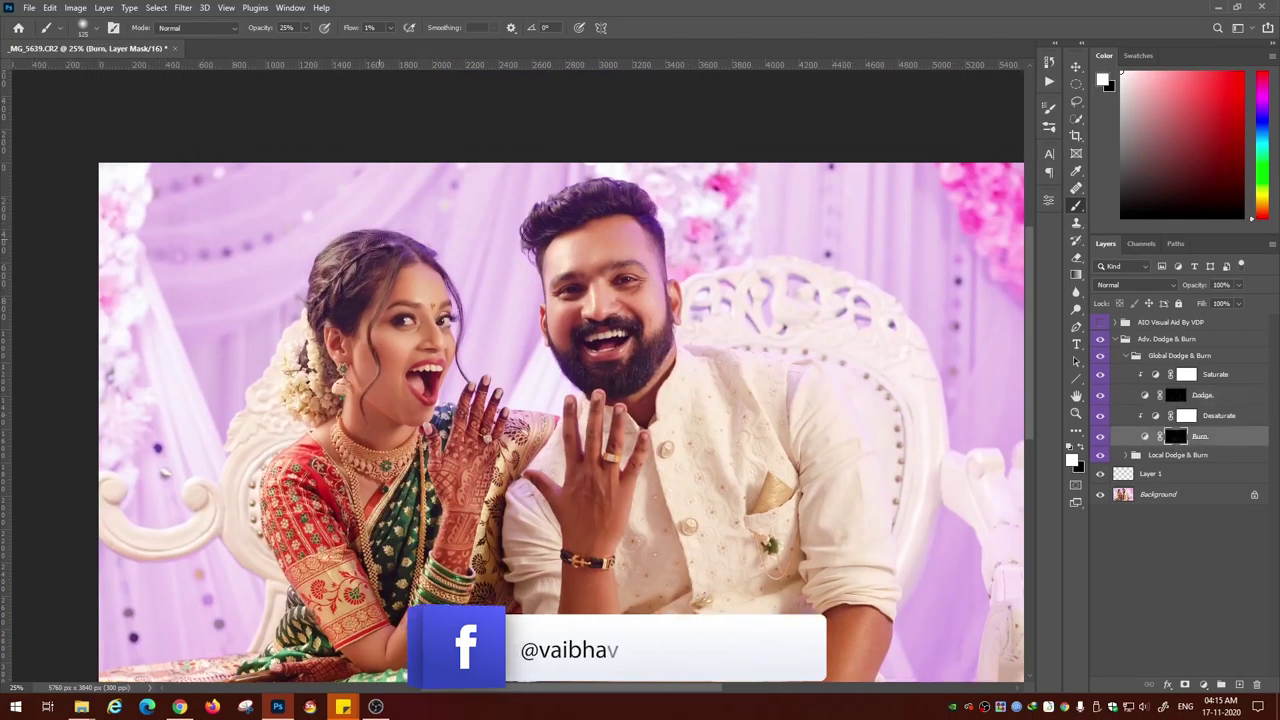
{"action": "left_click", "coordinate": [1176, 395]}
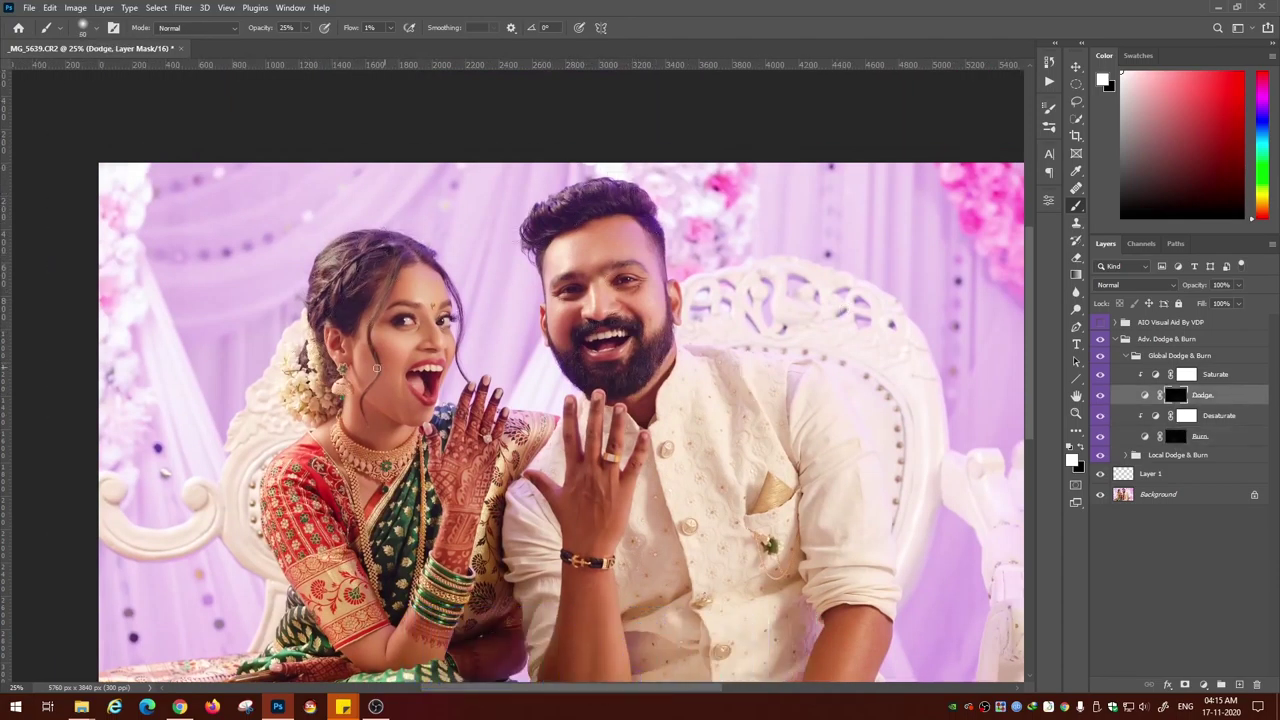
- Dodge the groom's eyes with a 30 px brush at 10% flow on the global Dodge mask
{"action": "key", "text": "ctrl+plus"}
{"action": "key", "text": "ctrl+plus"}
{"action": "key", "text": "bracketleft"}
{"action": "key", "text": "bracketleft"}
{"action": "key", "text": "bracketleft"}
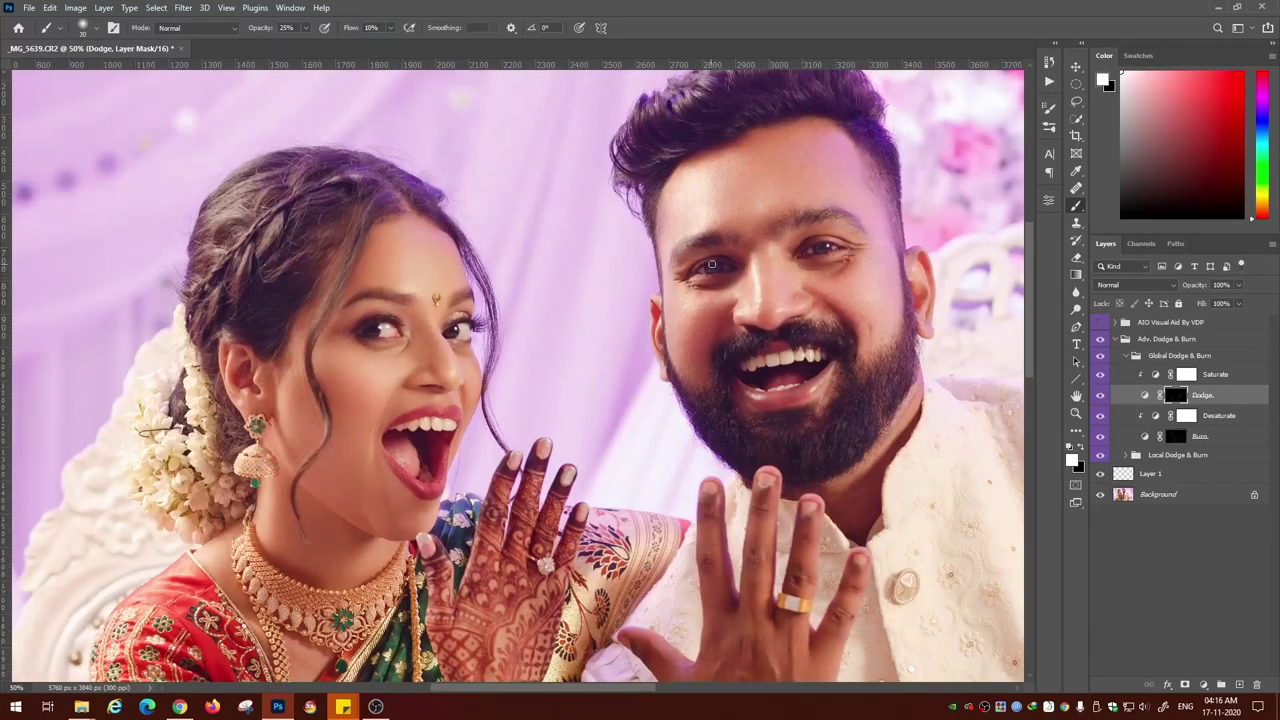
{"action": "key", "text": "ctrl+0"}
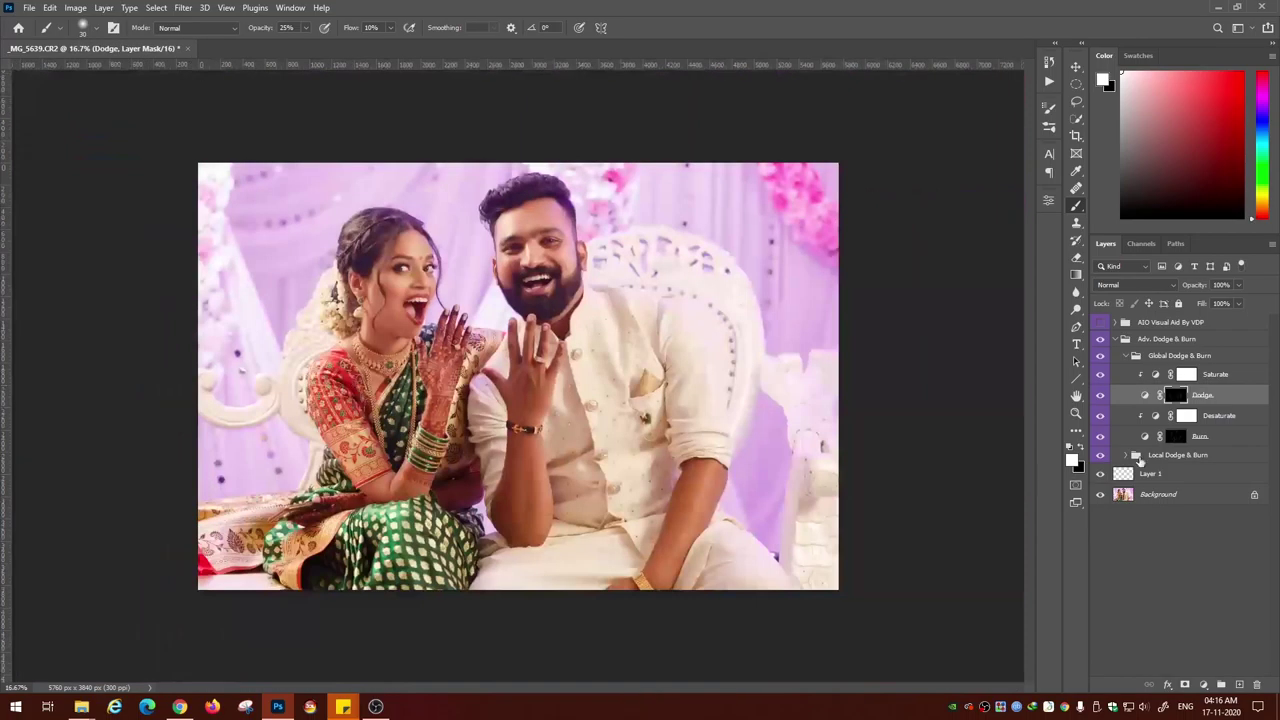
- Collapse the dodge and burn groups and run the Luminosity Masks By VDP action
{"action": "left_click", "coordinate": [1135, 355]}
{"action": "left_click", "coordinate": [1125, 339]}
{"action": "left_click", "coordinate": [1049, 81]}
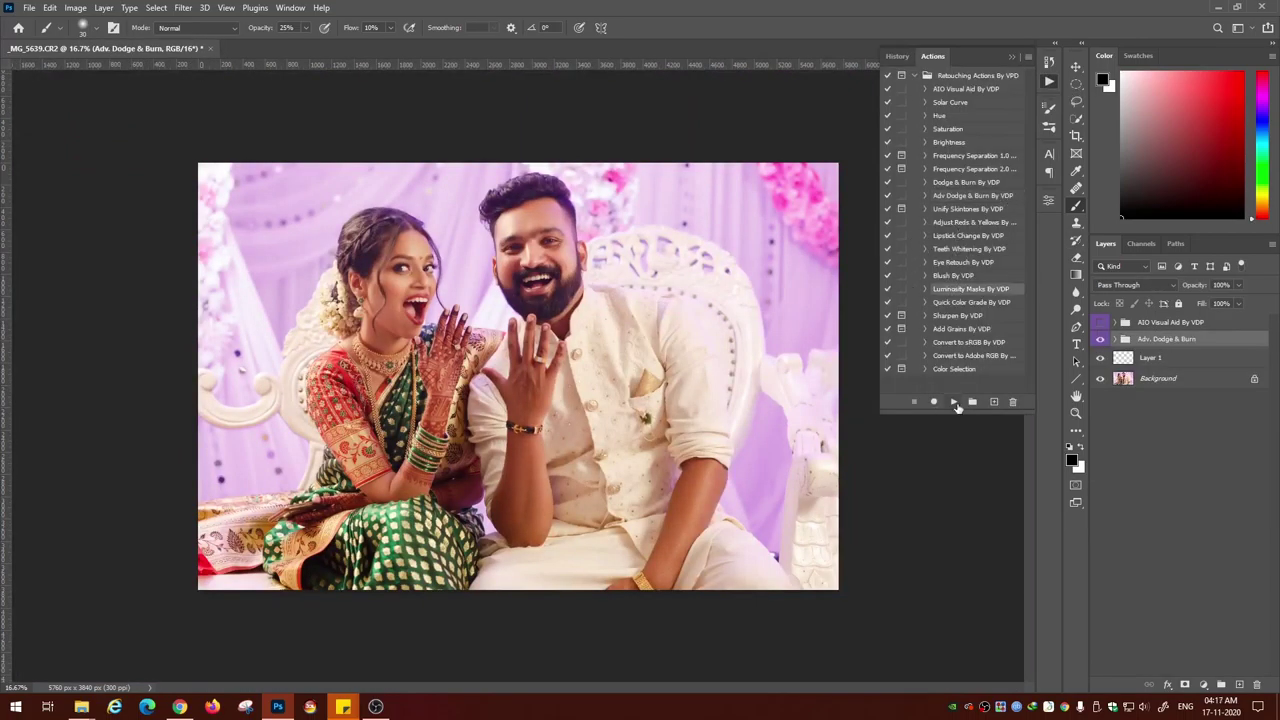
- Load the highlights luminosity mask as a selection and add a Curves layer that slightly lowers the highlights
{"action": "left_click", "coordinate": [1141, 243]}
{"action": "key", "text": "ctrl+9"}
{"action": "left_click", "coordinate": [1105, 245]}
{"action": "left_click", "coordinate": [1197, 684]}
{"action": "left_click", "coordinate": [1193, 508]}
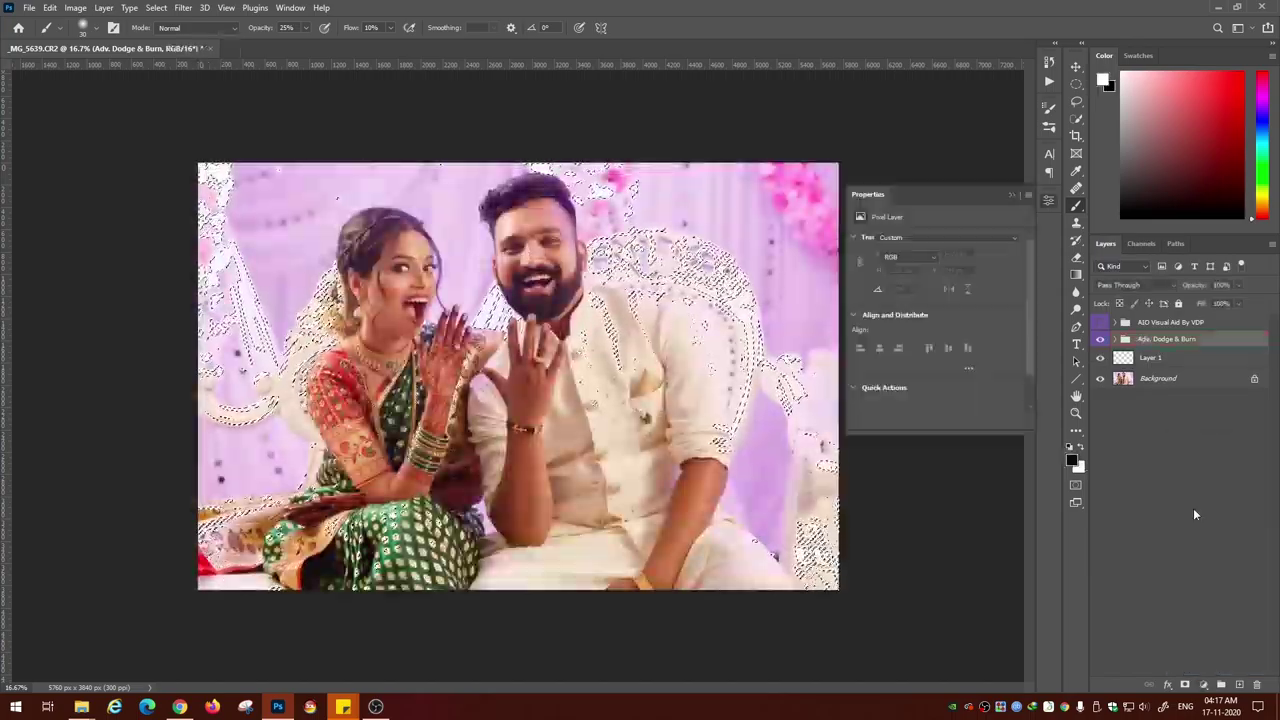
{"action": "left_click_drag", "start_coordinate": [979, 303], "coordinate": [977, 311]}
- Load another bright-tone luminosity mask and add a Curves layer with its lower point pulled down
{"action": "left_click", "coordinate": [1142, 243]}
{"action": "left_click", "coordinate": [1188, 373]}
{"action": "left_click", "coordinate": [1190, 361]}
{"action": "left_click", "coordinate": [1117, 356], "text": "ctrl"}
{"action": "left_click", "coordinate": [1105, 244]}
{"action": "left_click", "coordinate": [1203, 684]}
{"action": "left_click", "coordinate": [1192, 509]}
{"action": "left_click_drag", "start_coordinate": [928, 359], "coordinate": [912, 375]}
{"action": "left_click", "coordinate": [1012, 195]}
- Load a dark-tone luminosity mask and add a Curves layer with its upper tones raised
{"action": "left_click", "coordinate": [1142, 243]}
{"action": "left_click", "coordinate": [1188, 446]}
{"action": "left_click", "coordinate": [1105, 244]}
{"action": "left_click", "coordinate": [1203, 684]}
{"action": "left_click", "coordinate": [1192, 509]}
{"action": "left_click_drag", "start_coordinate": [957, 327], "coordinate": [958, 313]}
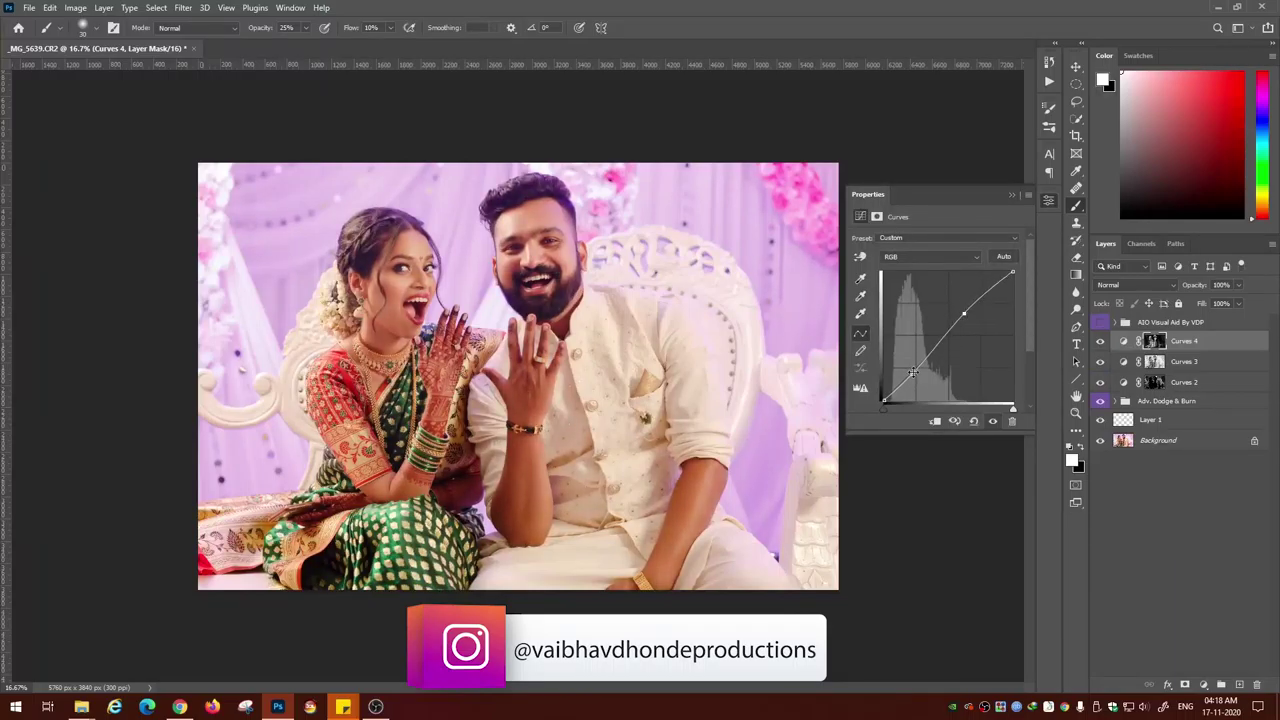
{"action": "left_click", "coordinate": [1012, 195]}
- Load the midtones luminosity mask and add a Curves layer that darkens the midtones
{"action": "left_click", "coordinate": [1140, 243]}
{"action": "left_click", "coordinate": [1146, 536]}
{"action": "left_click", "coordinate": [1119, 538], "text": "ctrl"}
{"action": "left_click", "coordinate": [630, 263]}
{"action": "left_click", "coordinate": [1105, 244]}
{"action": "left_click", "coordinate": [1203, 684]}
{"action": "left_click", "coordinate": [1195, 513]}
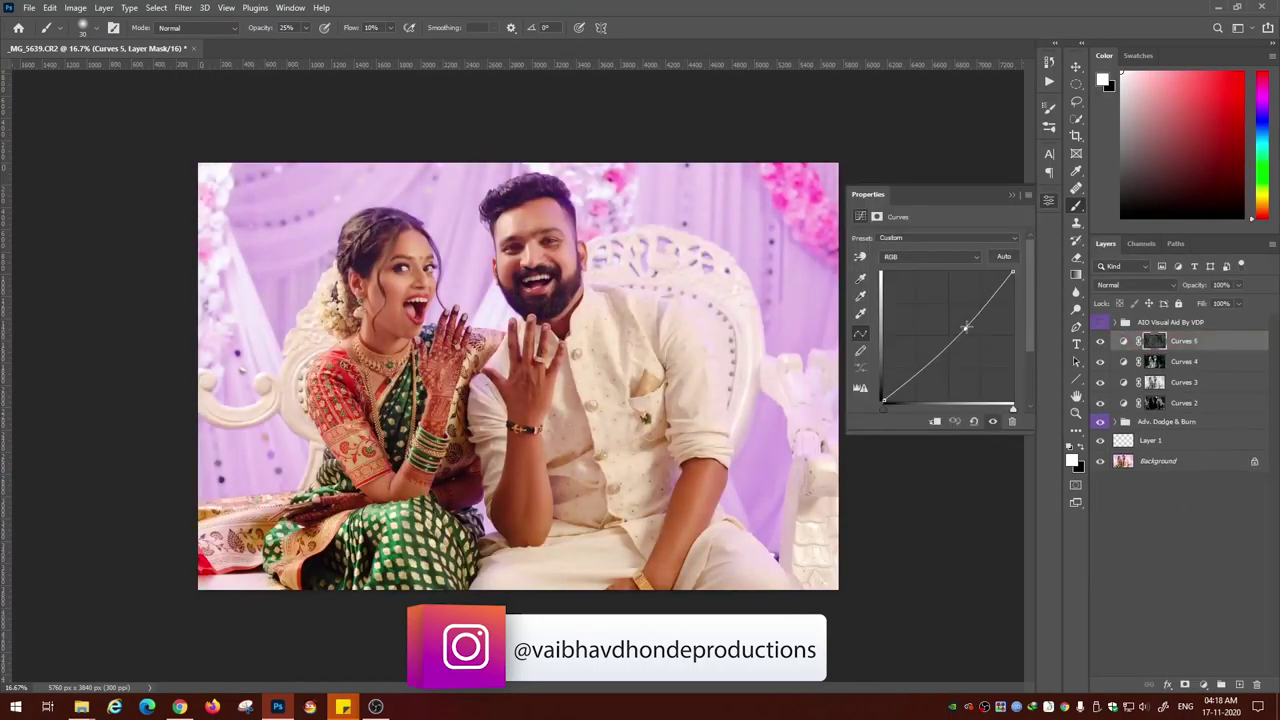
{"action": "left_click_drag", "start_coordinate": [917, 361], "coordinate": [911, 371]}
{"action": "left_click", "coordinate": [1012, 195]}
- Try the Quick Color Grade By VDP action and delete the layer group it makes
{"action": "left_click", "coordinate": [1049, 82]}
{"action": "left_click", "coordinate": [971, 302]}
{"action": "left_click", "coordinate": [953, 401]}
{"action": "left_click", "coordinate": [1012, 57]}
{"action": "left_click", "coordinate": [1115, 339]}
{"action": "left_click", "coordinate": [1134, 378]}
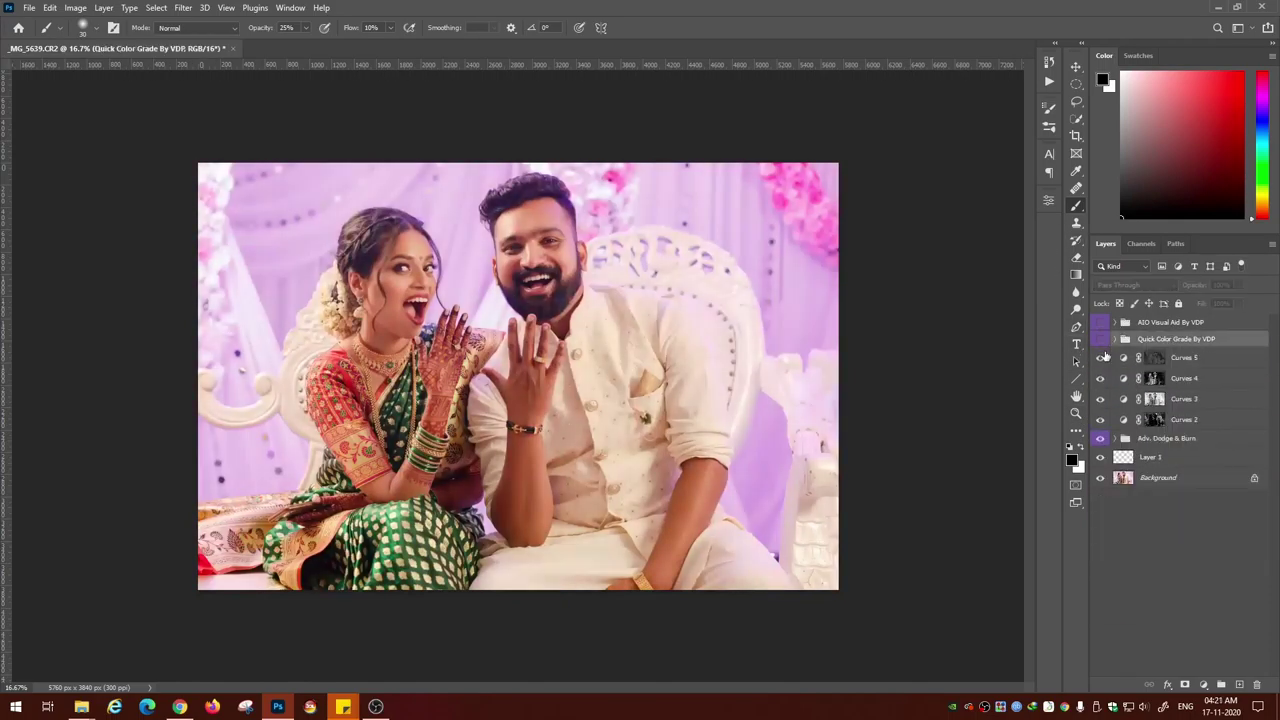
{"action": "key", "text": "Delete"}
- Readjust the Curves 3 layer, easing its upper point down and raising its lower point
{"action": "double_click", "coordinate": [1124, 383]}
{"action": "left_click_drag", "start_coordinate": [977, 304], "coordinate": [981, 309]}
{"action": "left_click_drag", "start_coordinate": [927, 358], "coordinate": [928, 350]}
{"action": "left_click", "coordinate": [1049, 201]}
{"action": "double_click", "coordinate": [1124, 383]}
{"action": "left_click", "coordinate": [1049, 201]}
- Add a Selective Color layer with the Curves 3 mask; set Whites to Cyan +21, Magenta -27, Yellow -98, Black -23
{"action": "left_click", "coordinate": [1184, 342]}
{"action": "left_click", "coordinate": [1174, 404]}
{"action": "left_click", "coordinate": [1203, 685]}
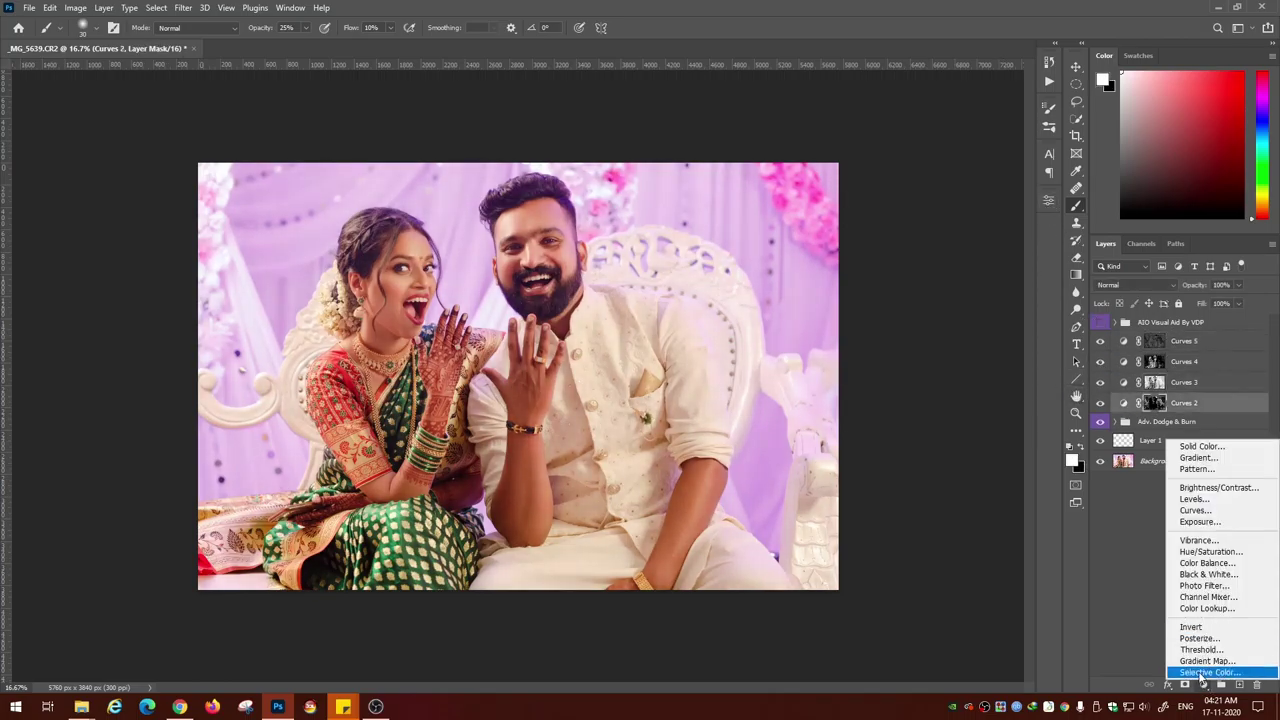
{"action": "left_click", "coordinate": [1203, 672]}
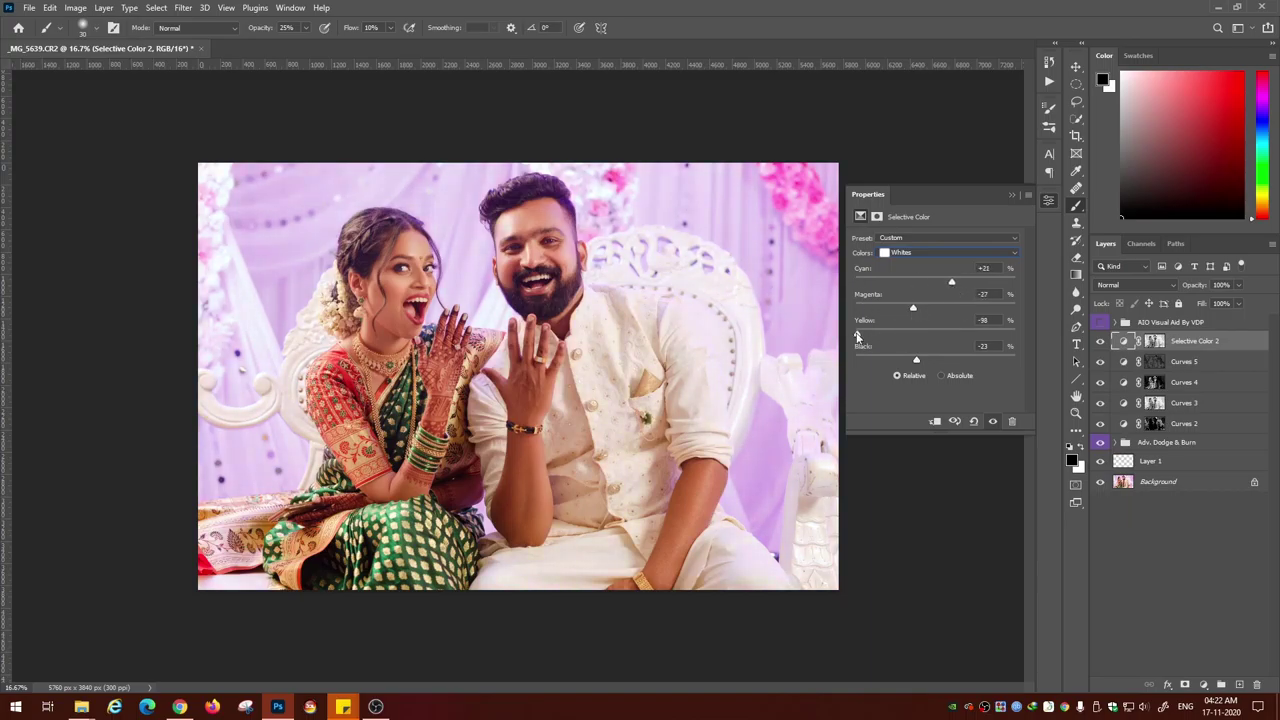
{"action": "left_click", "coordinate": [1049, 201]}
- Add a second Selective Color layer on top and copy the Curves 4 mask onto it
{"action": "left_click", "coordinate": [1203, 685]}
{"action": "left_click", "coordinate": [1203, 672]}
{"action": "left_click_drag", "start_coordinate": [1154, 403], "coordinate": [1154, 342]}
{"action": "left_click", "coordinate": [1124, 342]}
- Set the new Selective Color layer's Blacks to Cyan +18, Magenta -7, Yellow 0 and Black -12
{"action": "left_click", "coordinate": [948, 253]}
{"action": "left_click", "coordinate": [918, 348]}
{"action": "left_click_drag", "start_coordinate": [936, 362], "coordinate": [925, 361]}
{"action": "mouse_move", "coordinate": [935, 333]}
{"action": "left_mouse_down"}
{"action": "mouse_move", "coordinate": [972, 327]}
{"action": "mouse_move", "coordinate": [950, 332]}
{"action": "left_mouse_up"}
{"action": "mouse_move", "coordinate": [935, 308]}
{"action": "left_mouse_down"}
{"action": "mouse_move", "coordinate": [949, 306]}
{"action": "mouse_move", "coordinate": [935, 308]}
{"action": "left_mouse_up"}
{"action": "left_click_drag", "start_coordinate": [949, 333], "coordinate": [935, 333]}
{"action": "mouse_move", "coordinate": [936, 281]}
{"action": "left_mouse_down"}
{"action": "mouse_move", "coordinate": [968, 280]}
{"action": "mouse_move", "coordinate": [949, 285]}
{"action": "left_mouse_up"}
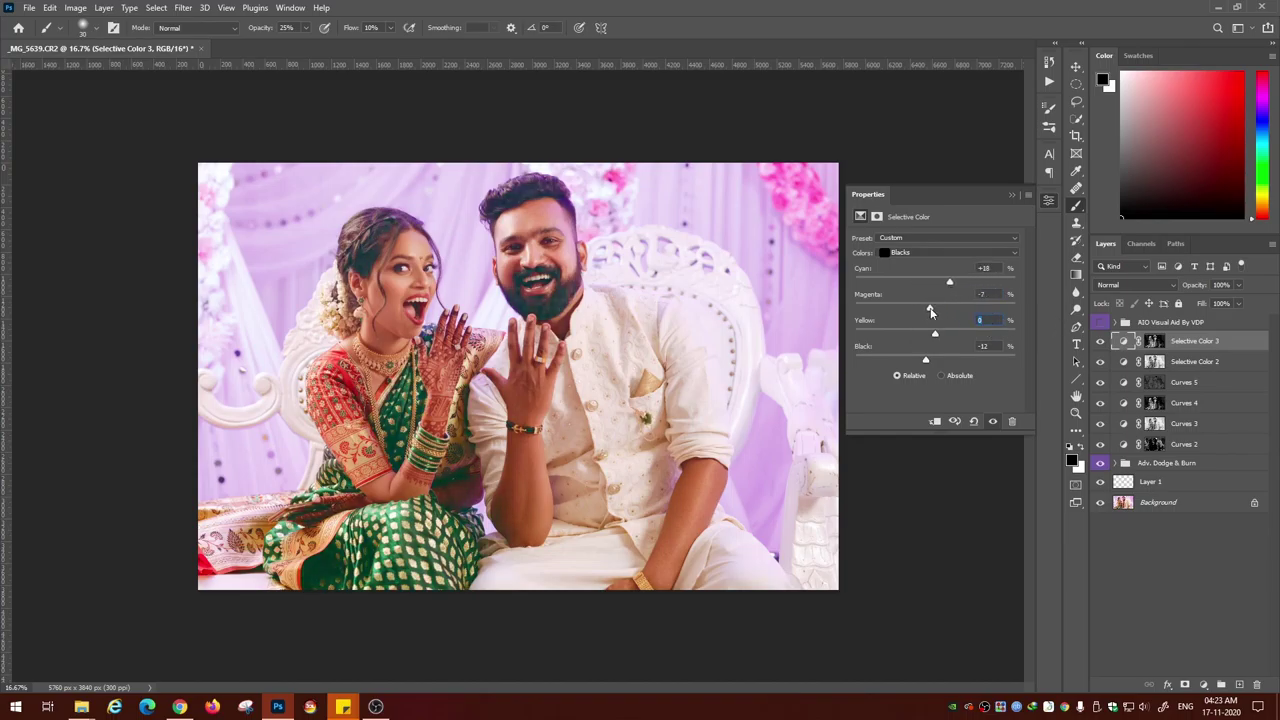
- Adjust the Neutrals of Selective Color 2 with Black -13 and of Selective Color 3 with Yellow -28 and Black -3
{"action": "key", "text": "alt+bracketleft"}
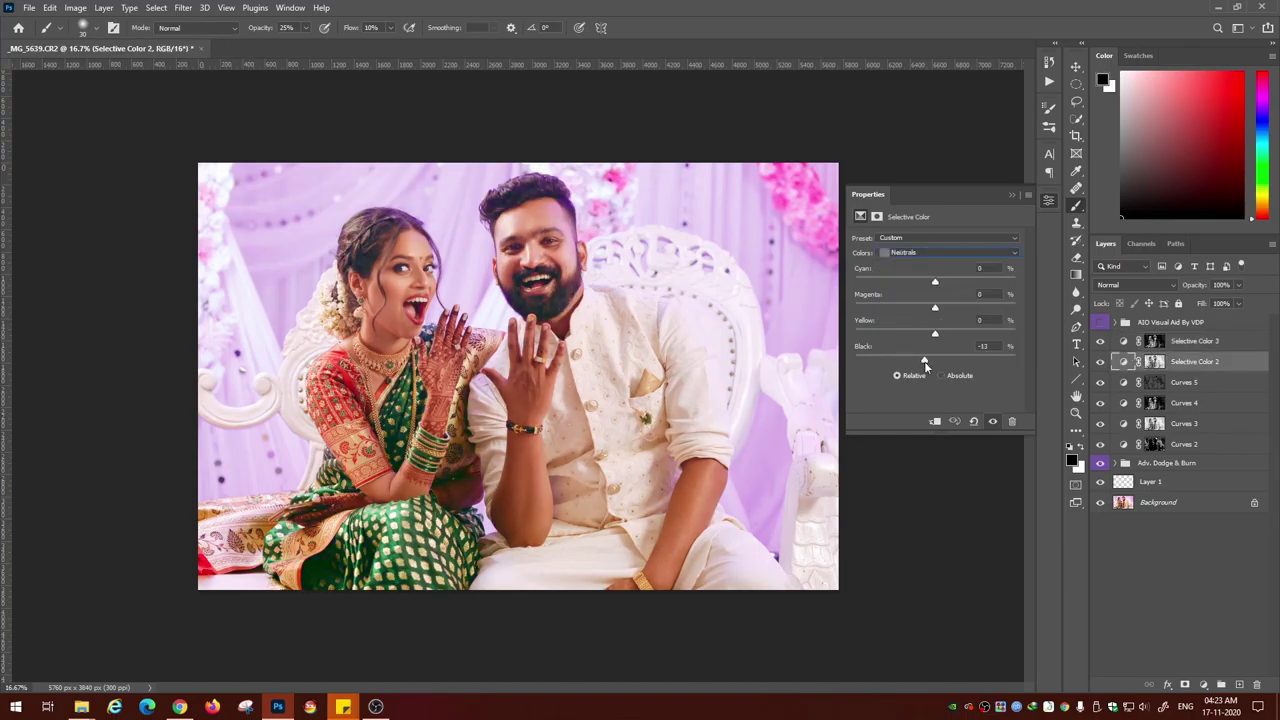
{"action": "mouse_move", "coordinate": [925, 342]}
{"action": "left_mouse_down"}
{"action": "mouse_move", "coordinate": [966, 324]}
{"action": "mouse_move", "coordinate": [935, 334]}
{"action": "left_mouse_up"}
{"action": "left_click_drag", "start_coordinate": [935, 283], "coordinate": [911, 288]}
{"action": "key", "text": "alt+bracketright"}
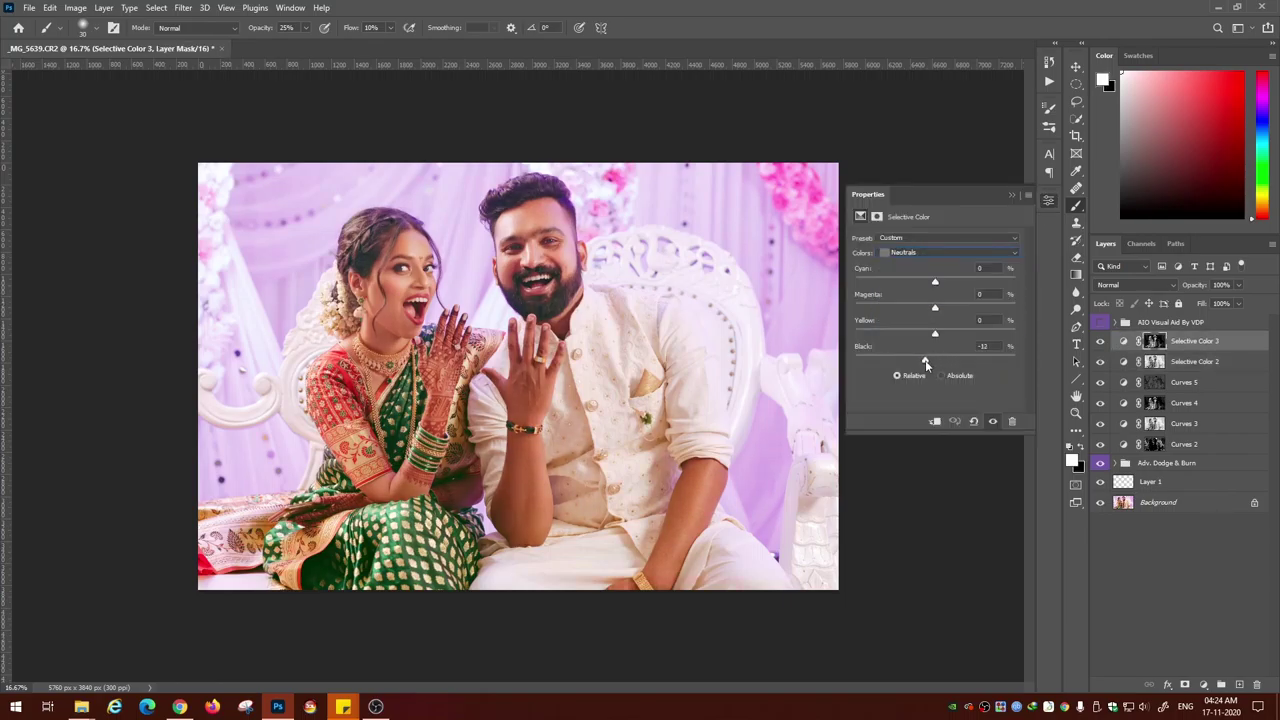
{"action": "key", "text": "Up"}
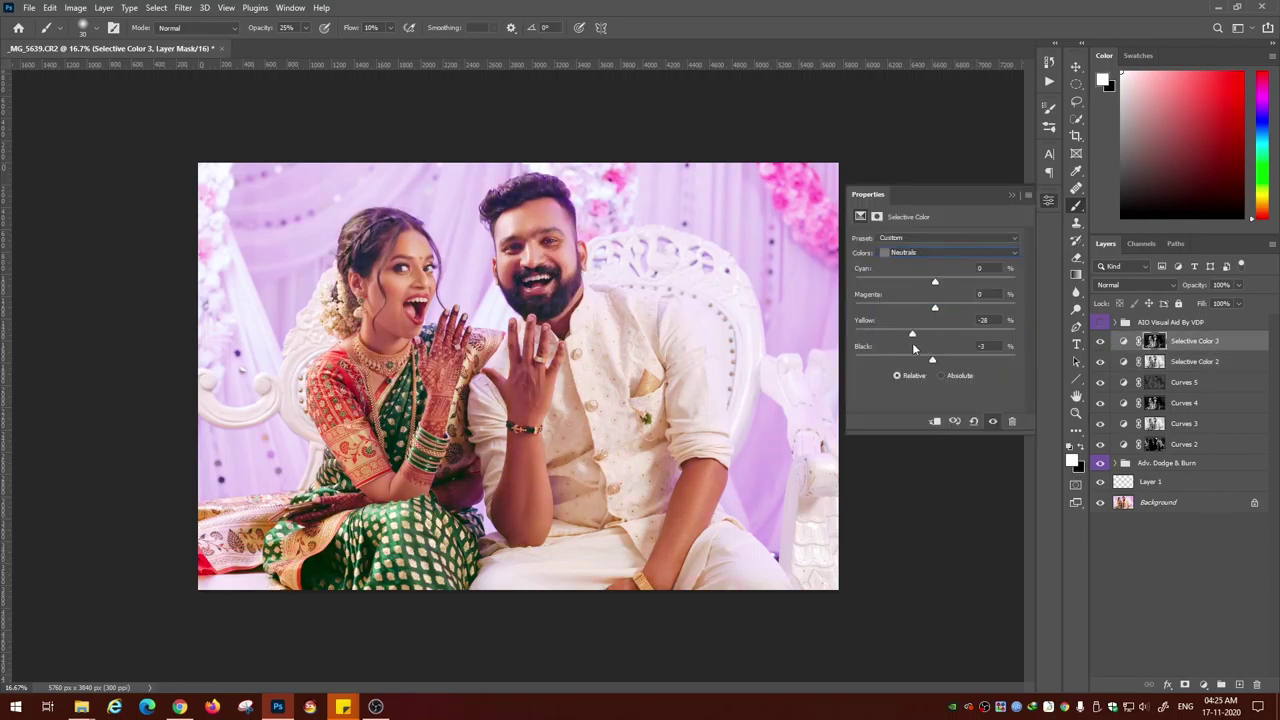
- Add a third Selective Color layer and replace its mask with a copy of the Curves 5 mask
{"action": "left_click", "coordinate": [1203, 684]}
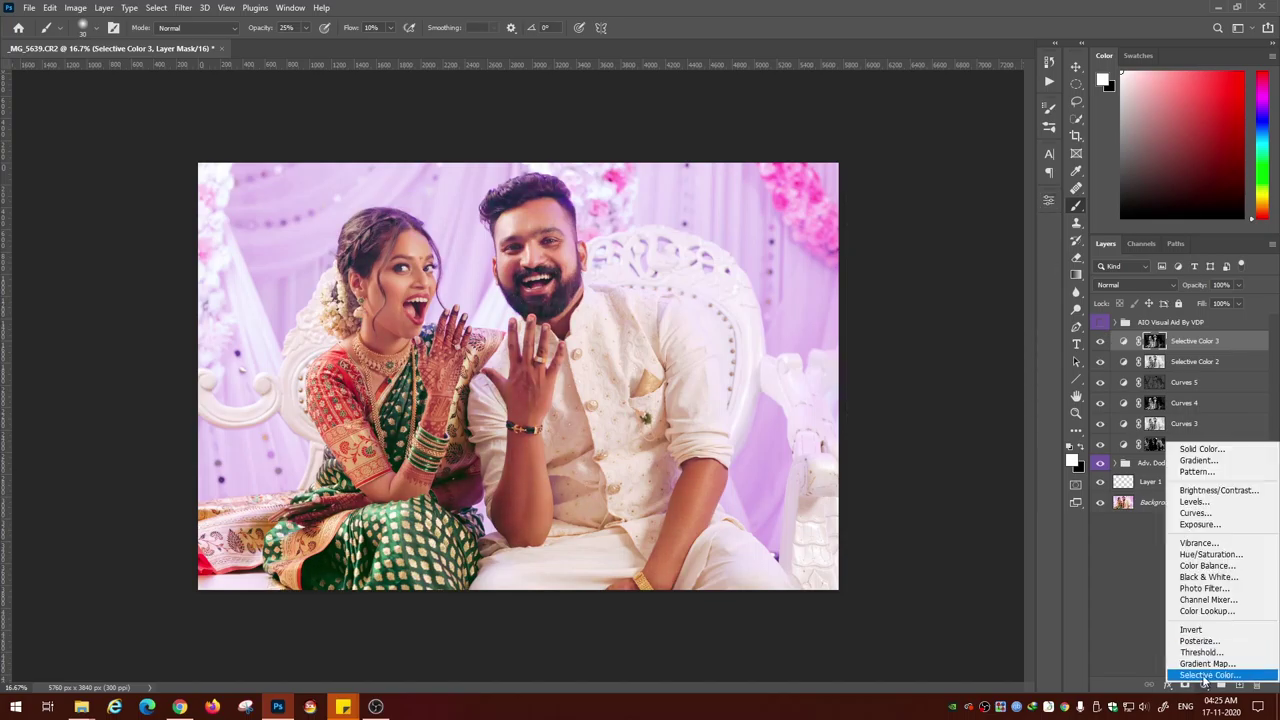
{"action": "left_click", "coordinate": [1206, 677]}
{"action": "left_click_drag", "start_coordinate": [1155, 403], "coordinate": [1155, 341]}
{"action": "left_click", "coordinate": [579, 264]}
- Set the midtone Selective Color layer's Neutrals to Cyan -13, Magenta -11, Yellow -24 and Black -16
{"action": "left_click", "coordinate": [904, 253]}
{"action": "left_click", "coordinate": [912, 340]}
{"action": "mouse_move", "coordinate": [947, 360]}
{"action": "left_mouse_down"}
{"action": "mouse_move", "coordinate": [921, 361]}
{"action": "mouse_move", "coordinate": [948, 336]}
{"action": "left_mouse_up"}
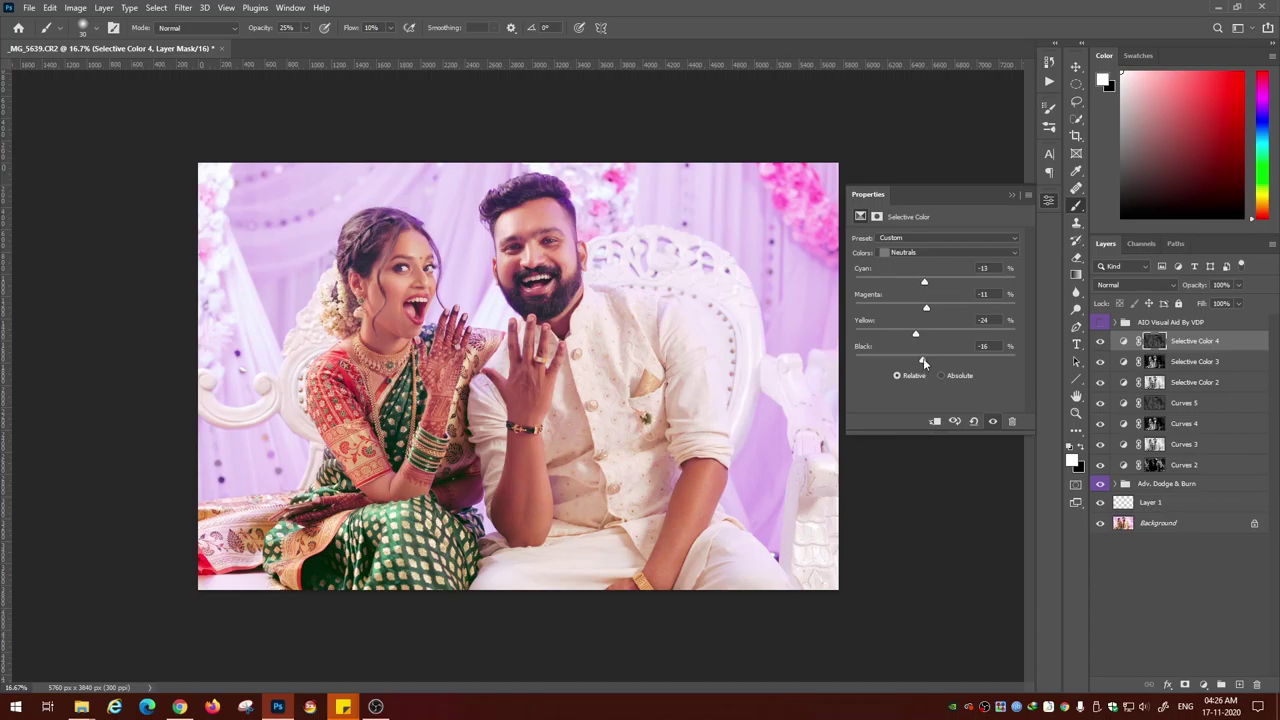
{"action": "left_click", "coordinate": [954, 253]}
- Try an unmasked Selective Color layer with slightly increased Black, compare it, and delete it
{"action": "left_click", "coordinate": [1203, 684]}
{"action": "left_click", "coordinate": [1206, 677]}
{"action": "left_click", "coordinate": [930, 253]}
{"action": "left_click", "coordinate": [912, 329]}
{"action": "mouse_move", "coordinate": [935, 360]}
{"action": "left_mouse_down"}
{"action": "mouse_move", "coordinate": [911, 361]}
{"action": "mouse_move", "coordinate": [943, 361]}
{"action": "left_mouse_up"}
{"action": "left_click", "coordinate": [1100, 342]}
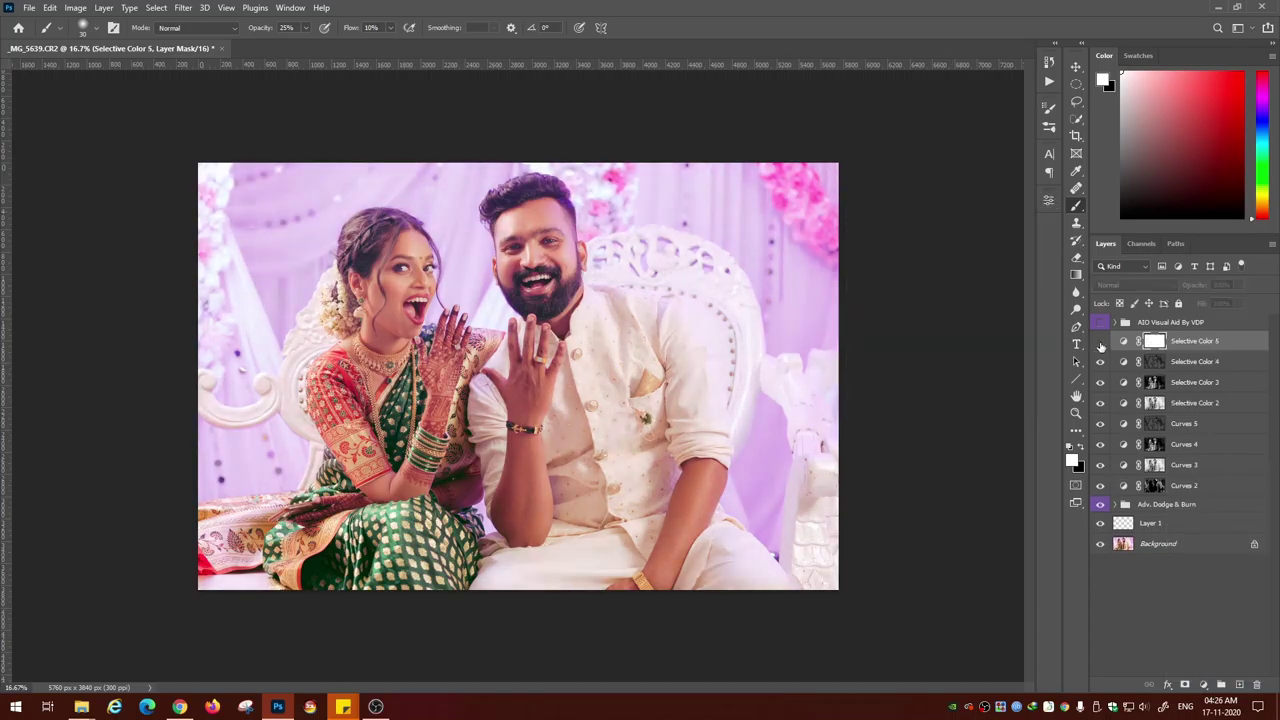
{"action": "left_click", "coordinate": [1197, 347]}
{"action": "key", "text": "Delete"}
- Try a Curves layer shaped by on-image sampling of the chair and the groom's face, and delete it
{"action": "left_click", "coordinate": [1203, 684]}
{"action": "left_click", "coordinate": [1190, 482]}
{"action": "left_click", "coordinate": [860, 258]}
{"action": "left_click_drag", "start_coordinate": [625, 266], "coordinate": [628, 269]}
{"action": "left_click_drag", "start_coordinate": [544, 230], "coordinate": [528, 231]}
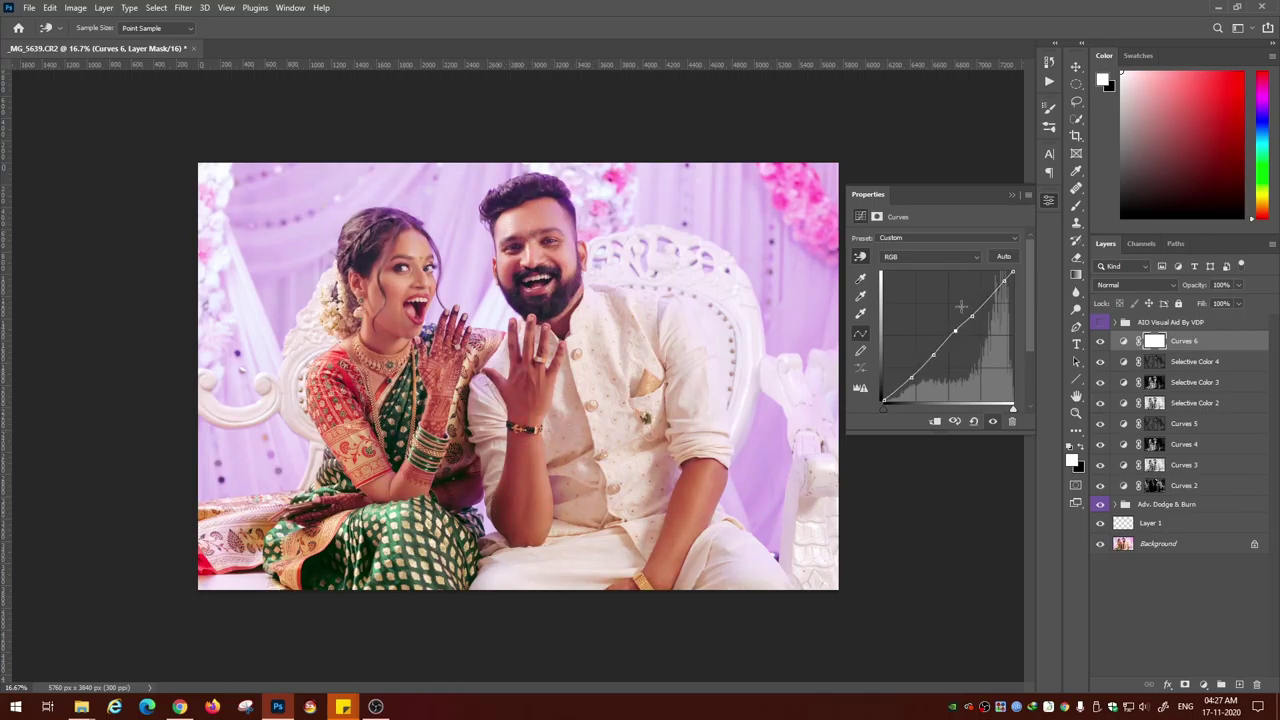
{"action": "left_click_drag", "start_coordinate": [972, 314], "coordinate": [975, 315]}
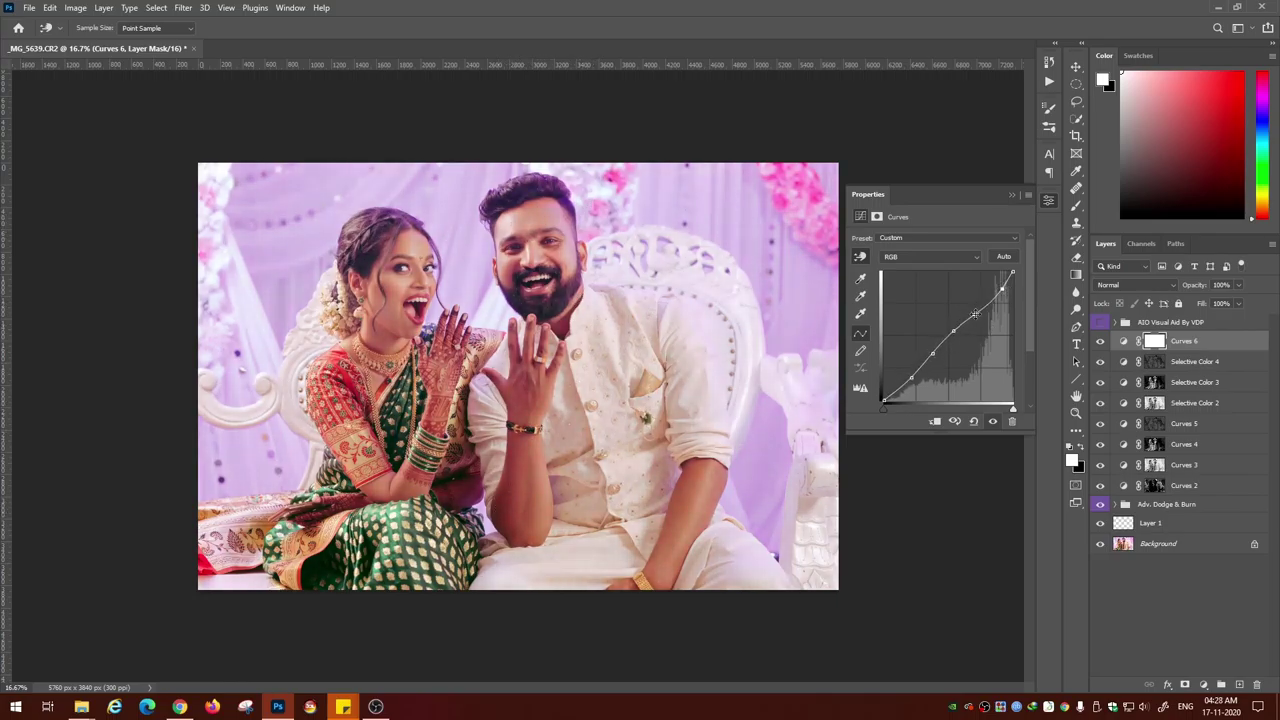
{"action": "left_click", "coordinate": [1048, 202]}
{"action": "left_click", "coordinate": [1099, 343]}
{"action": "left_click", "coordinate": [1099, 343]}
{"action": "key", "text": "Delete"}
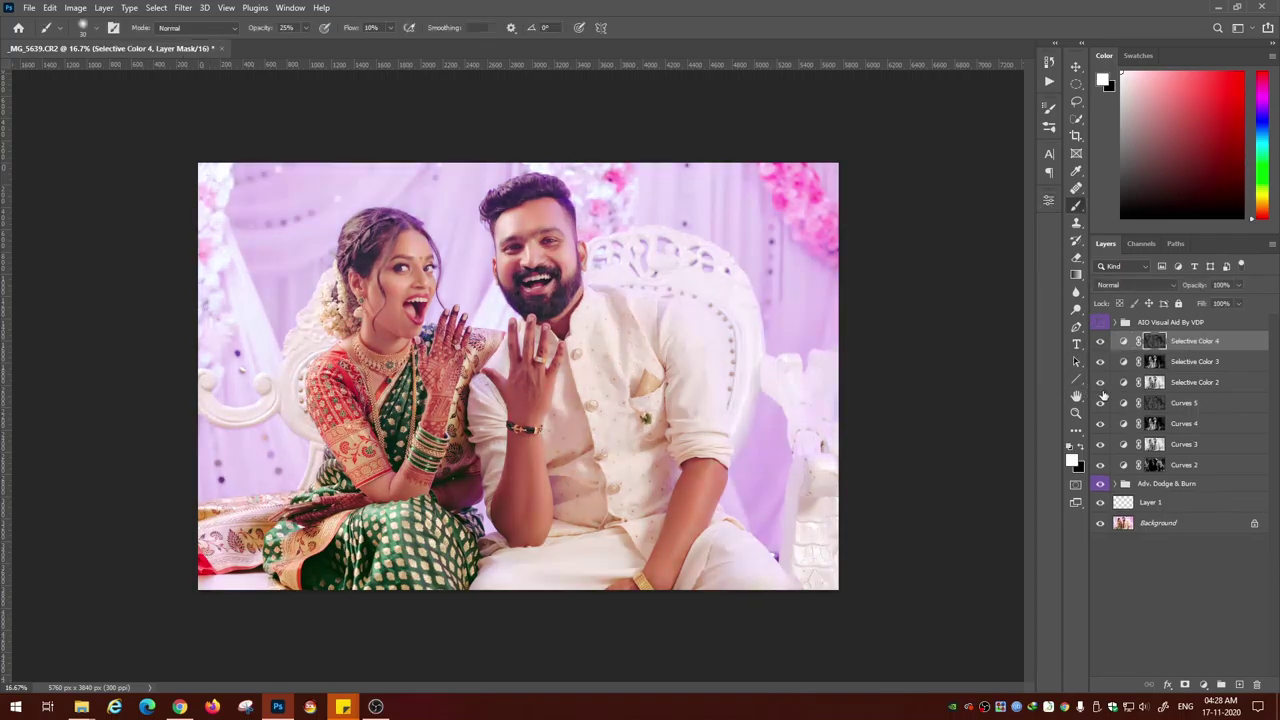
- Try a Black & White adjustment layer in Luminosity blend mode with Magentas at 52
{"action": "left_click", "coordinate": [1203, 685]}
{"action": "left_click", "coordinate": [1208, 575]}
{"action": "left_click", "coordinate": [1135, 285]}
{"action": "left_click", "coordinate": [1140, 605]}
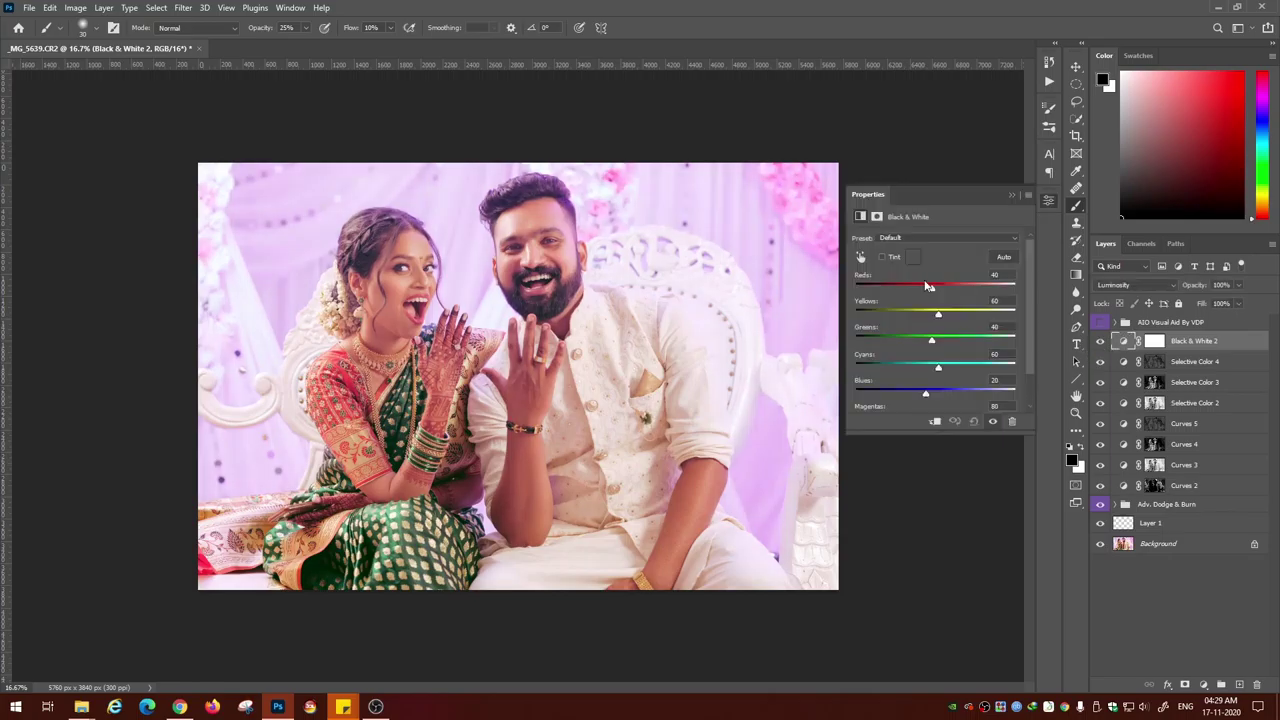
{"action": "mouse_move", "coordinate": [934, 287]}
{"action": "left_mouse_down"}
{"action": "mouse_move", "coordinate": [998, 289]}
{"action": "mouse_move", "coordinate": [933, 289]}
{"action": "left_mouse_up"}
{"action": "scroll", "coordinate": [932, 280], "scroll_direction": "down", "scroll_amount": 1}
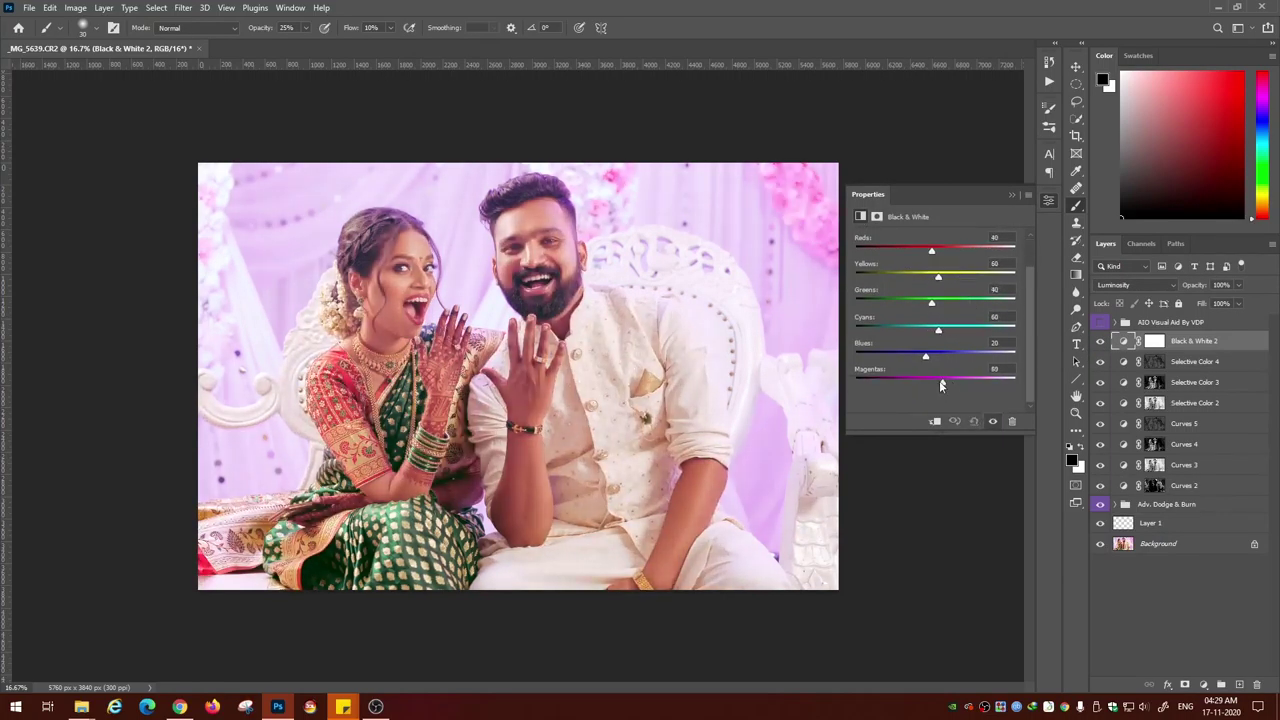
{"action": "left_click_drag", "start_coordinate": [933, 383], "coordinate": [936, 383]}
- Lower the Black & White layer's Yellows while comparing it on and off, and delete the layer
{"action": "left_click", "coordinate": [1099, 343]}
{"action": "left_click", "coordinate": [1099, 343]}
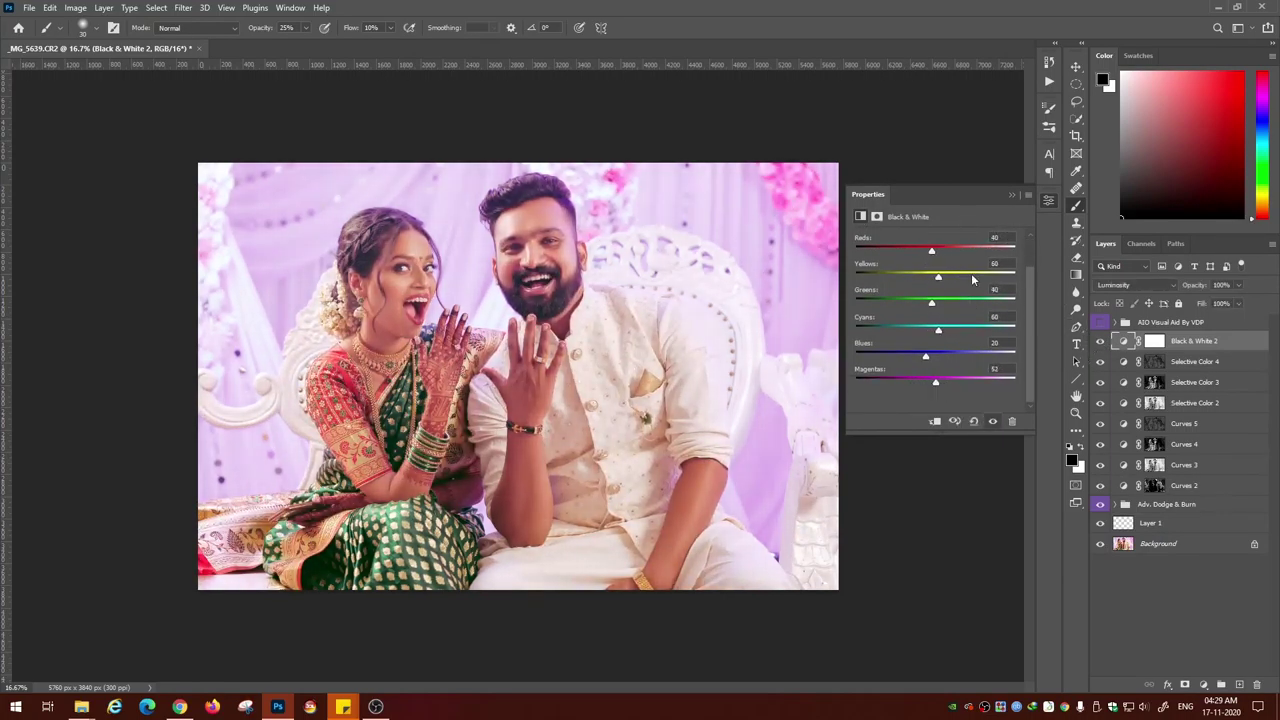
{"action": "left_click", "coordinate": [1099, 343]}
{"action": "left_click", "coordinate": [1099, 343]}
{"action": "left_click_drag", "start_coordinate": [939, 278], "coordinate": [932, 278]}
{"action": "left_click", "coordinate": [1012, 195]}
{"action": "left_click", "coordinate": [1100, 341]}
{"action": "key", "text": "Delete"}
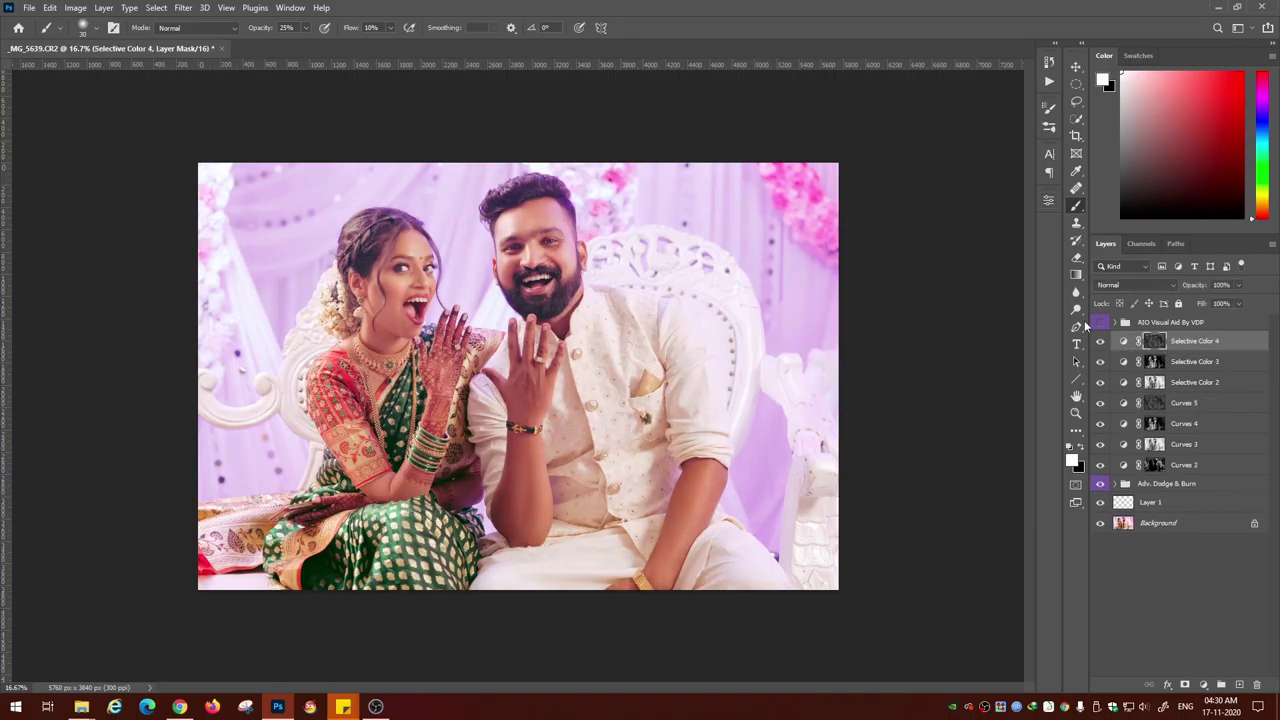
- Merge all visible layers into a new layer above the Selective Color adjustments and open the Camera Raw filter on it
{"action": "left_click", "coordinate": [1049, 81]}
{"action": "left_click", "coordinate": [1049, 81]}
{"action": "left_click", "coordinate": [1124, 342]}
{"action": "key", "text": "ctrl+alt+shift+e"}
{"action": "left_click", "coordinate": [183, 8]}
{"action": "left_click", "coordinate": [206, 106]}
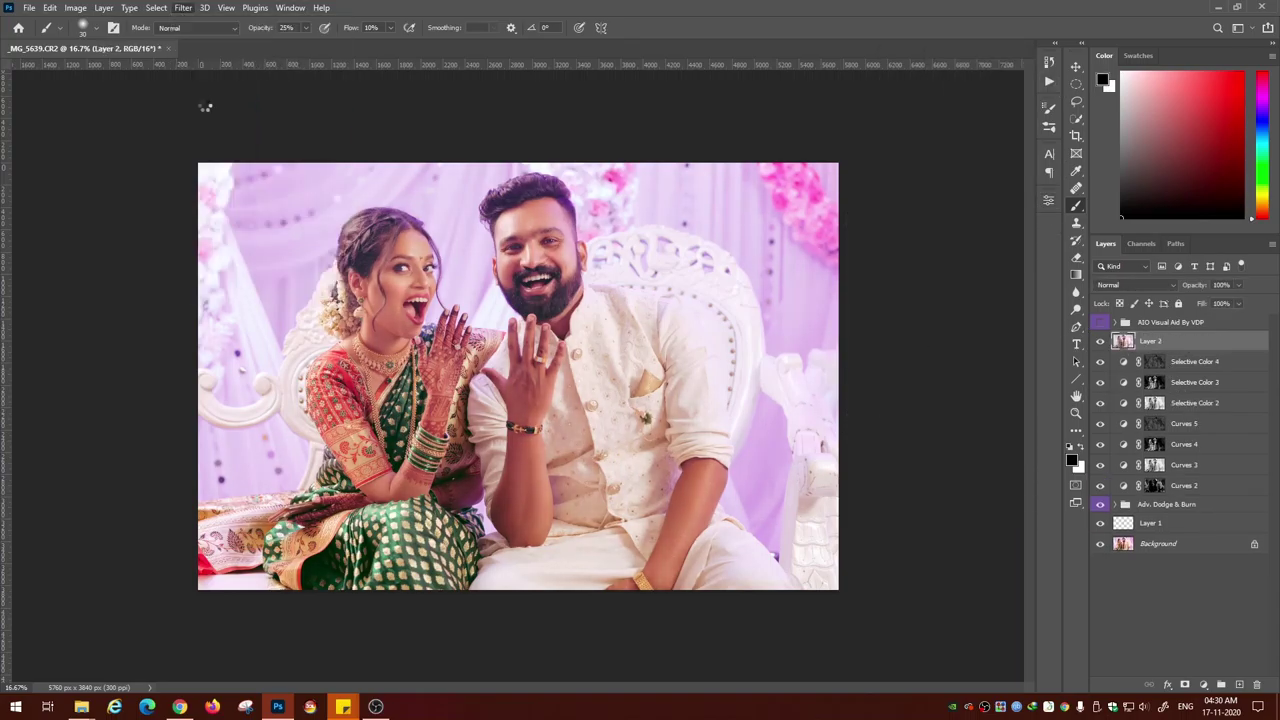
- In Camera Raw's Basic adjustments, lower Highlights fully, raise Whites slightly and lower Blacks slightly
{"action": "left_click", "coordinate": [1008, 206]}
{"action": "left_click_drag", "start_coordinate": [1057, 351], "coordinate": [985, 351]}
{"action": "left_click_drag", "start_coordinate": [1057, 391], "coordinate": [1062, 391]}
{"action": "left_click_drag", "start_coordinate": [1057, 411], "coordinate": [1053, 372]}
- Shape the parametric curve with Highlights -10, Lights +8, Darks +10 and Shadows -8
{"action": "left_click", "coordinate": [1011, 563]}
{"action": "left_click_drag", "start_coordinate": [1057, 457], "coordinate": [1060, 477]}
{"action": "left_click_drag", "start_coordinate": [1057, 497], "coordinate": [1064, 497]}
{"action": "left_click_drag", "start_coordinate": [1057, 517], "coordinate": [1063, 477]}
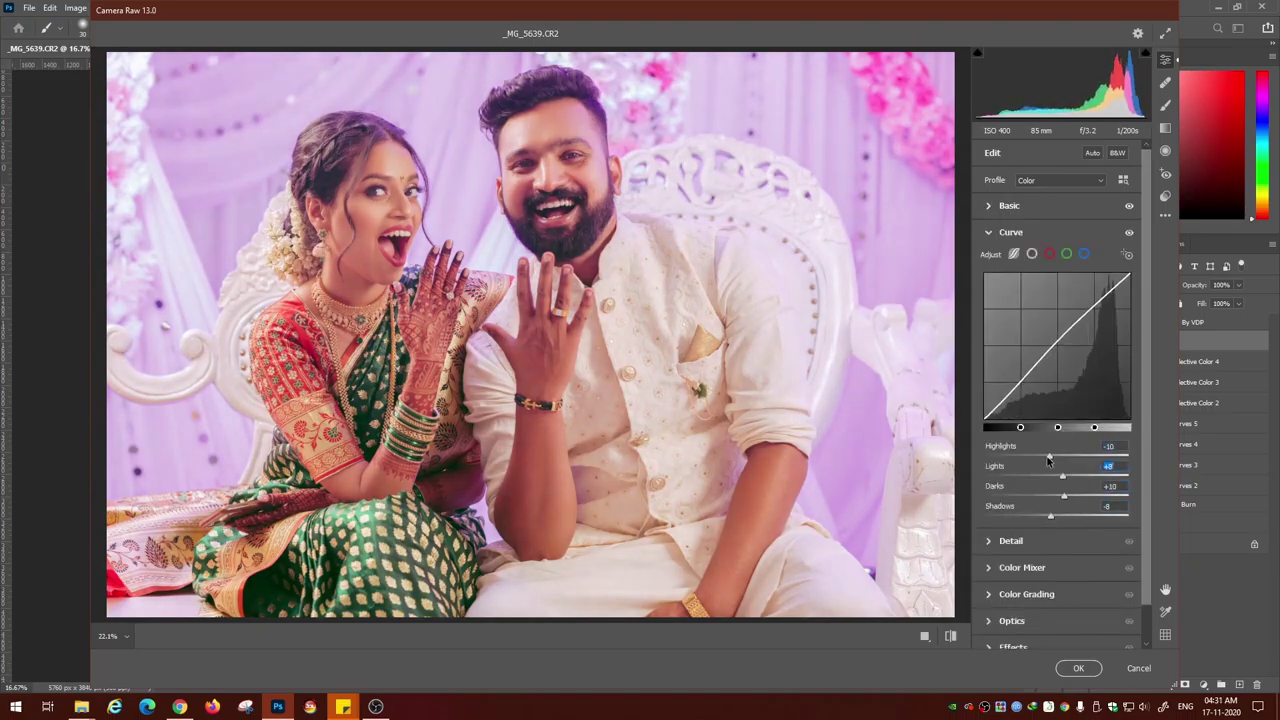
- Add a vignette with Vignetting at -35 in the Camera Raw effects, keeping Midpoint at its default
{"action": "left_click", "coordinate": [1013, 645]}
{"action": "scroll", "coordinate": [1026, 508], "scroll_direction": "down", "scroll_amount": 3}
{"action": "left_click_drag", "start_coordinate": [1057, 610], "coordinate": [1047, 610]}
{"action": "left_click", "coordinate": [1126, 600]}
{"action": "scroll", "coordinate": [1060, 560], "scroll_direction": "down", "scroll_amount": 3}
{"action": "left_click_drag", "start_coordinate": [1057, 547], "coordinate": [1025, 548]}
{"action": "double_click", "coordinate": [1025, 547]}
{"action": "left_click_drag", "start_coordinate": [1047, 502], "coordinate": [1032, 502]}
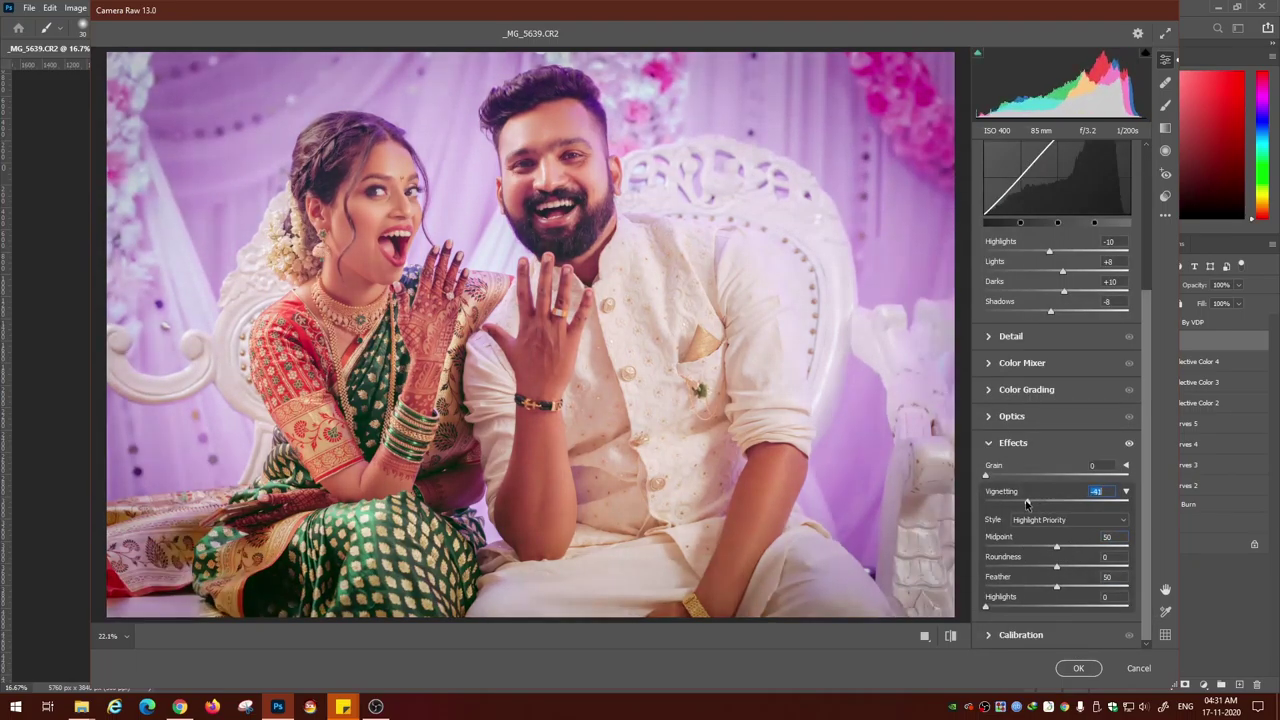
- Try other Midpoint values and a Feather of 100 on the vignette, and restore both to 50
{"action": "left_click", "coordinate": [1110, 535]}
{"action": "type", "text": "1050"}
{"action": "key", "text": "Tab"}
{"action": "key", "text": "Tab"}
{"action": "type", "text": "100"}
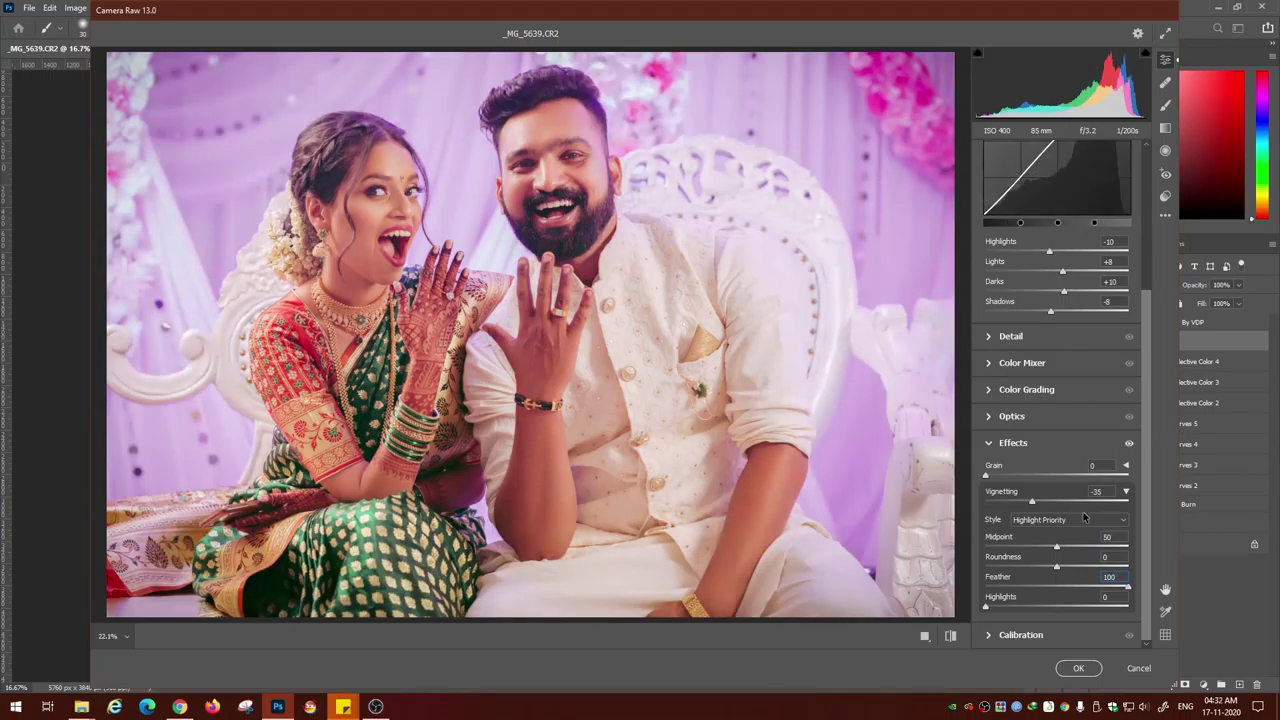
{"action": "left_click", "coordinate": [1097, 492]}
{"action": "type", "text": "0"}
{"action": "key", "text": "BackSpace"}
{"action": "type", "text": "-35"}
{"action": "double_click", "coordinate": [1127, 587]}
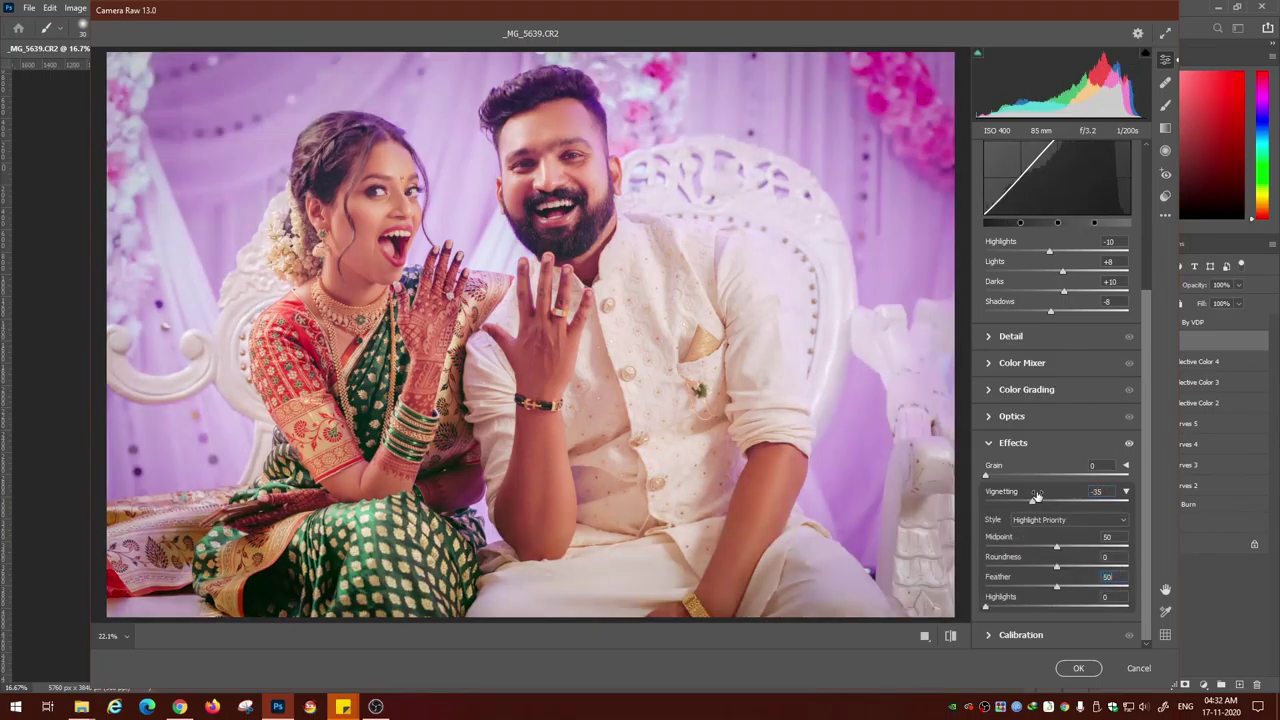
- Try a vignette Midpoint of 36 and Roundness of +25, and reset both to their defaults
{"action": "left_click_drag", "start_coordinate": [1057, 547], "coordinate": [1037, 548]}
{"action": "left_click_drag", "start_coordinate": [1057, 568], "coordinate": [1074, 574]}
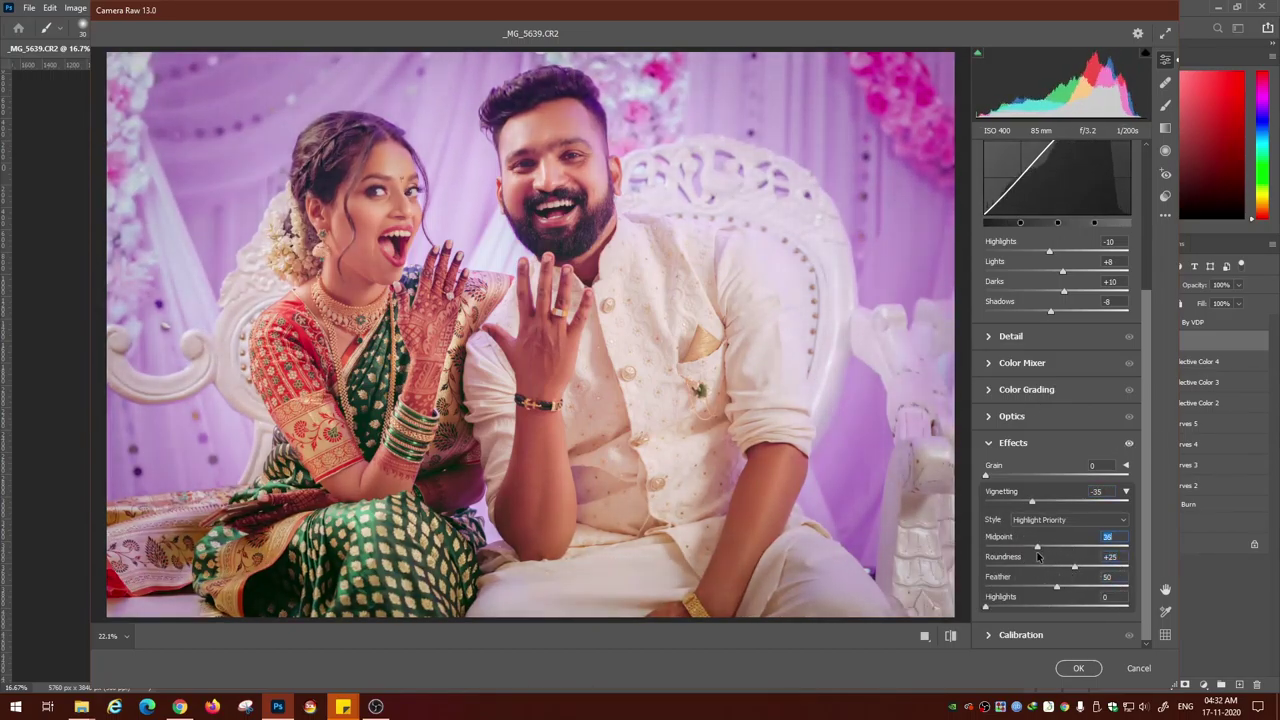
{"action": "double_click", "coordinate": [1037, 548]}
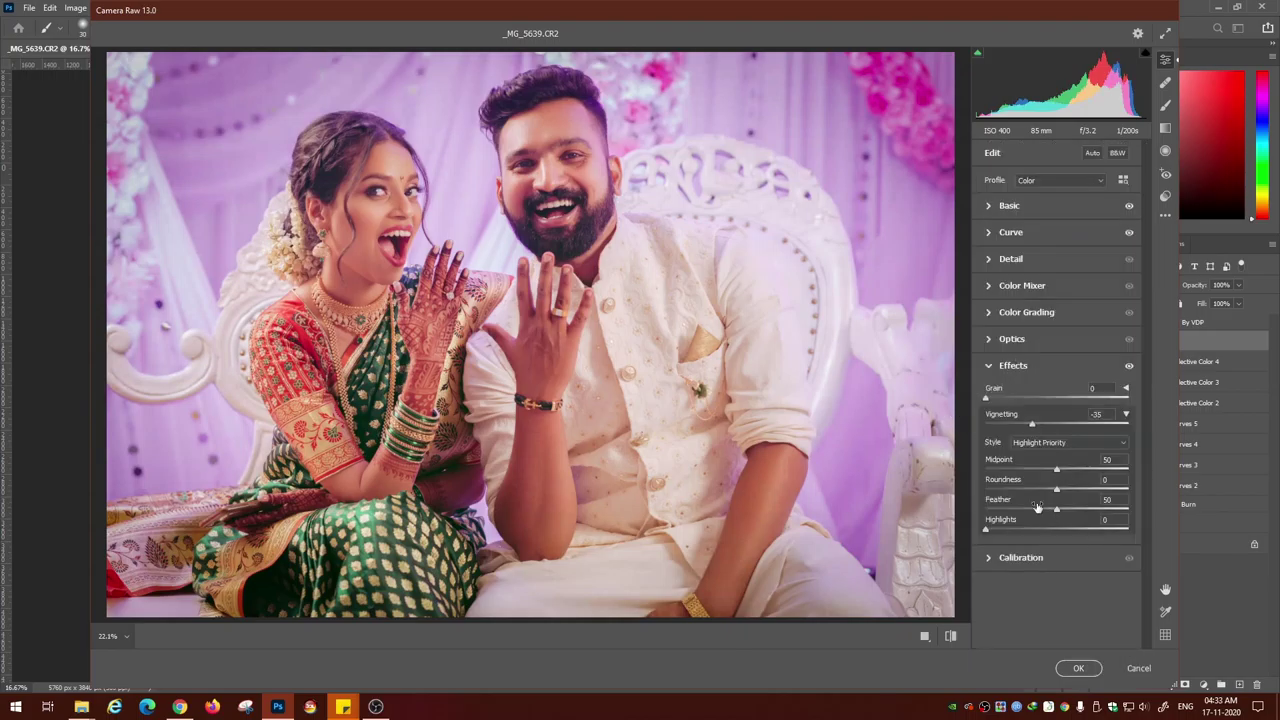
- Apply the Camera Raw adjustments to the merged layer
{"action": "key", "text": "Return"}
{"action": "key", "text": "ctrl+plus"}
{"action": "key", "text": "ctrl+minus"}
- Run the Sharpen By VDP action on the merged layer with a High Pass radius of 1.5 pixels
{"action": "left_click", "coordinate": [1049, 81]}
{"action": "left_click", "coordinate": [958, 316]}
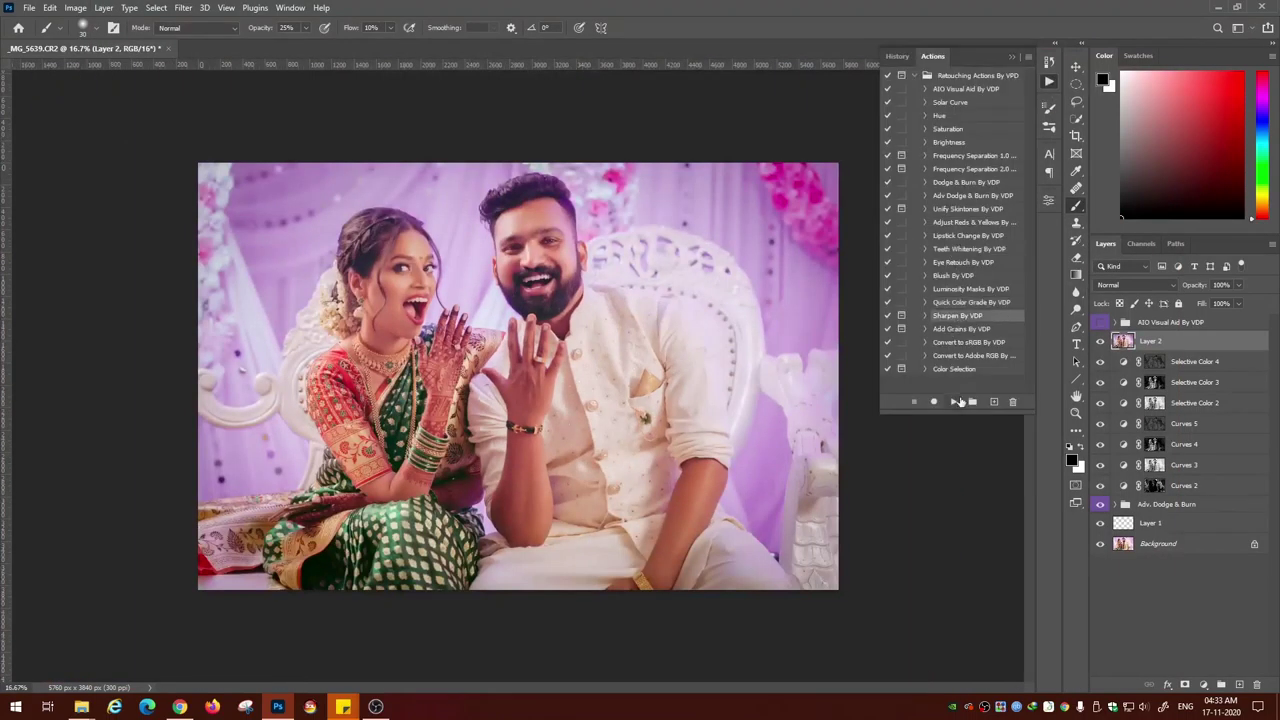
{"action": "left_click", "coordinate": [952, 402]}
{"action": "left_click", "coordinate": [951, 402]}
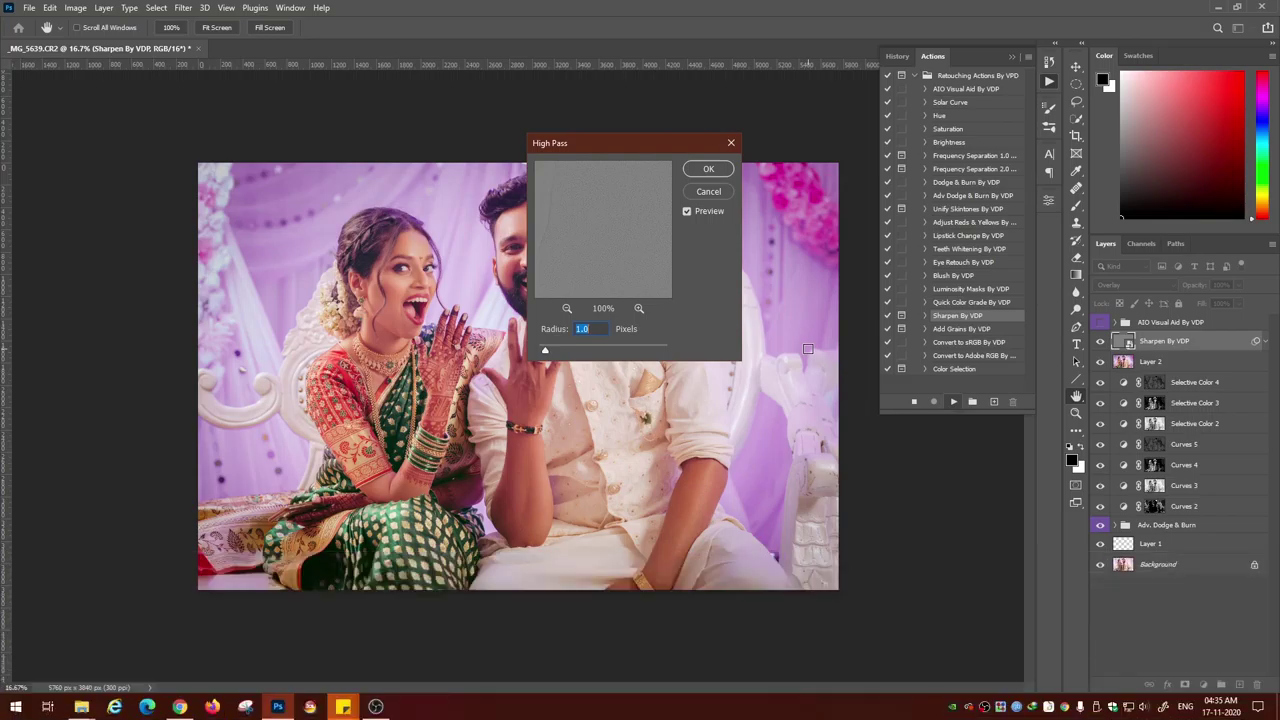
{"action": "scroll", "coordinate": [374, 302], "scroll_direction": "up", "scroll_amount": 8}
{"action": "type", "text": "3"}
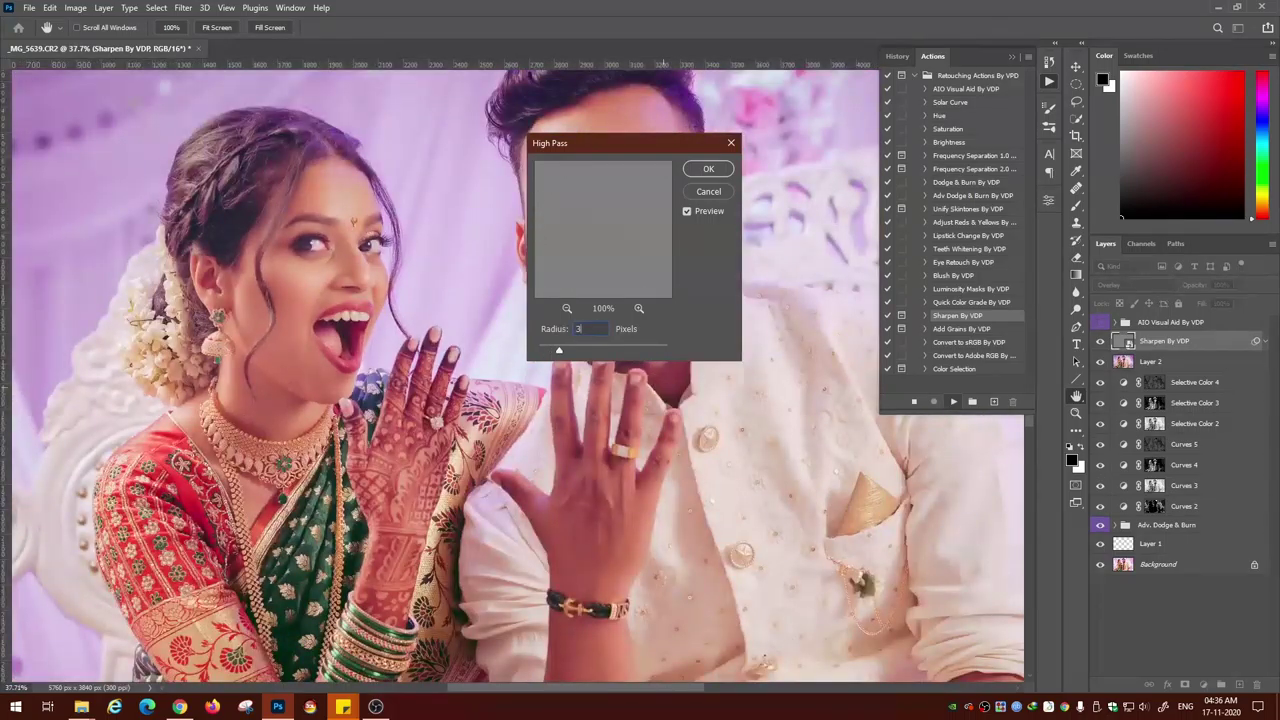
{"action": "scroll", "coordinate": [374, 302], "scroll_direction": "up", "scroll_amount": 5}
{"action": "key", "text": "BackSpace"}
{"action": "type", "text": "1.5"}
{"action": "key", "text": "Return"}
{"action": "scroll", "coordinate": [700, 400], "scroll_direction": "down", "scroll_amount": 12}
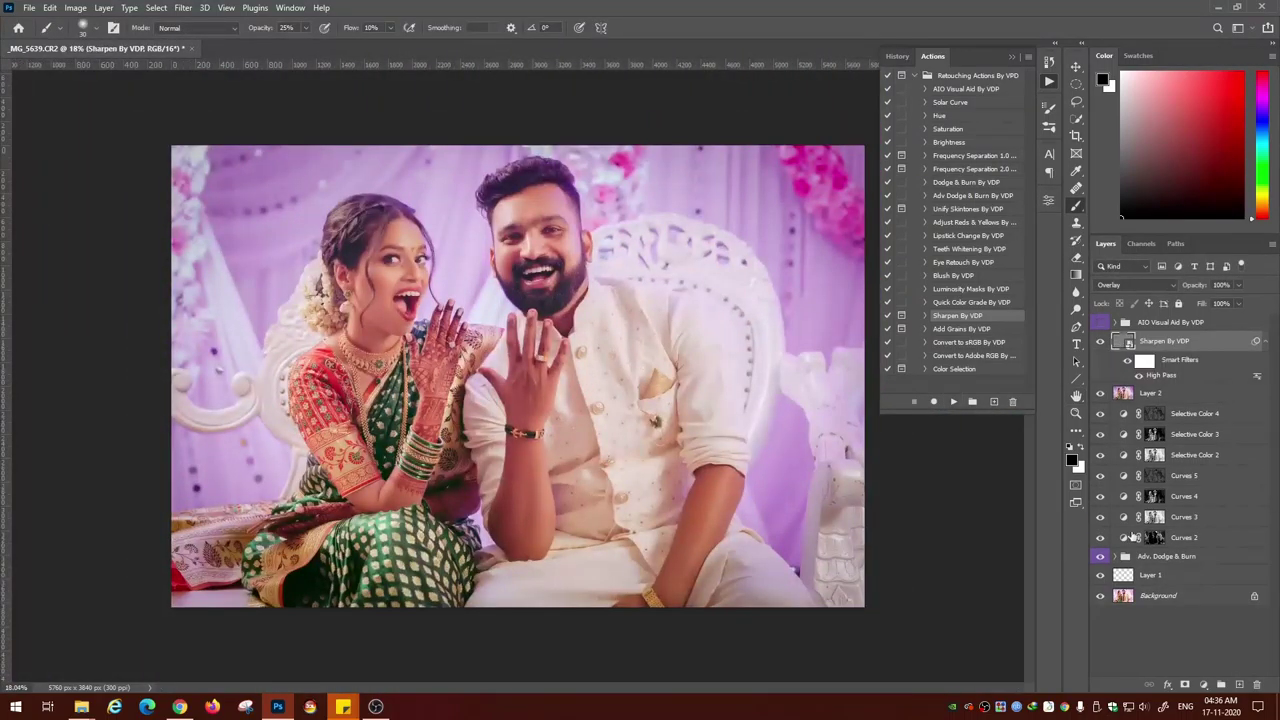
- Compare the sharpened result with the original Background, and check the effect of Layer 2 on and off
{"action": "left_click", "coordinate": [1012, 57]}
{"action": "left_click", "coordinate": [1100, 597], "text": "alt"}
{"action": "left_click", "coordinate": [1100, 597], "text": "alt"}
{"action": "left_click", "coordinate": [1100, 598], "text": "alt"}
{"action": "left_click", "coordinate": [1100, 598], "text": "alt"}
{"action": "left_click", "coordinate": [1100, 598], "text": "alt"}
{"action": "left_click", "coordinate": [1100, 598], "text": "alt"}
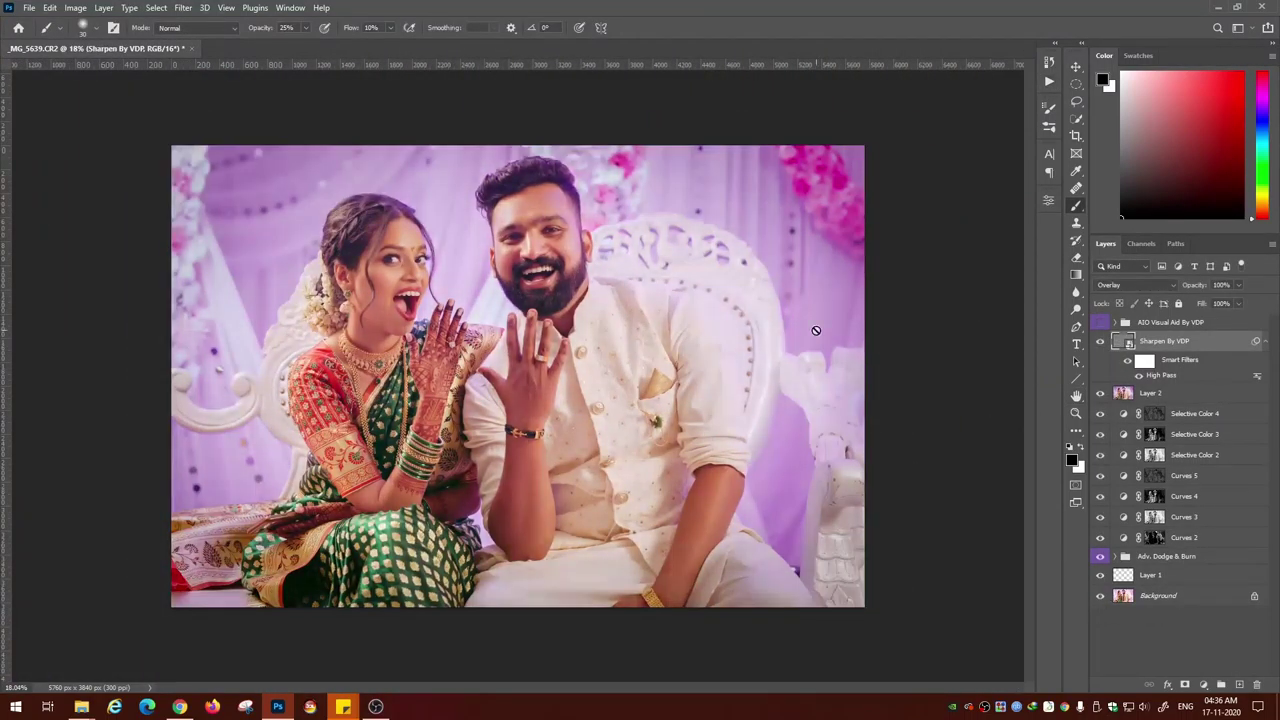
{"action": "left_click", "coordinate": [1100, 395]}
{"action": "left_click", "coordinate": [1100, 598], "text": "alt"}
{"action": "left_click", "coordinate": [1101, 394]}
- Reduce the opacity of Layer 2 to 60%
{"action": "left_click", "coordinate": [1150, 393]}
{"action": "left_click", "coordinate": [1238, 285]}
{"action": "left_click_drag", "start_coordinate": [1240, 300], "coordinate": [1214, 299]}
{"action": "type", "text": "60"}
- Compare the final image at reduced Layer 2 opacity with the untouched Background, including in a closer view
{"action": "left_click", "coordinate": [1100, 596]}
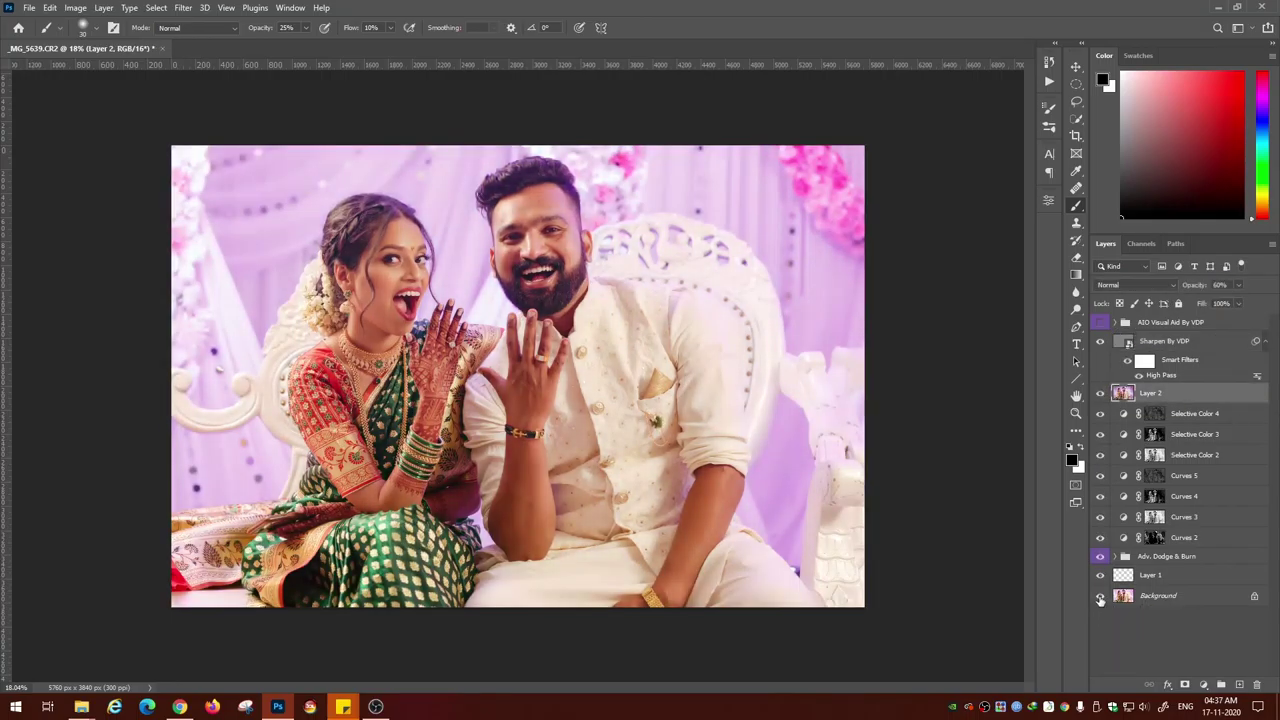
{"action": "left_click", "coordinate": [1100, 596]}
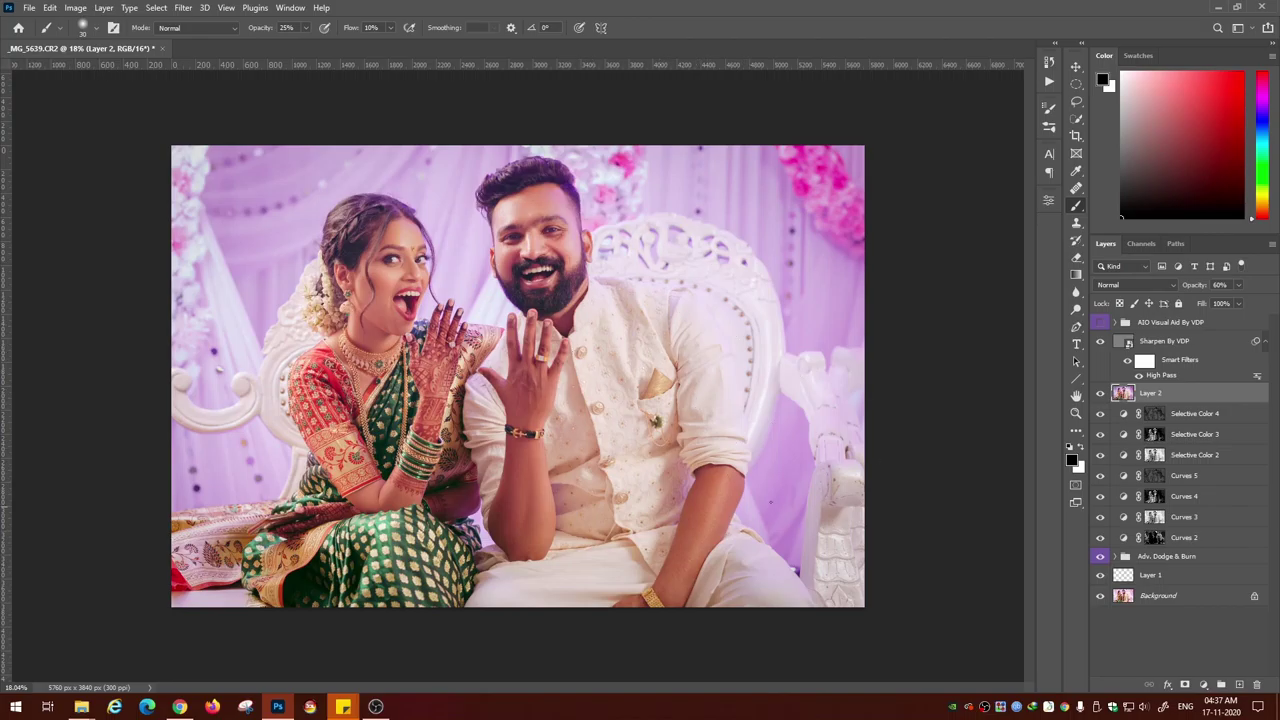
{"action": "scroll", "coordinate": [777, 356], "scroll_direction": "up", "scroll_amount": 2}
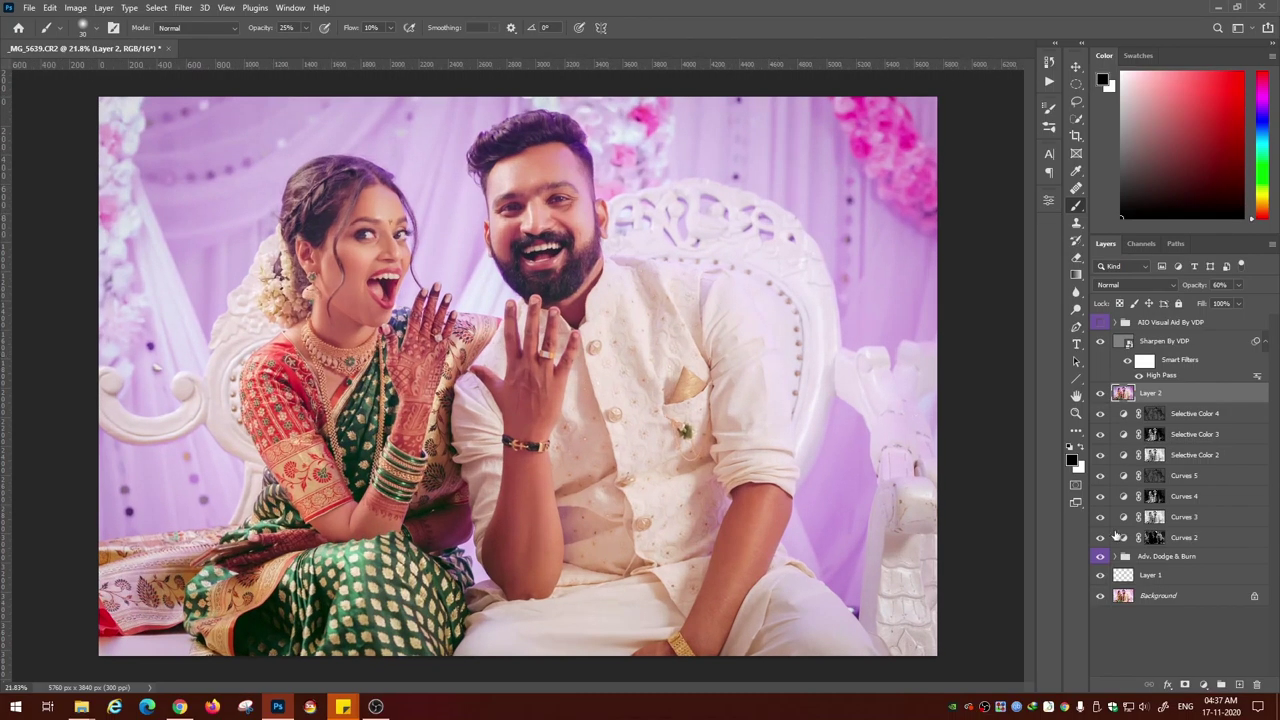
{"action": "left_click", "coordinate": [1100, 596], "text": "alt"}
{"action": "left_click", "coordinate": [1100, 596], "text": "alt"}
{"action": "left_click", "coordinate": [1100, 596], "text": "alt"}
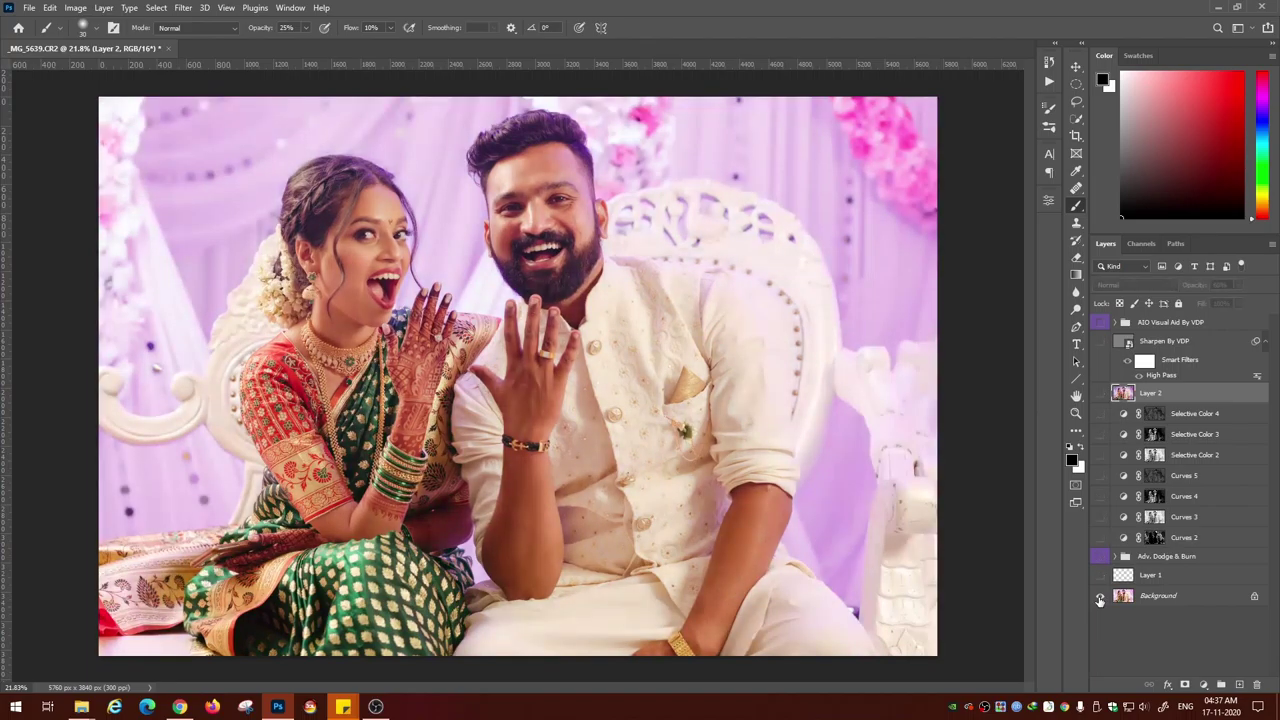
{"action": "left_click", "coordinate": [1100, 596], "text": "alt"}
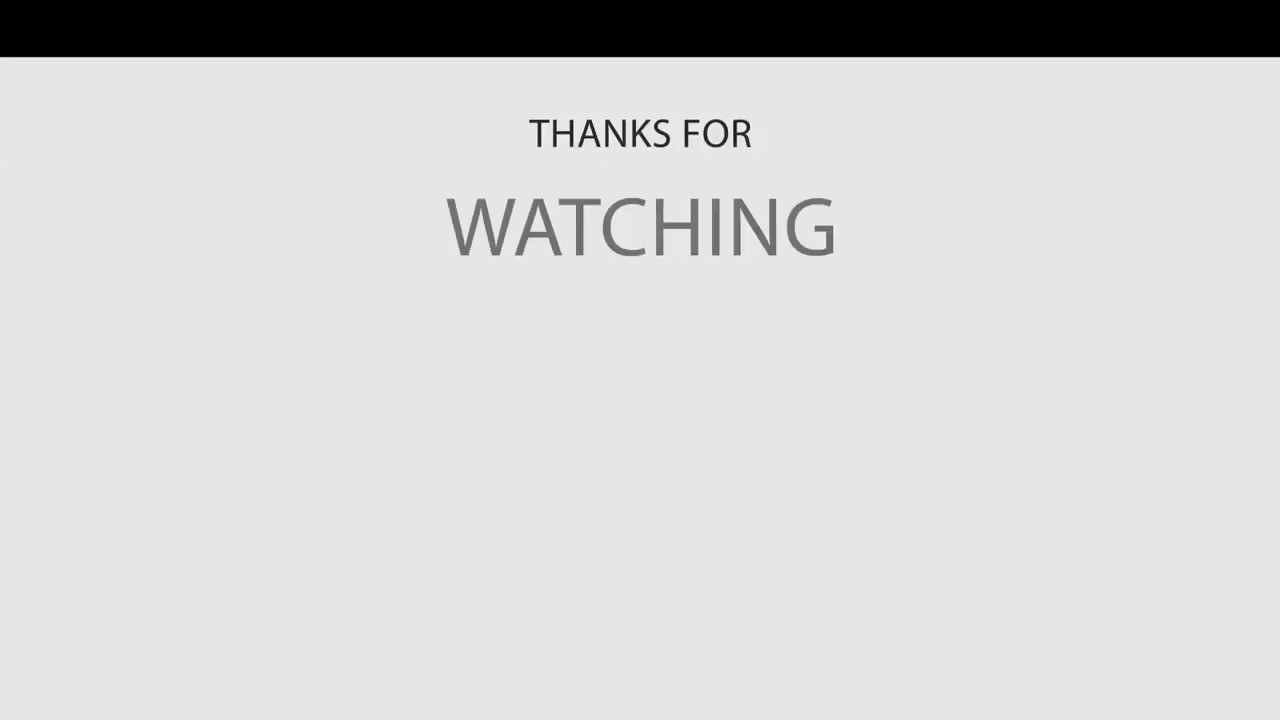